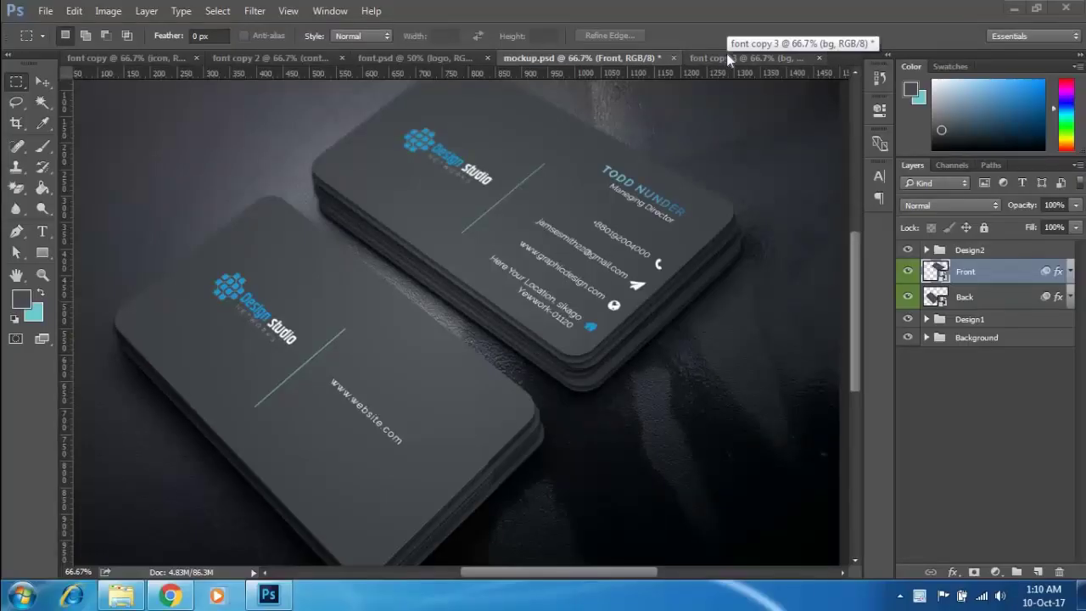
Switch from mockup.psd to the font copy 3 card document.
left_click(726, 55)
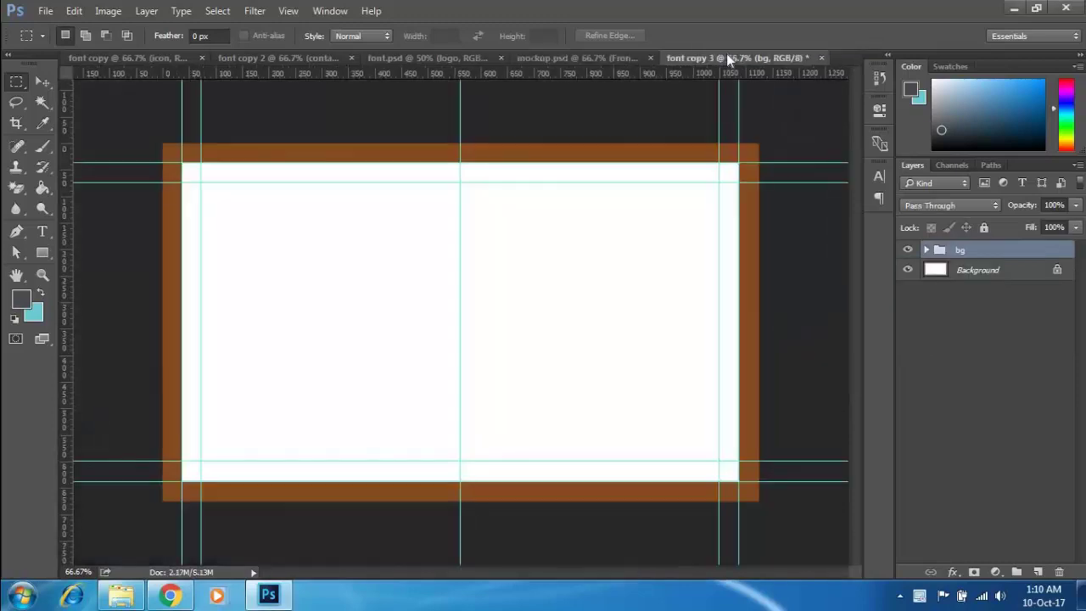
Draw a 1050×602 px dark grey card rectangle and a thin 16×361 px rectangle on the centre guide.
left_click(42, 254)
left_click_drag(181, 161, 739, 482)
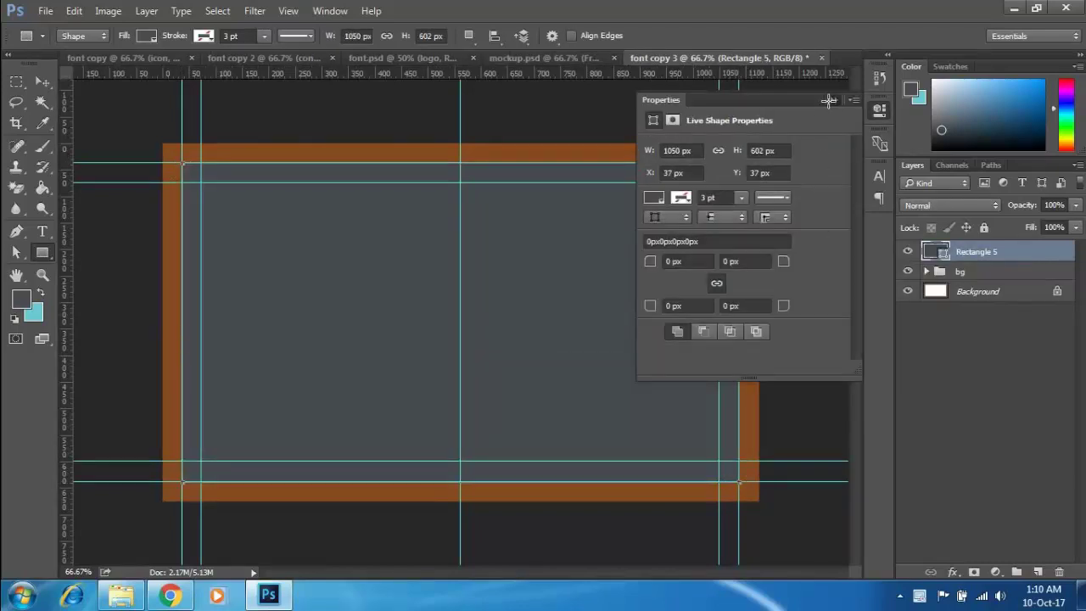
left_click(829, 100)
left_click(43, 81)
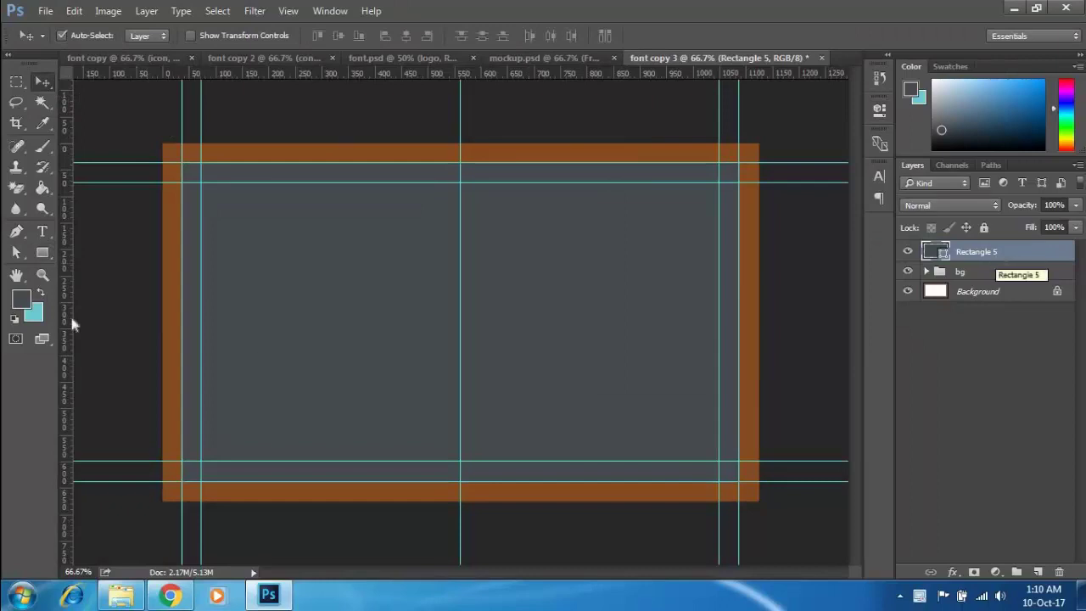
left_click(41, 252)
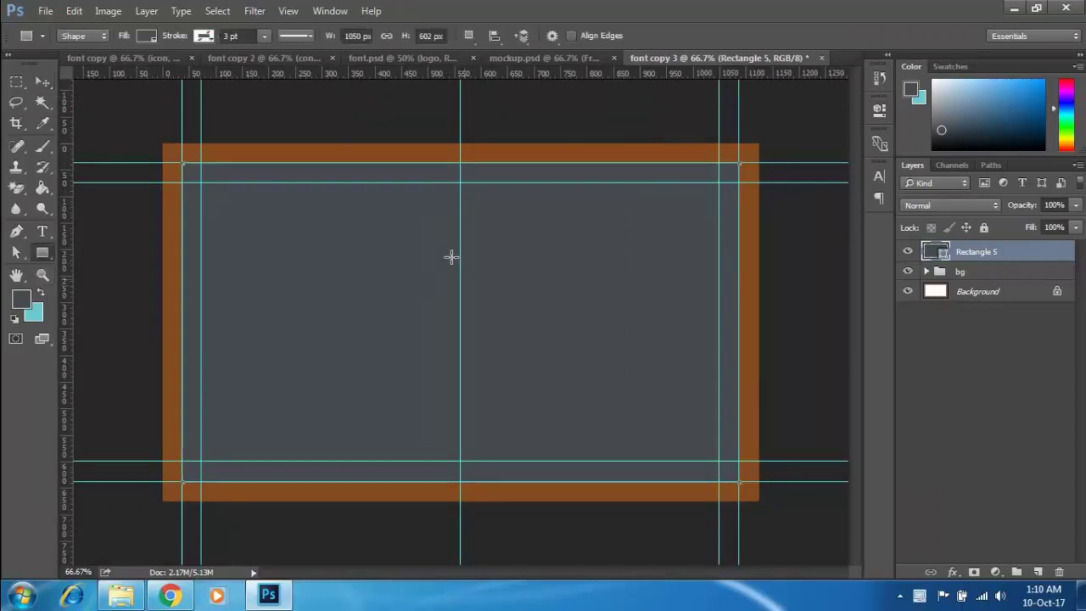
left_click_drag(460, 233, 470, 425)
Make the thin rectangle a light teal line 2 px wide.
left_click(653, 198)
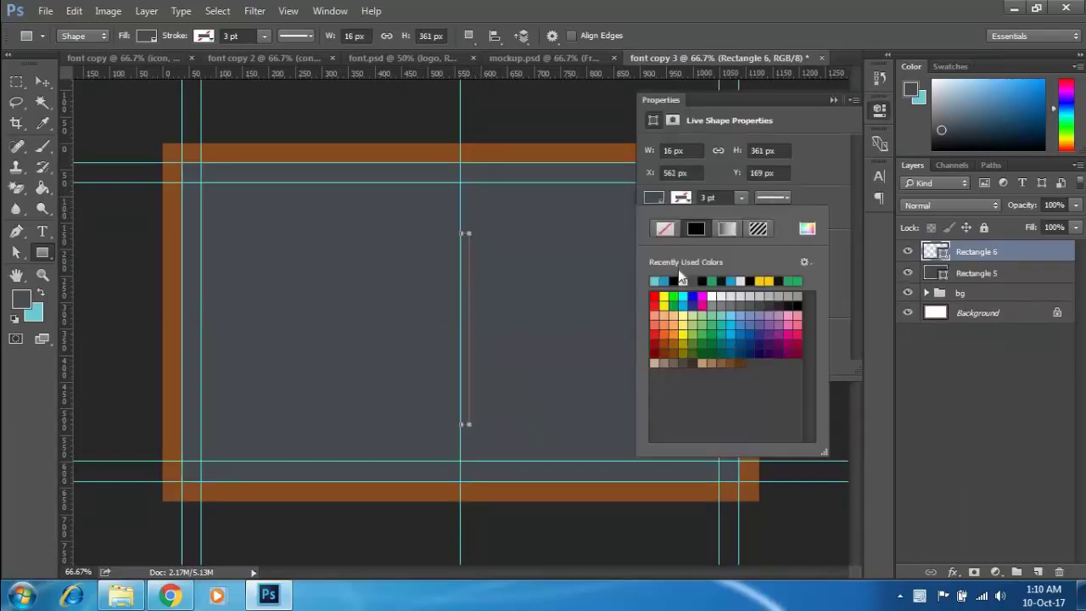
left_click(664, 280)
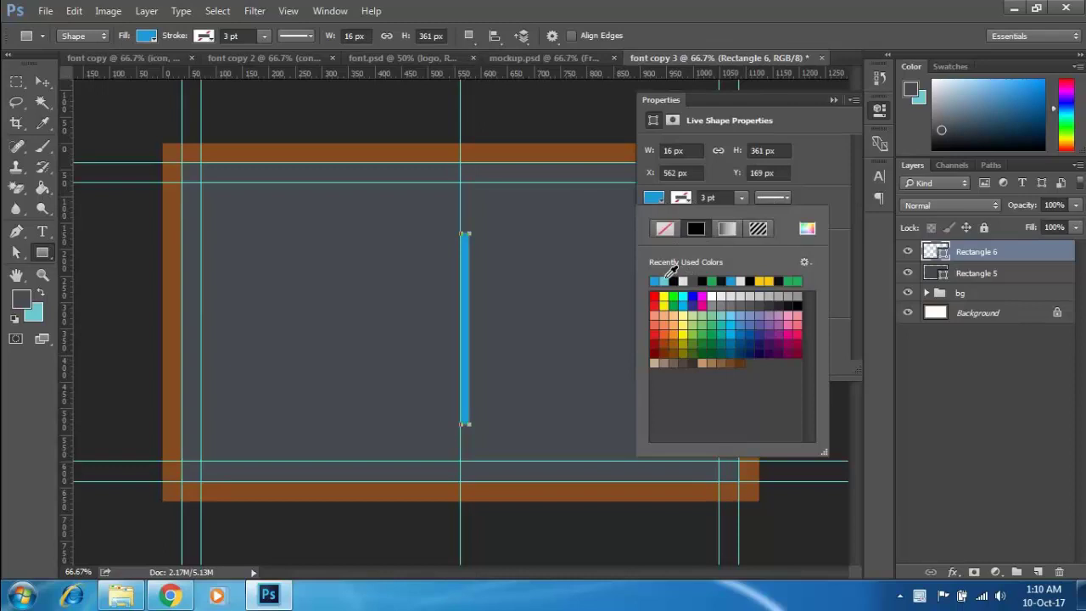
left_click(664, 280)
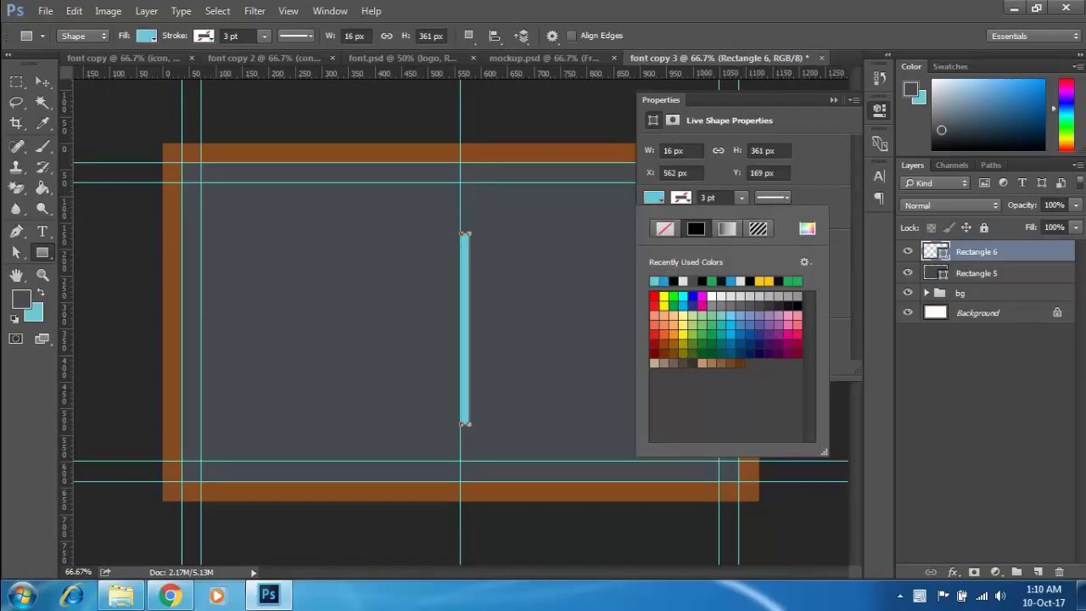
left_click(666, 151)
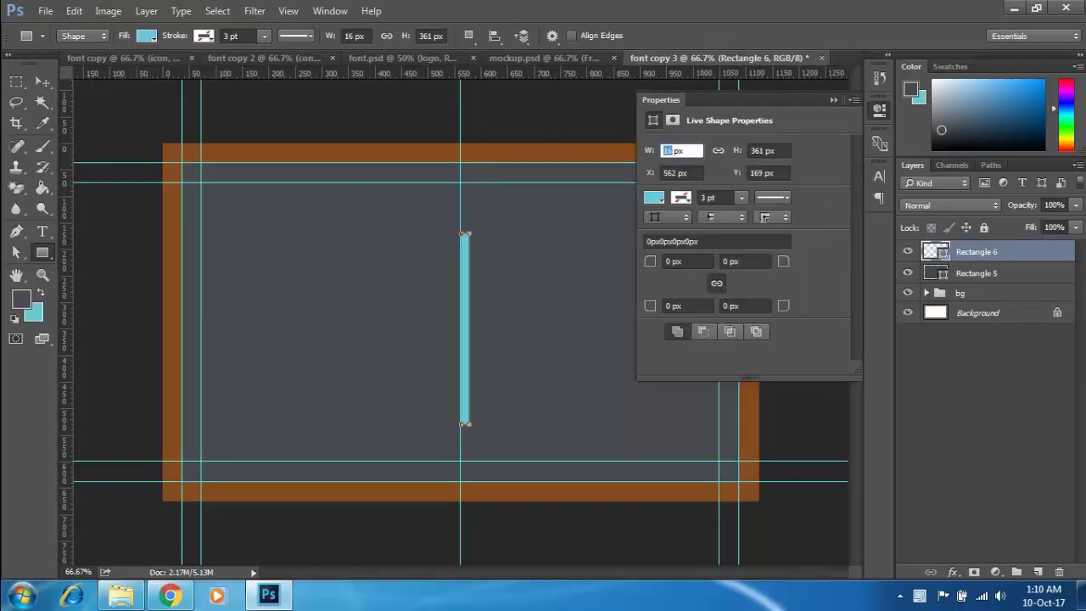
type("2")
key("Return")
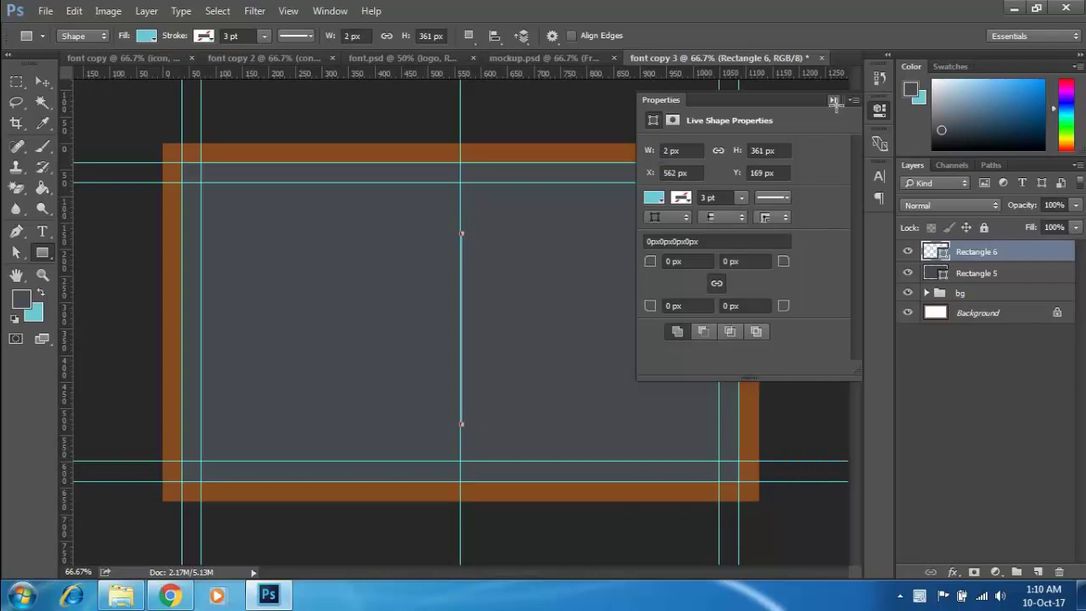
left_click(833, 100)
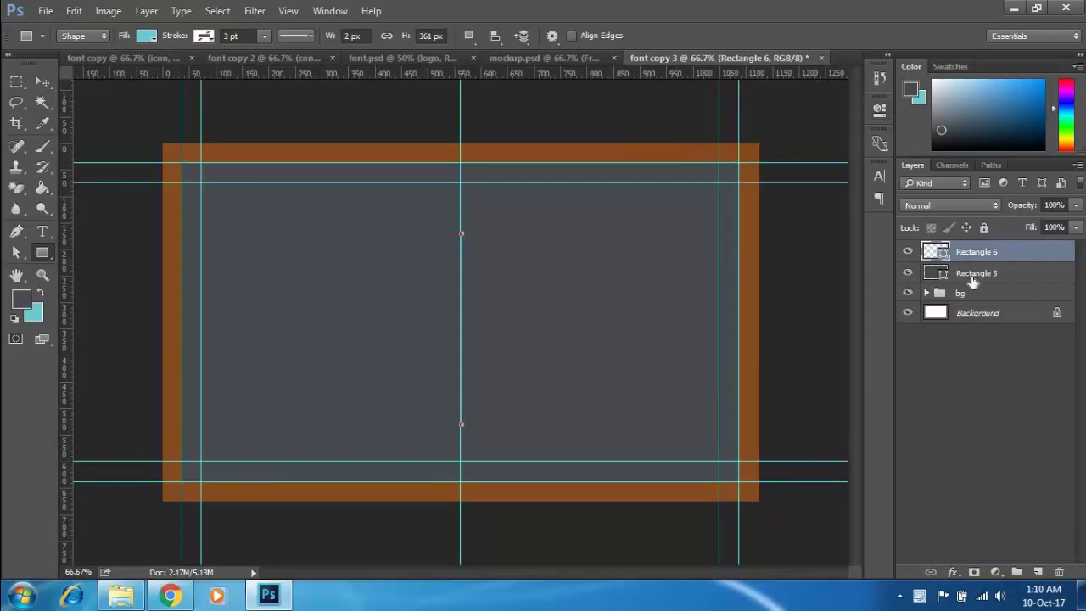
key("ctrl+h")
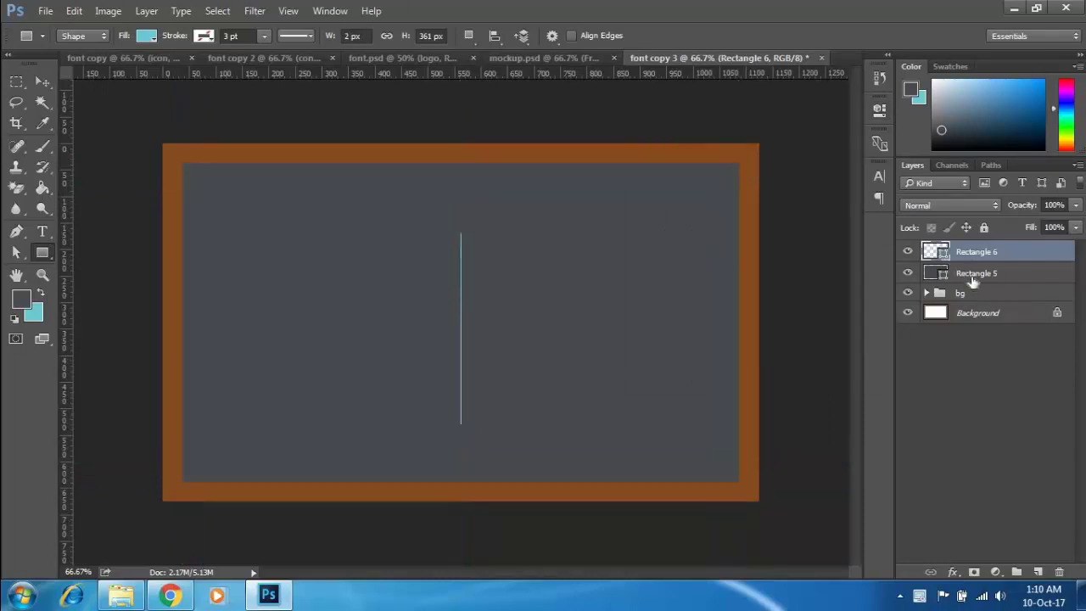
key("ctrl+h")
Group Rectangle 5 and Rectangle 6 into a single group named 'design'.
left_click(974, 280, "shift")
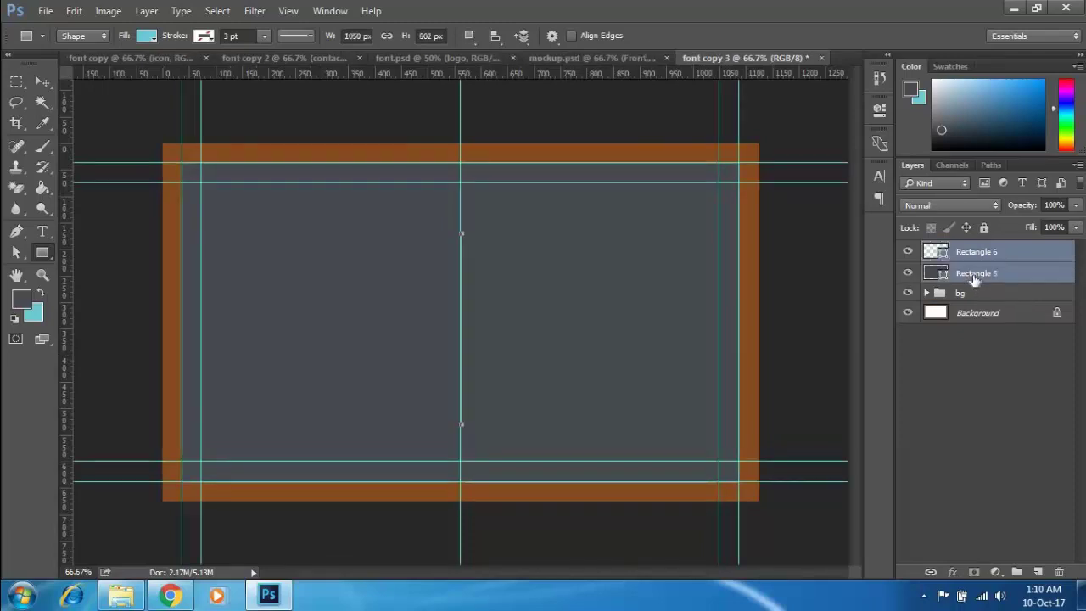
right_click(973, 280)
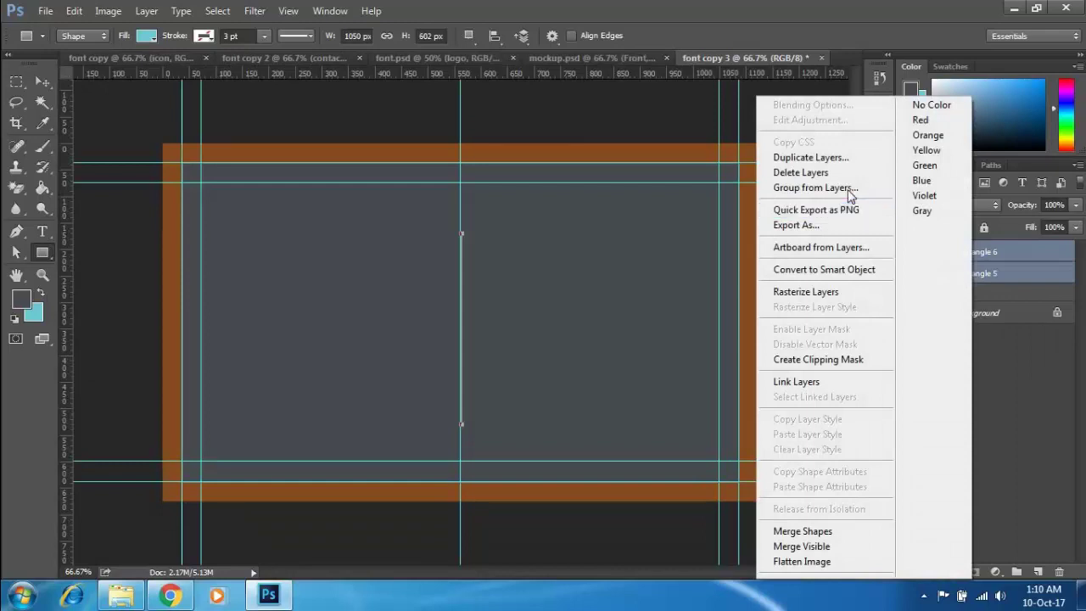
left_click(815, 187)
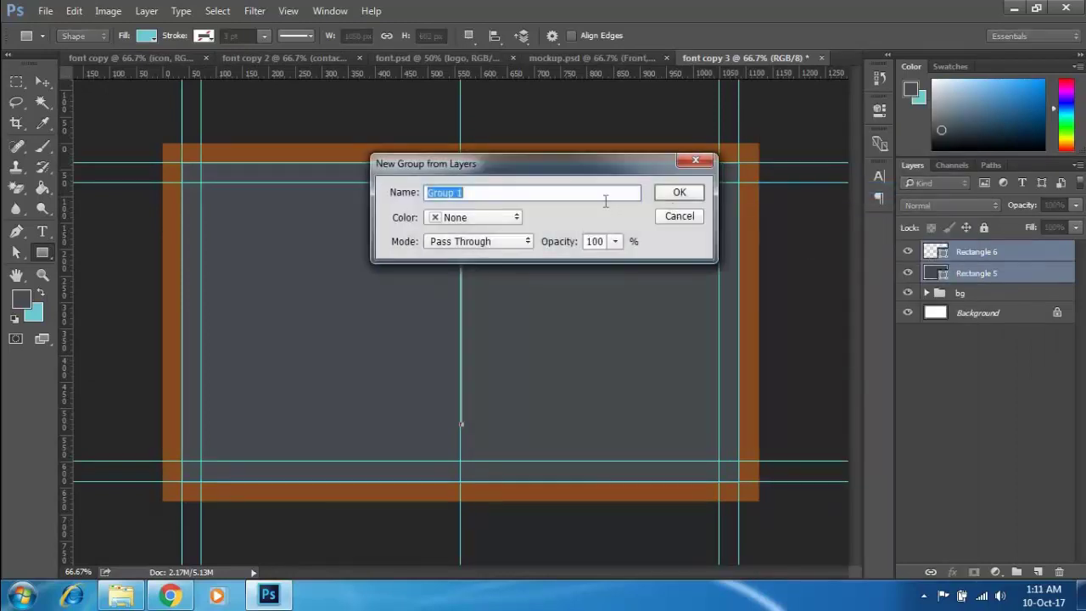
type("design")
key("Return")
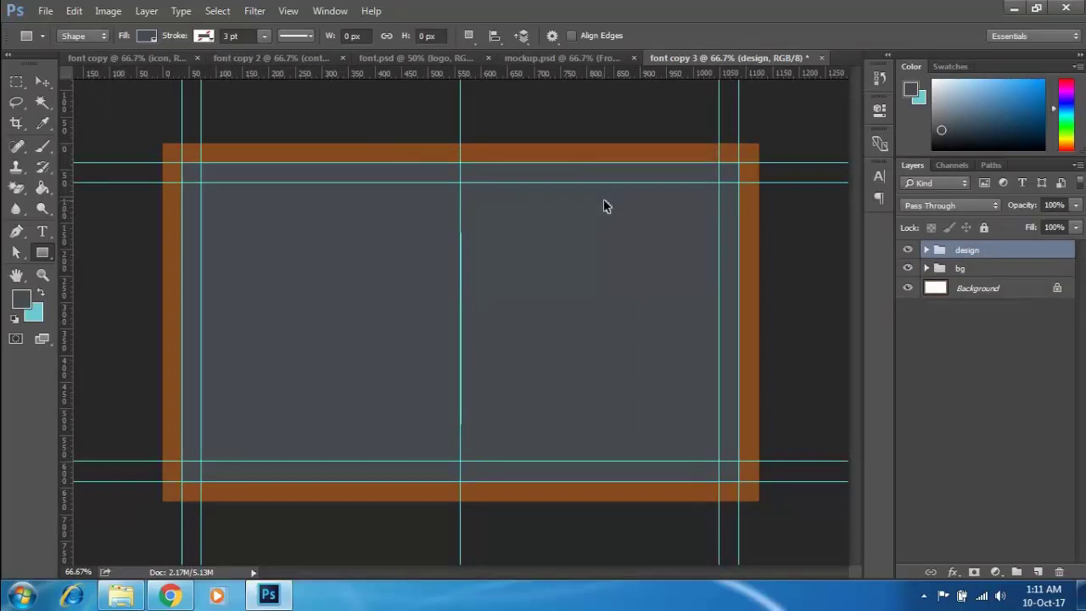
key("ctrl+g")
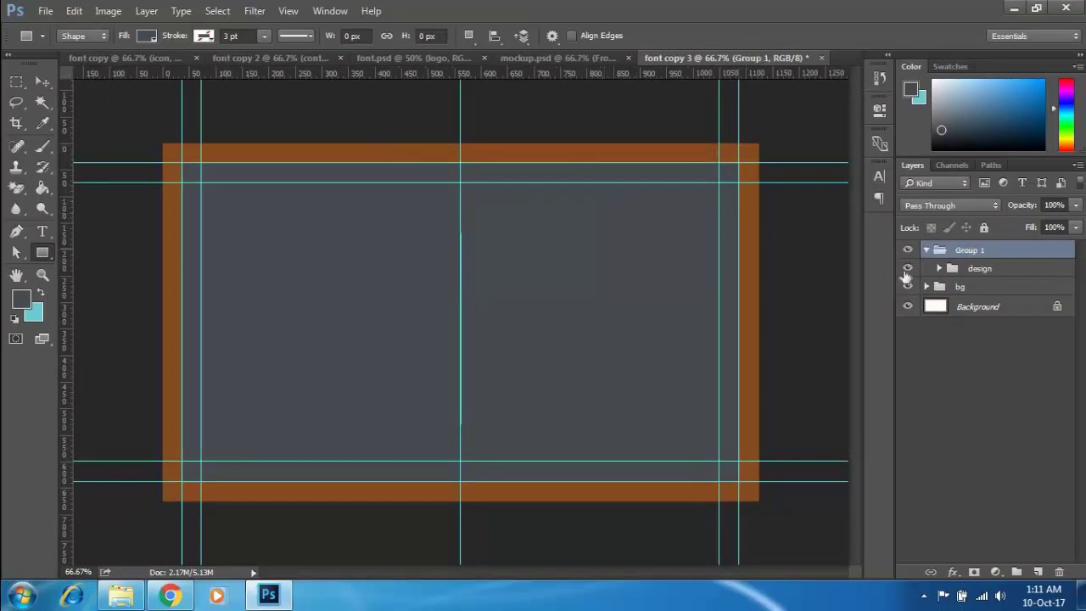
right_click(976, 251)
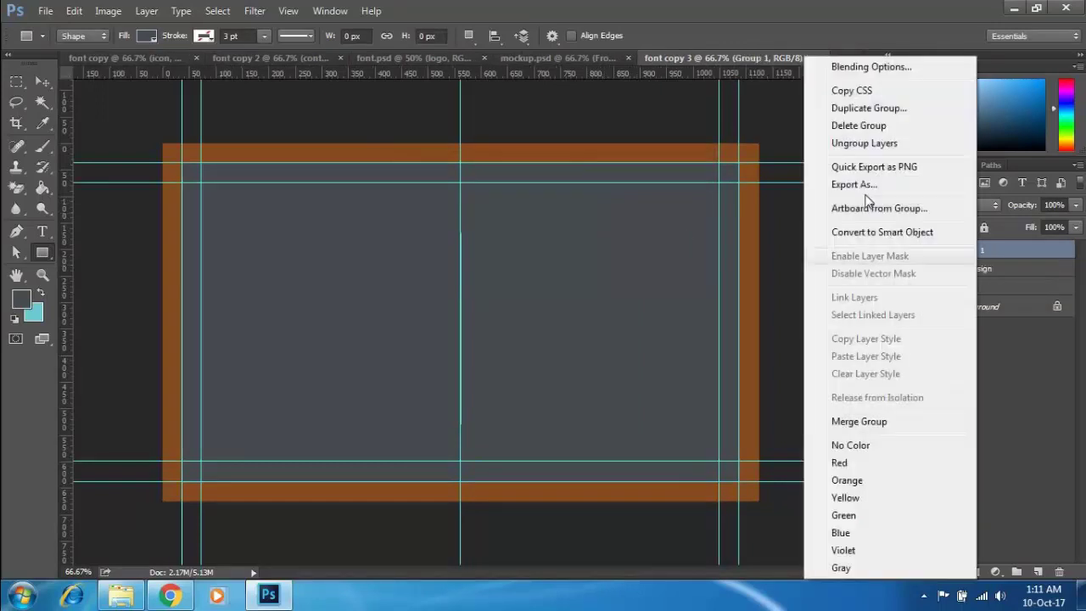
left_click(863, 143)
key("ctrl+semicolon")
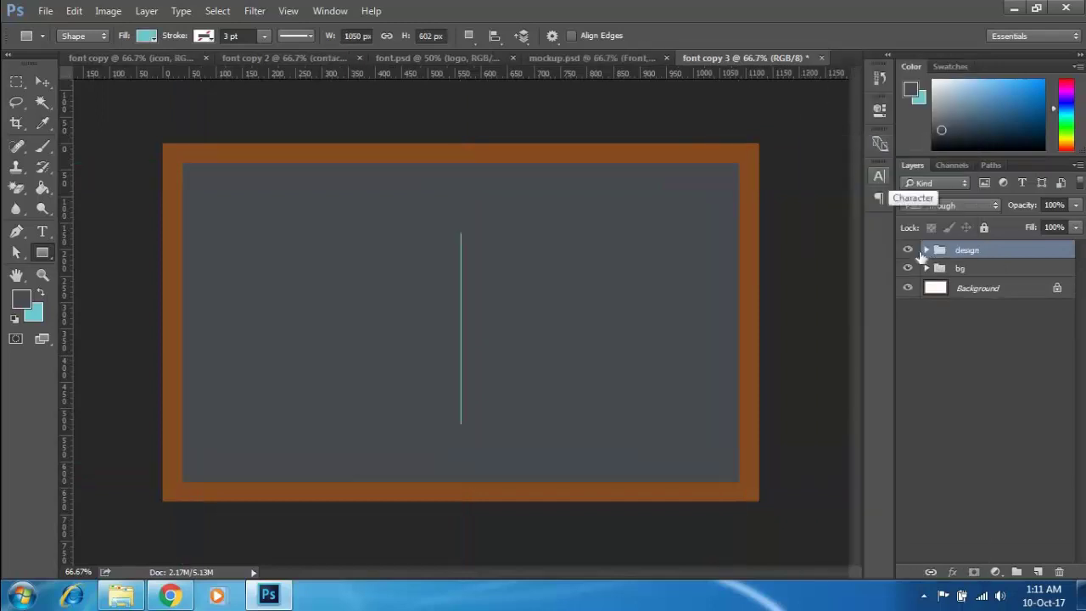
key("ctrl+semicolon")
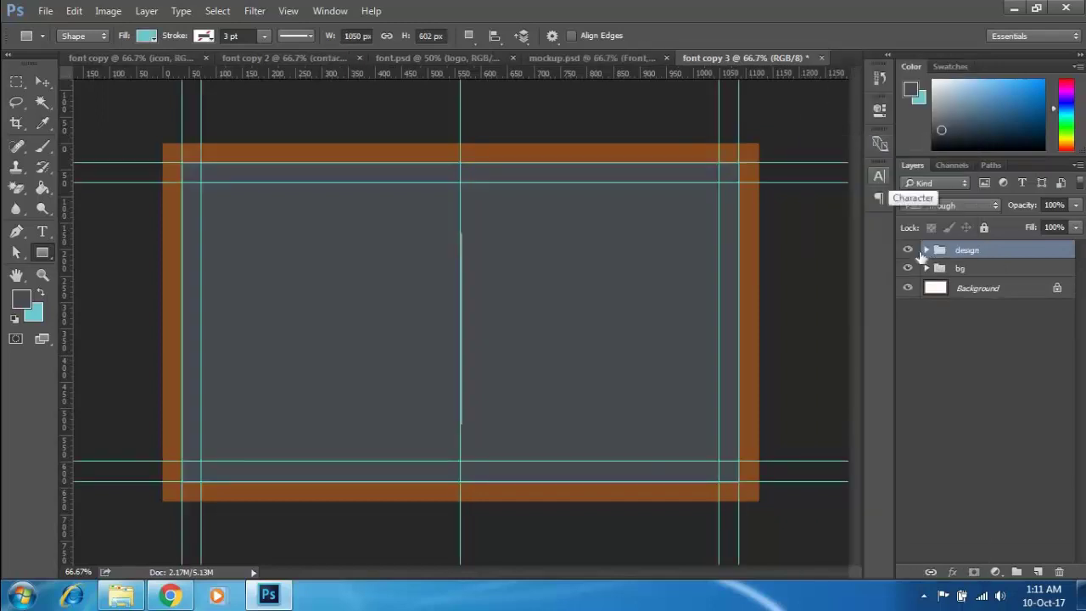
Bring the Design studio logo group from font copy into the font copy 3 card.
left_click(130, 57)
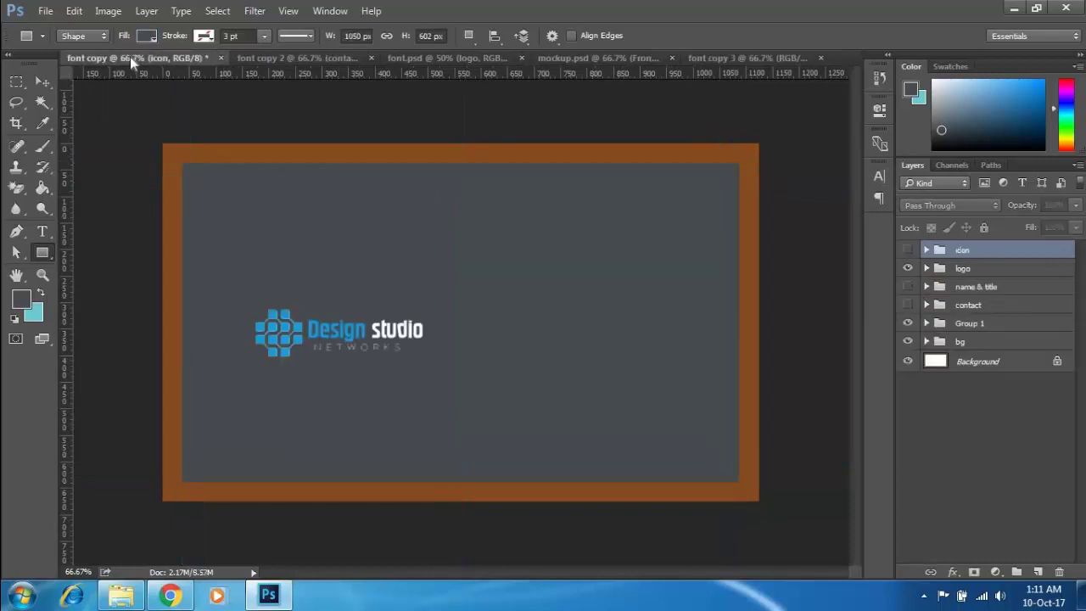
left_click(959, 268)
right_click(959, 268)
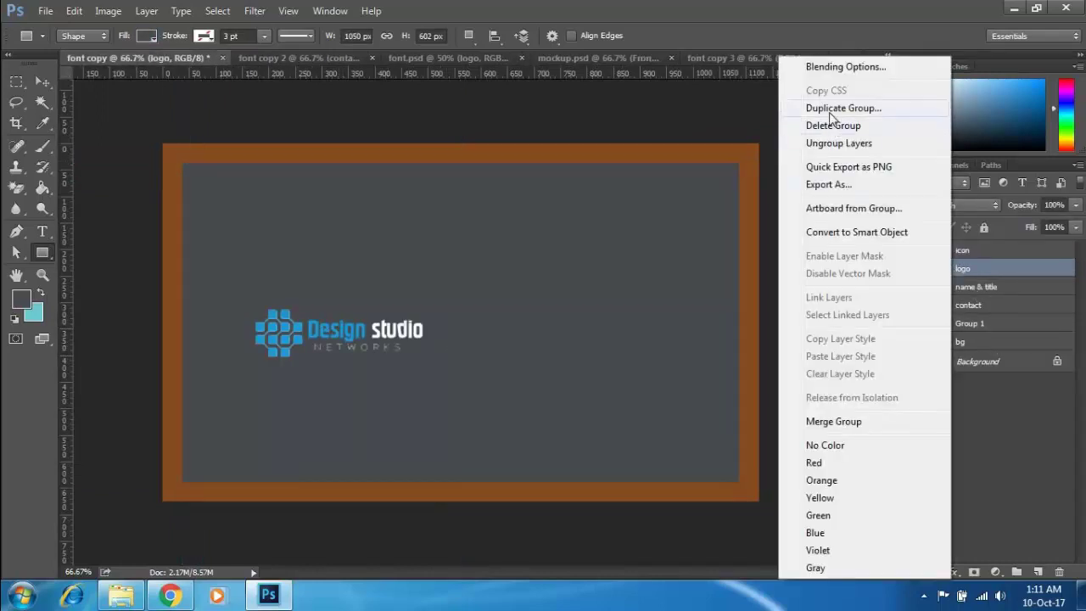
left_click(840, 106)
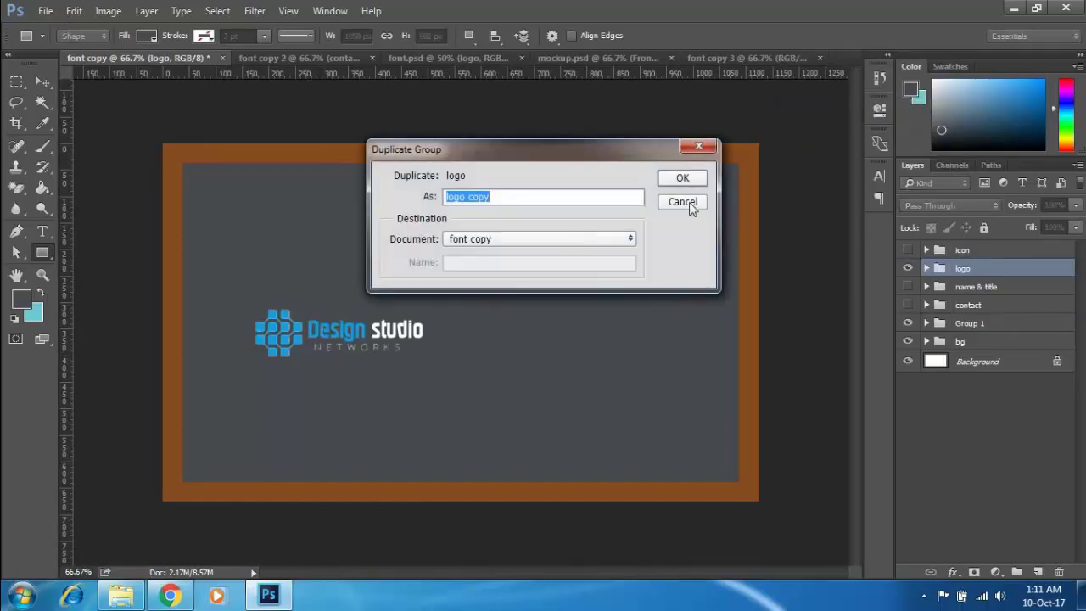
key("Escape")
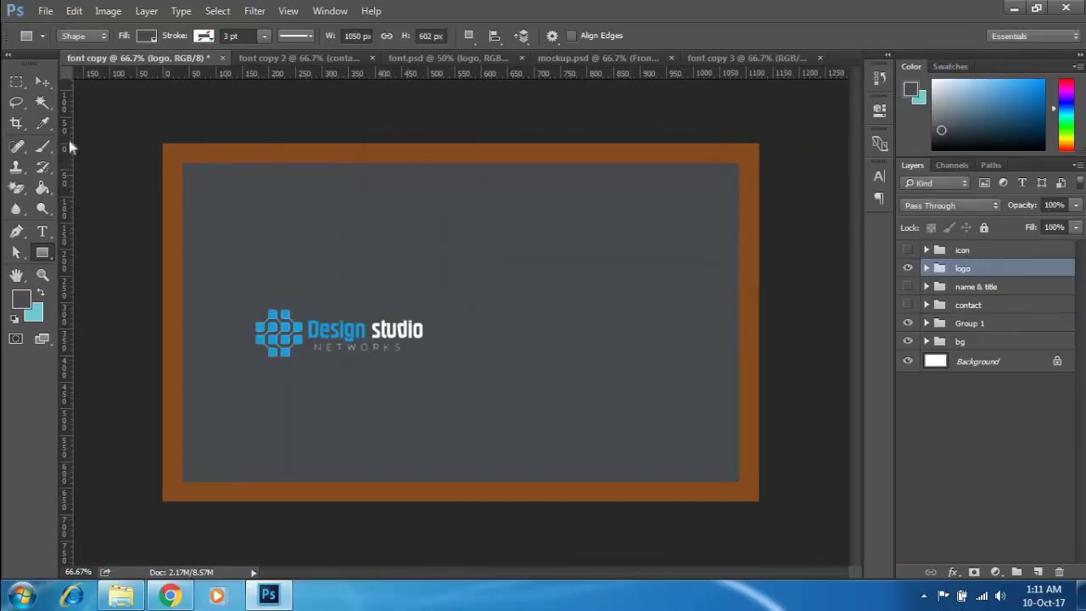
left_click(44, 85)
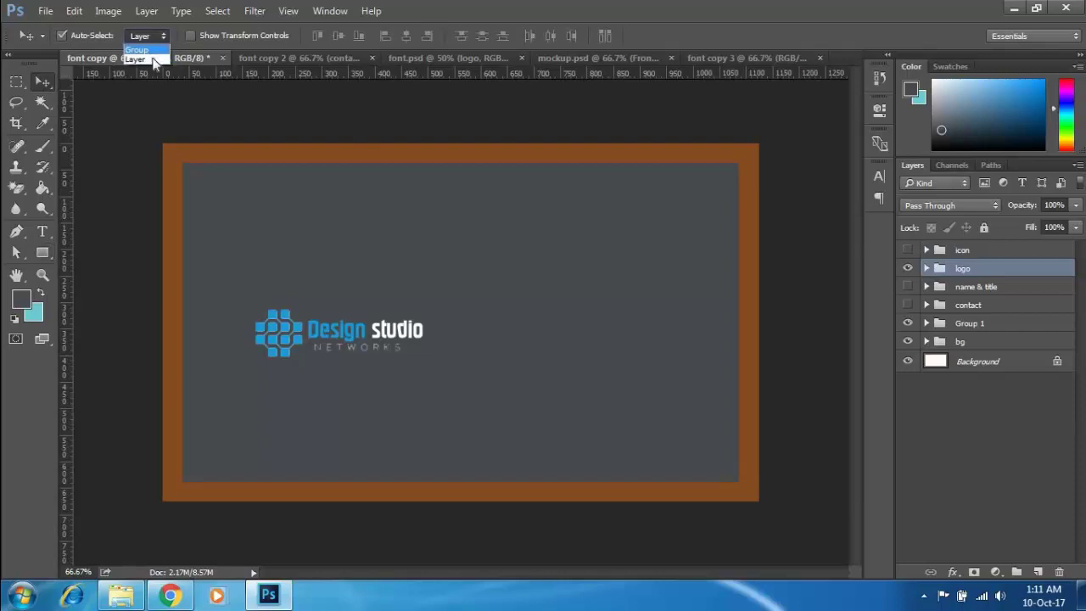
mouse_move(287, 332)
left_mouse_down()
mouse_move(761, 66)
mouse_move(480, 331)
left_mouse_up()
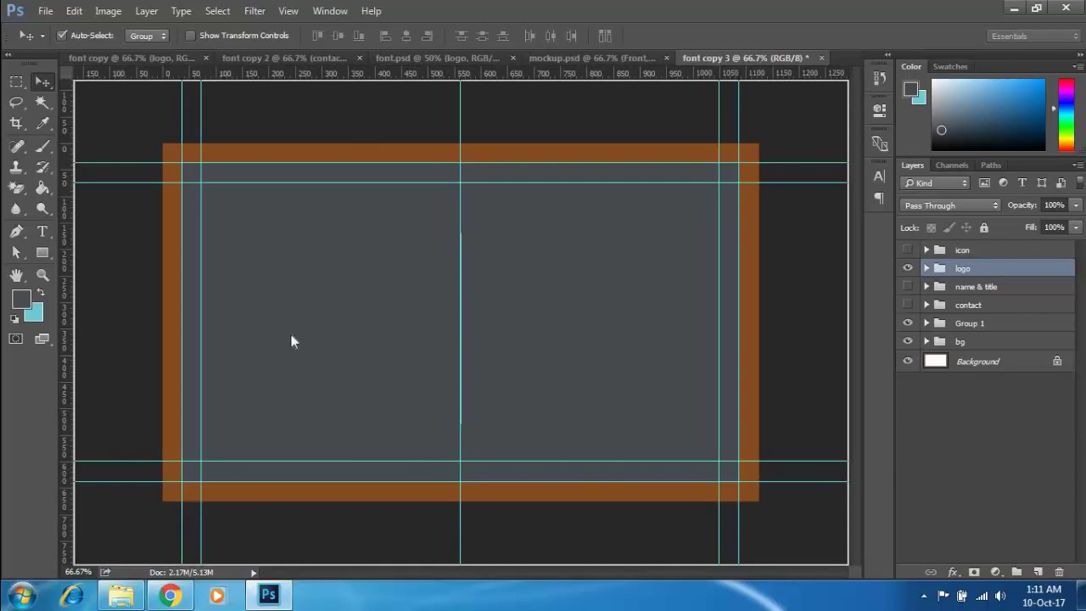
left_click_drag(291, 336, 291, 344)
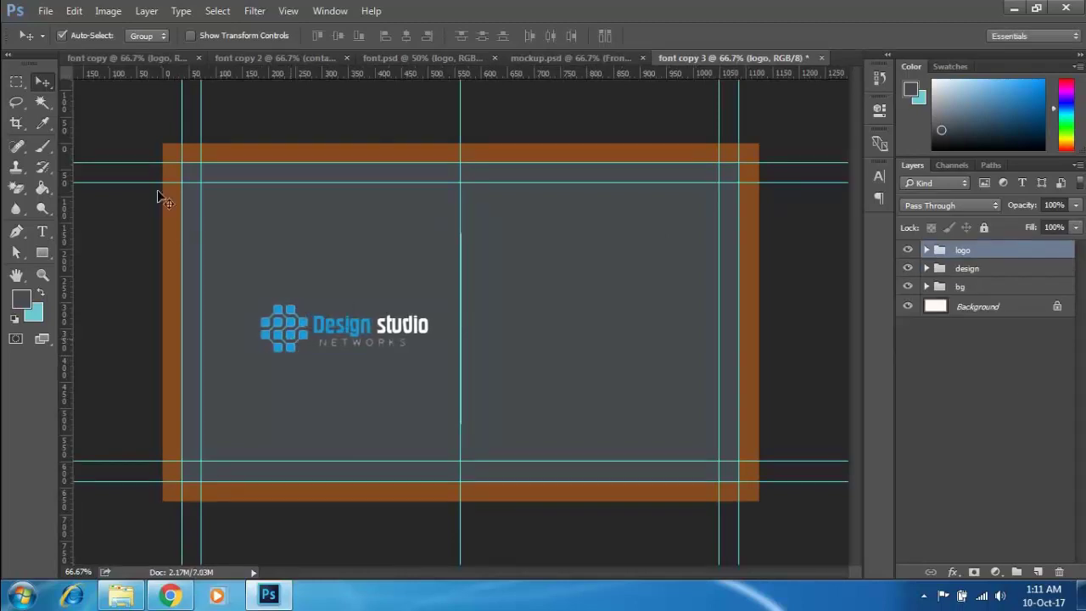
Centre the logo horizontally and vertically within the card's left half.
left_click(16, 81)
left_click_drag(182, 162, 456, 469)
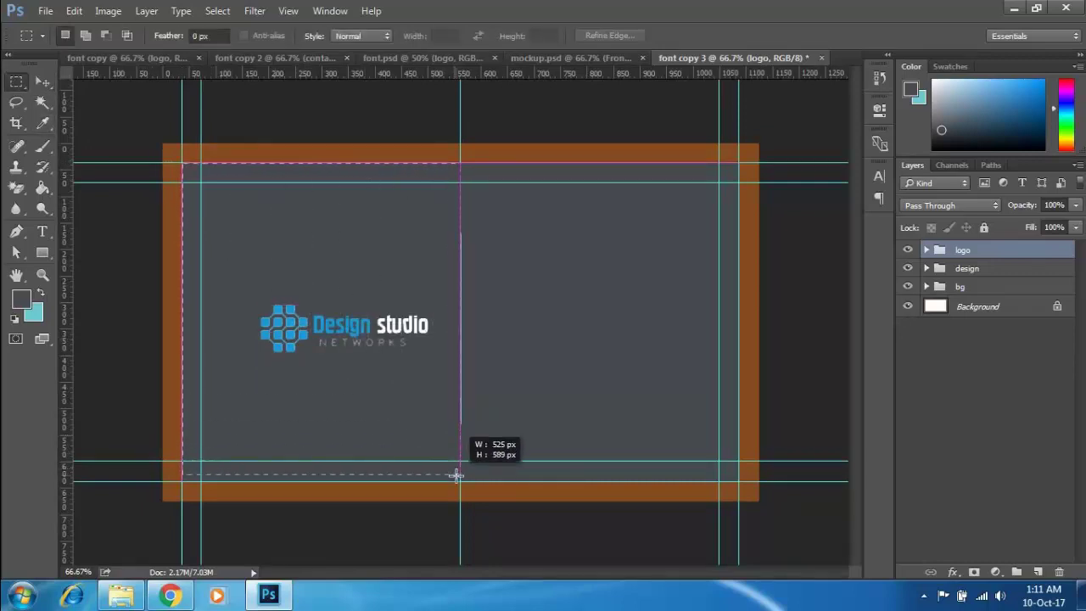
left_click_drag(455, 469, 460, 481)
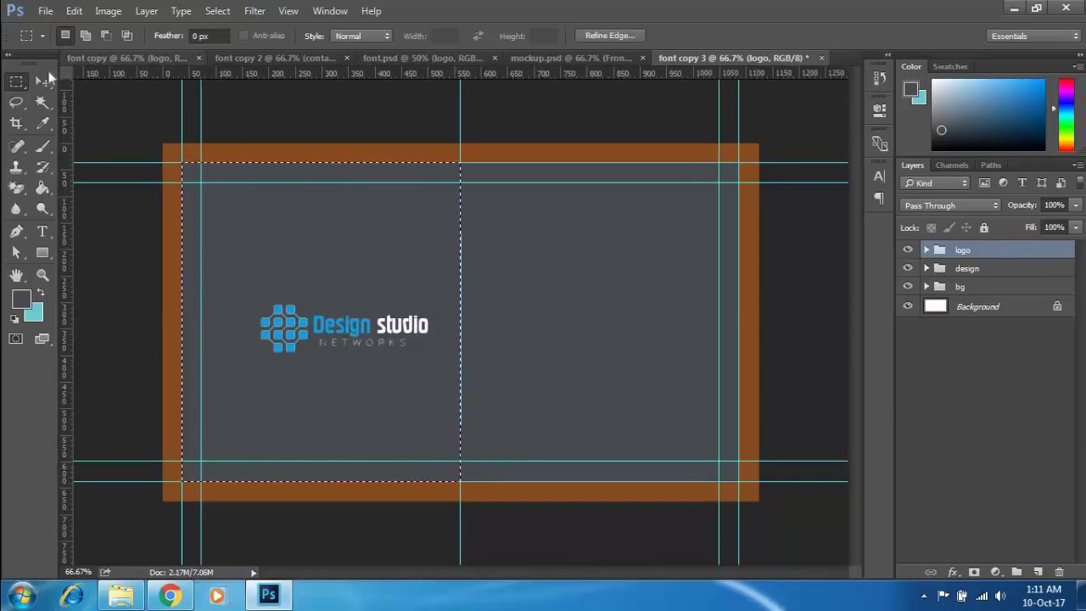
key("v")
left_click(406, 38)
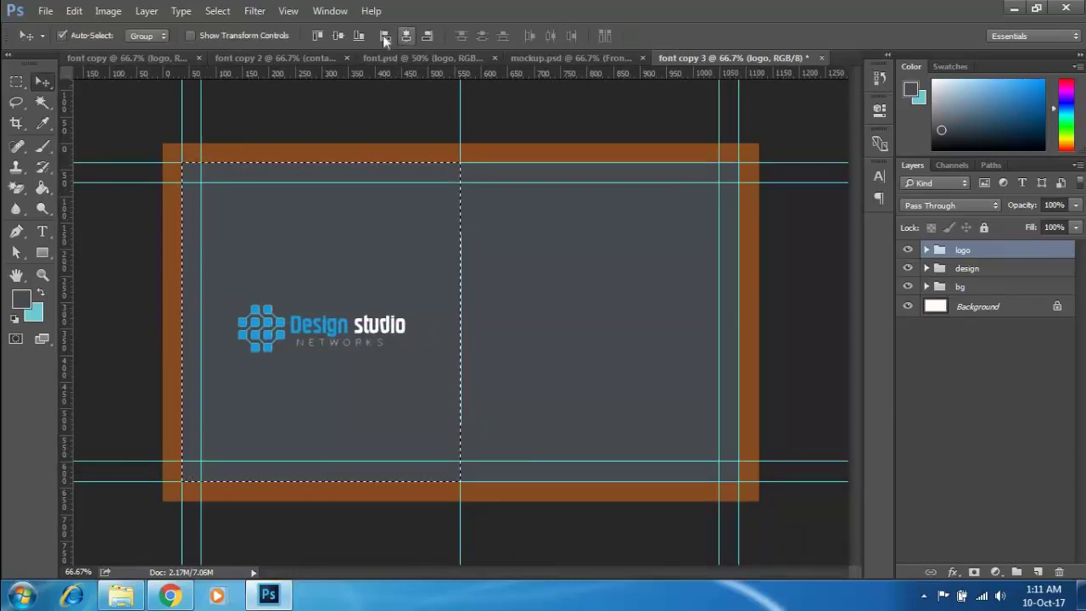
left_click(333, 39)
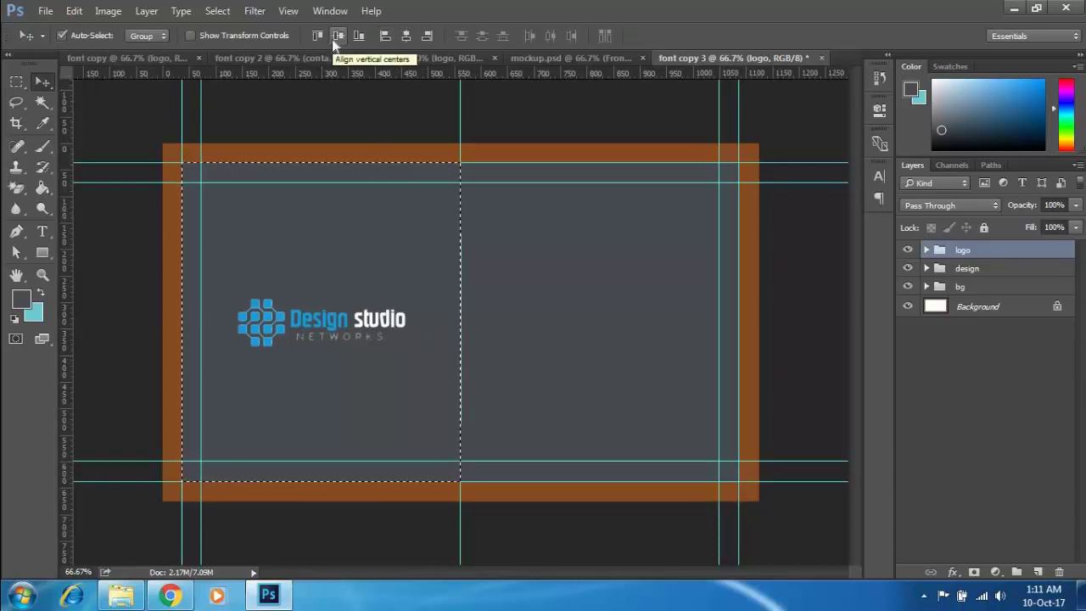
key("ctrl+d")
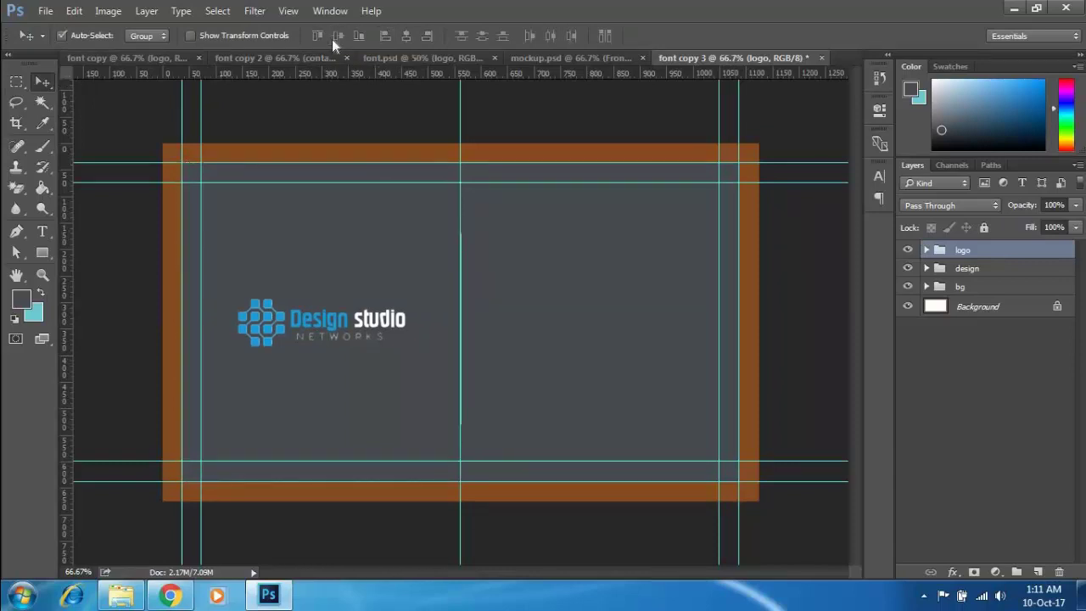
key("ctrl")
left_click(140, 58)
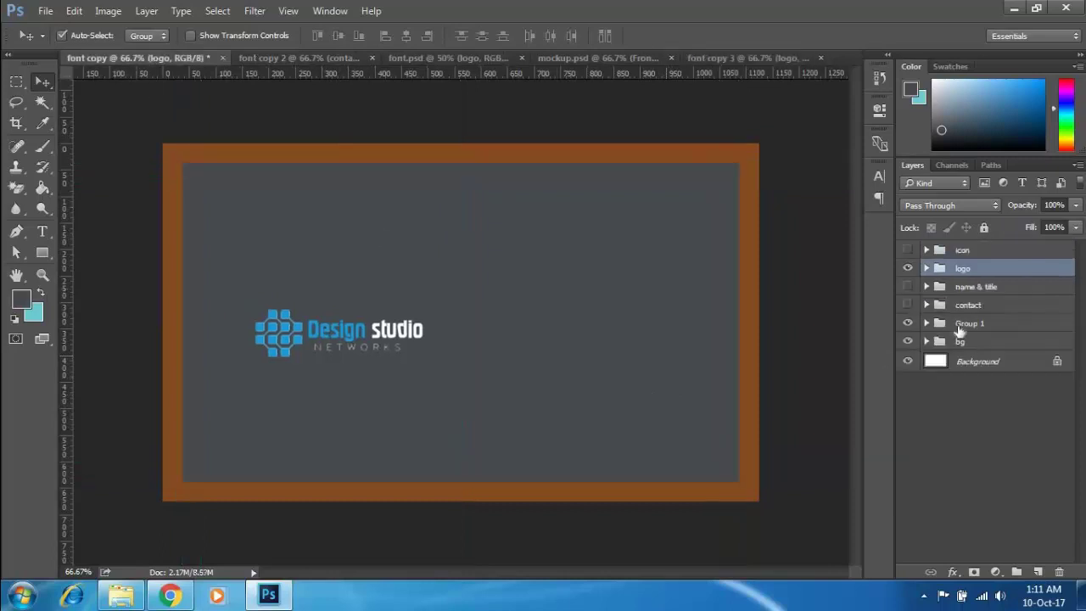
Copy the phone, paper-plane, globe and home icon column to the card's right edge.
left_click(906, 268)
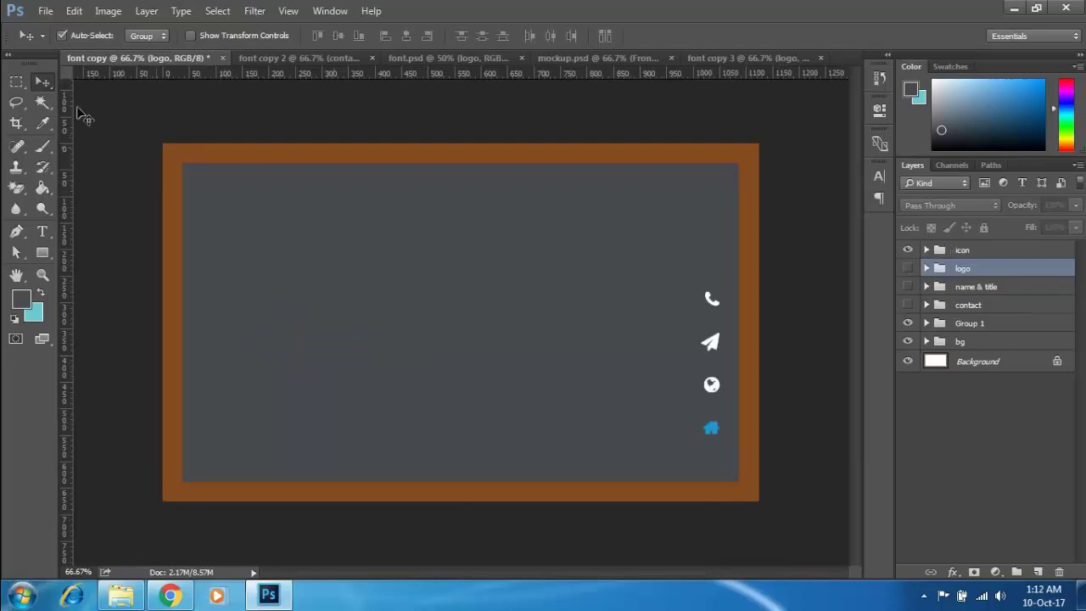
mouse_move(711, 343)
left_mouse_down()
mouse_move(737, 64)
mouse_move(695, 358)
mouse_move(703, 374)
left_mouse_up()
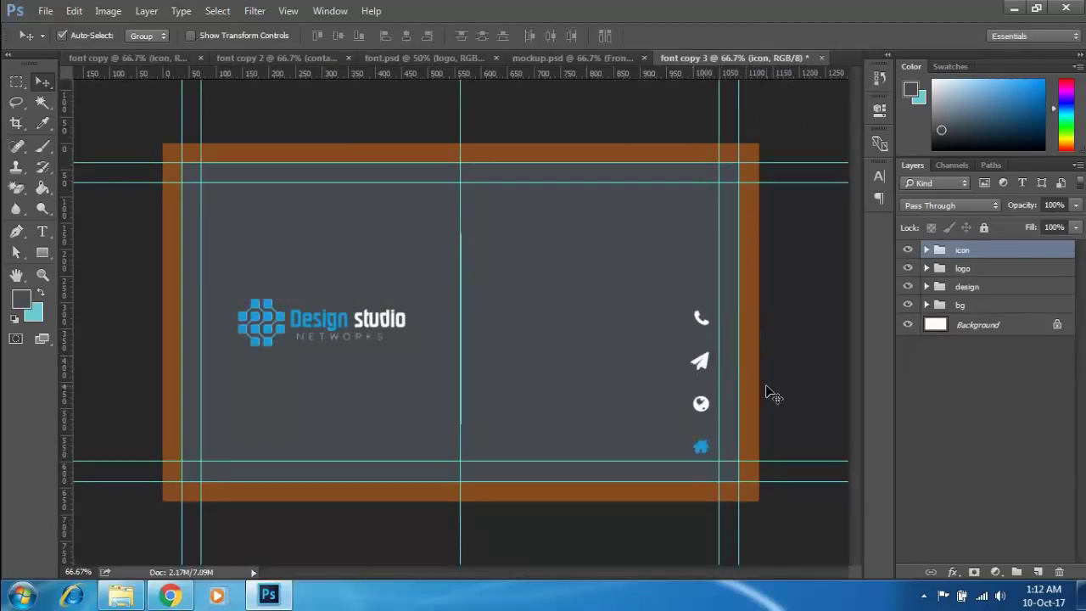
key("Right")
key("Right")
key("Right")
key("Right")
key("Right")
key("Right")
key("Right")
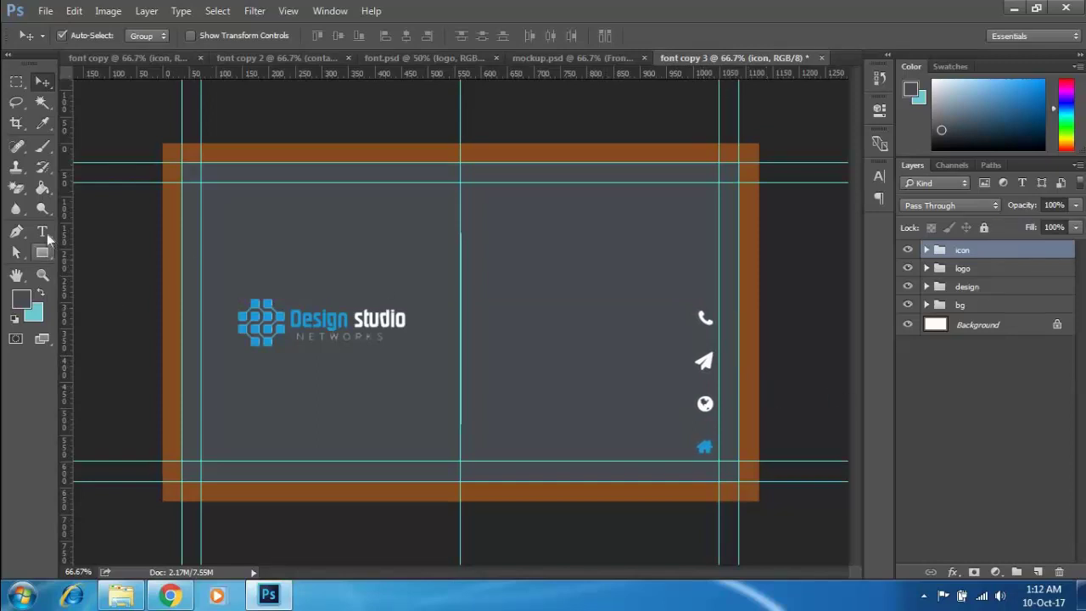
left_click(43, 231)
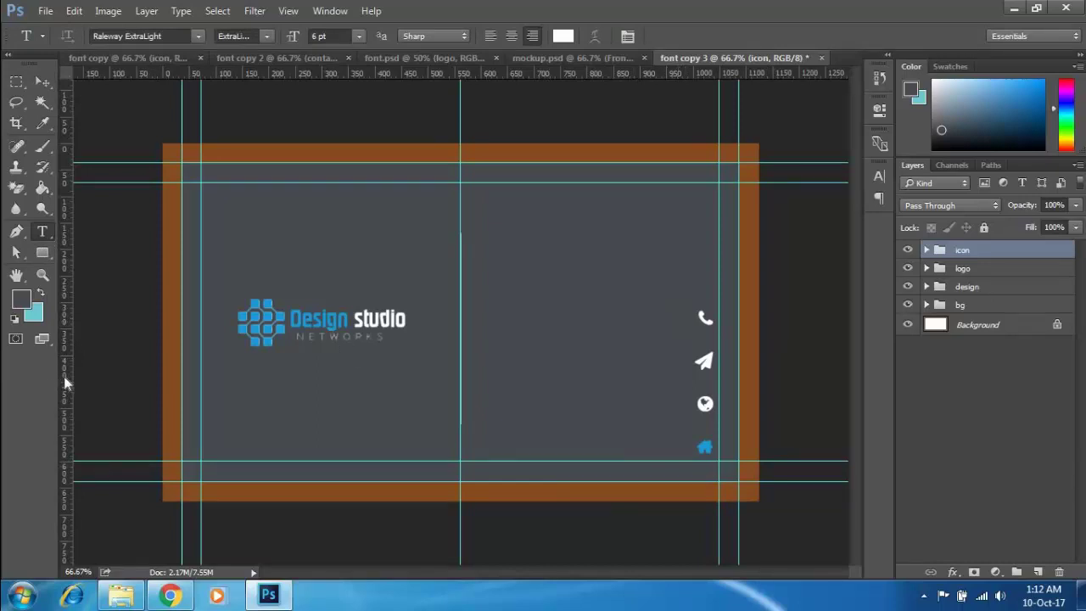
Add a guide at the icons' left edge and type a placeholder phone number beside the phone icon.
left_click_drag(67, 382, 695, 444)
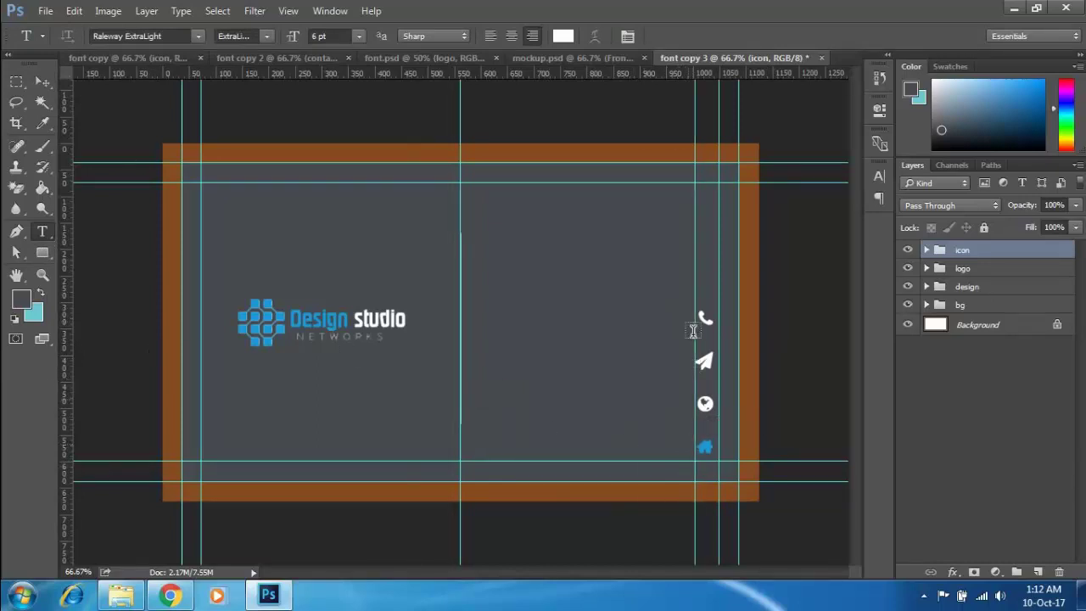
left_click(685, 319)
type("+0")
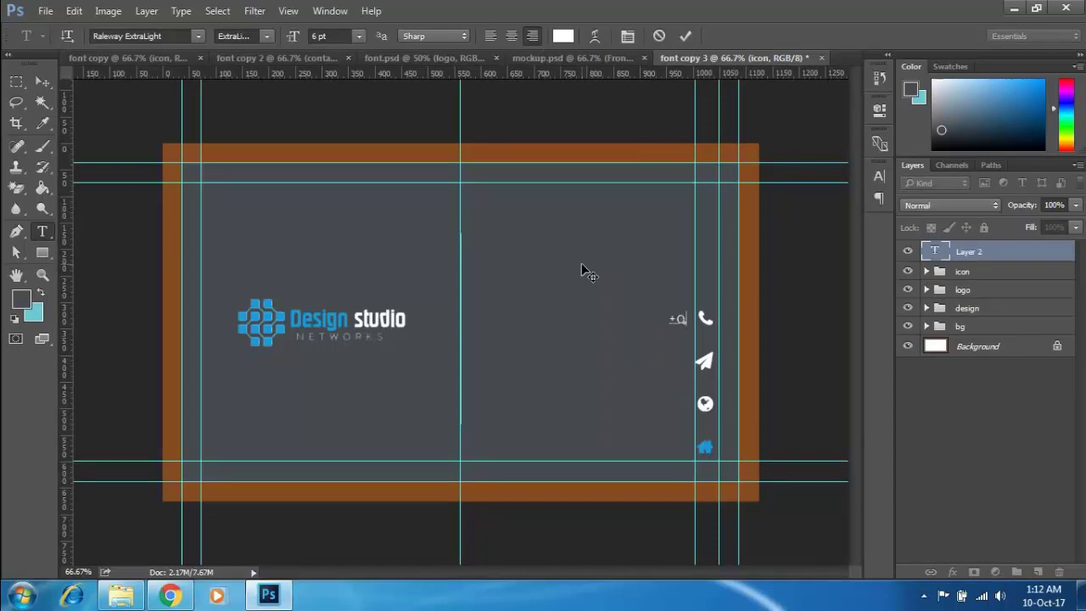
type("123-")
type("4567")
type("-")
type("8960")
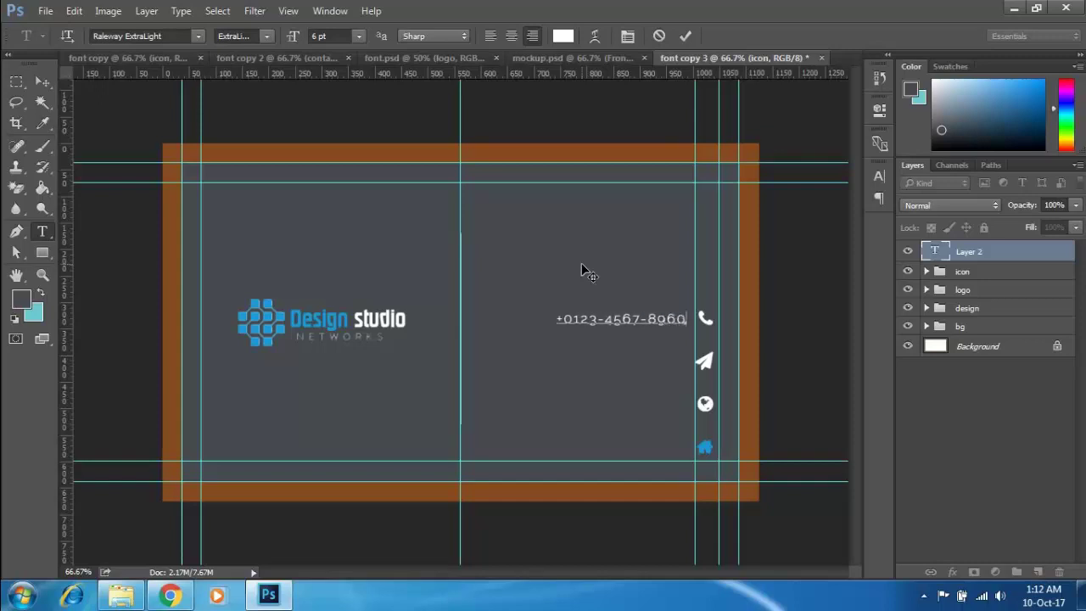
left_click(686, 35)
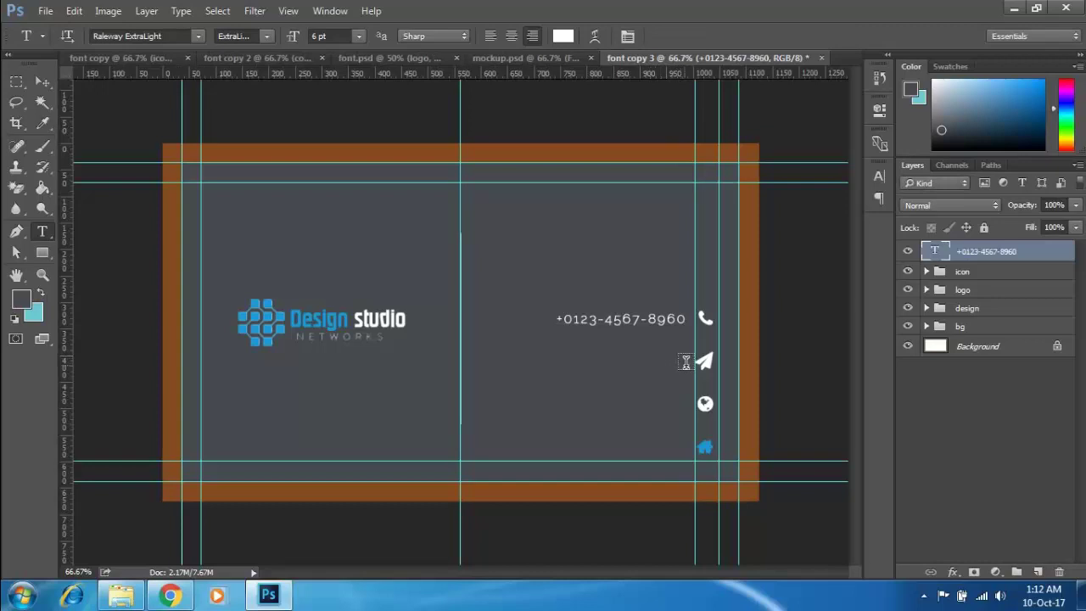
left_click(687, 361)
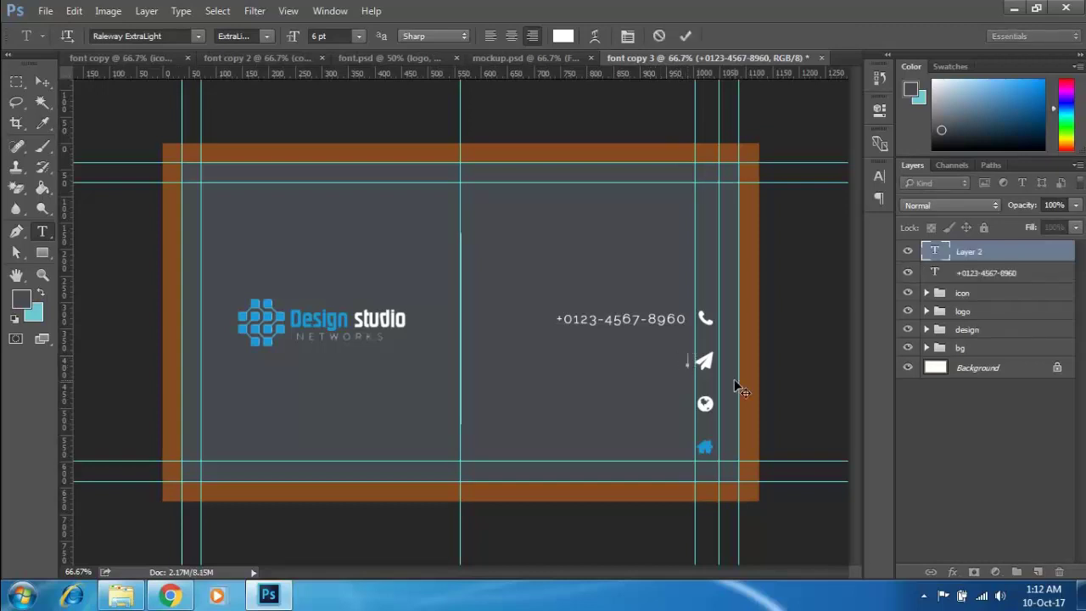
type("info")
type("@")
type("yourmai")
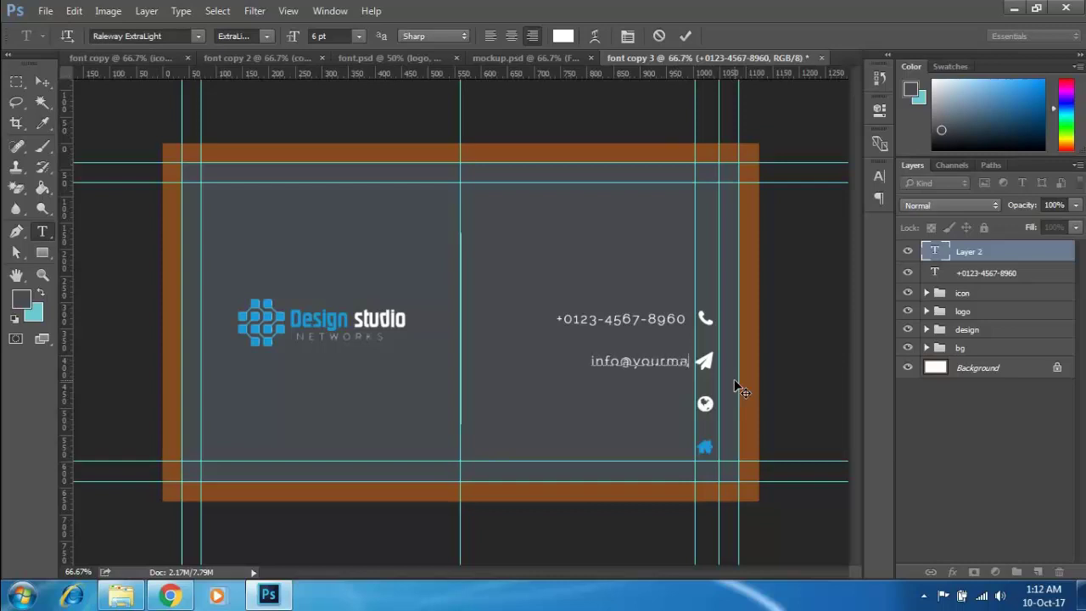
type("l.co")
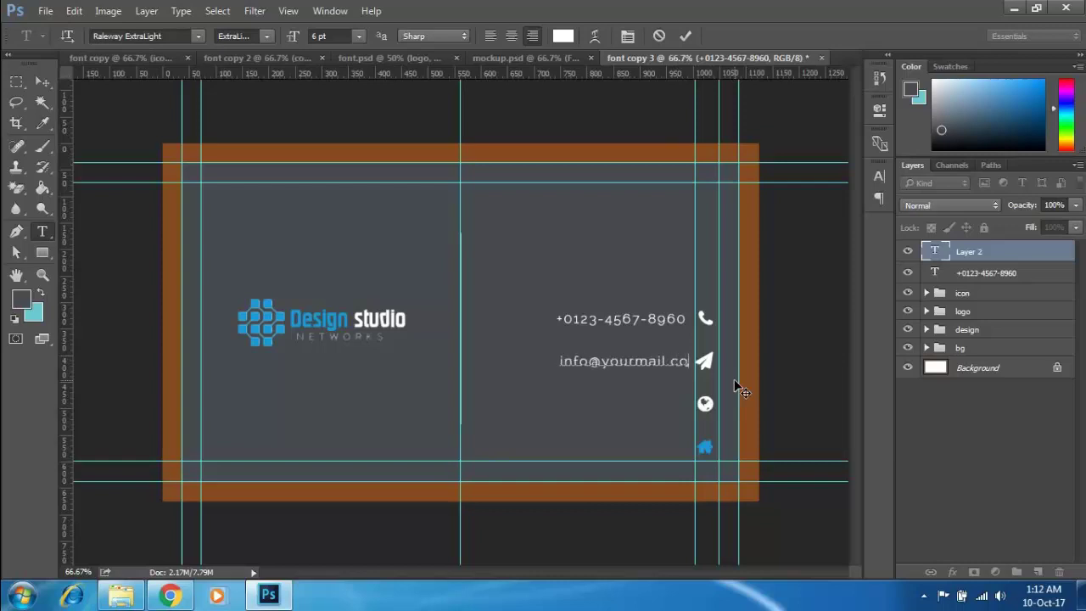
type("m")
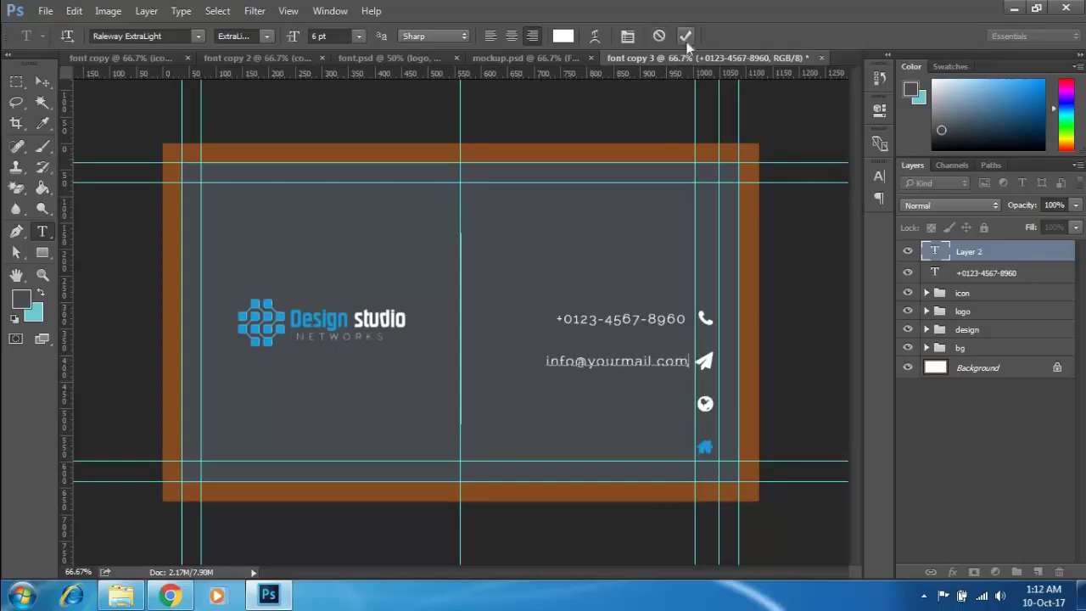
left_click(686, 36)
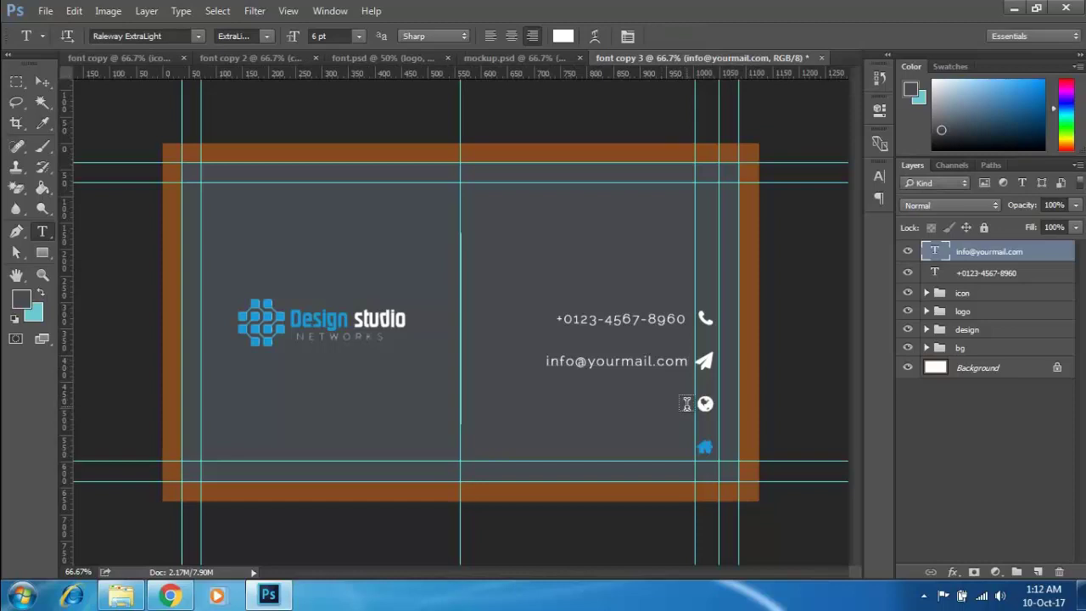
left_click(686, 404)
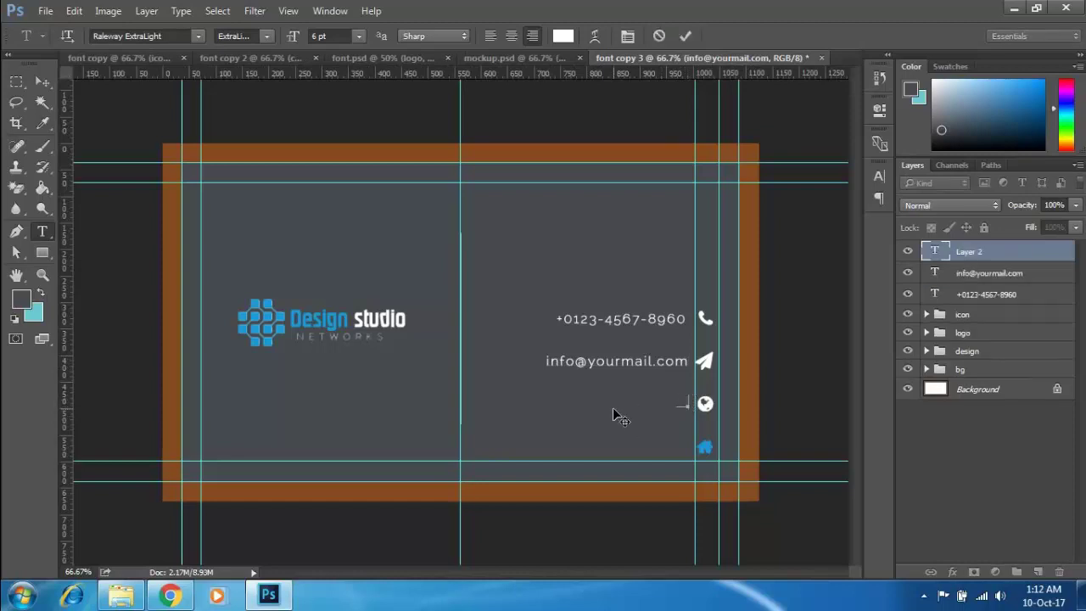
type("www.")
type("webs")
type("ite.co")
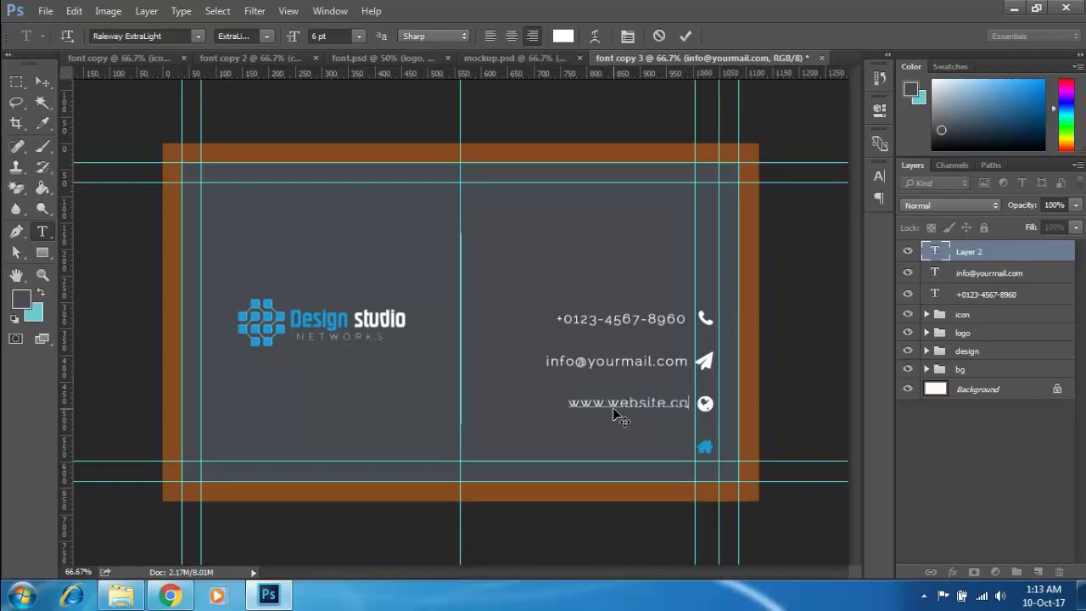
type("m")
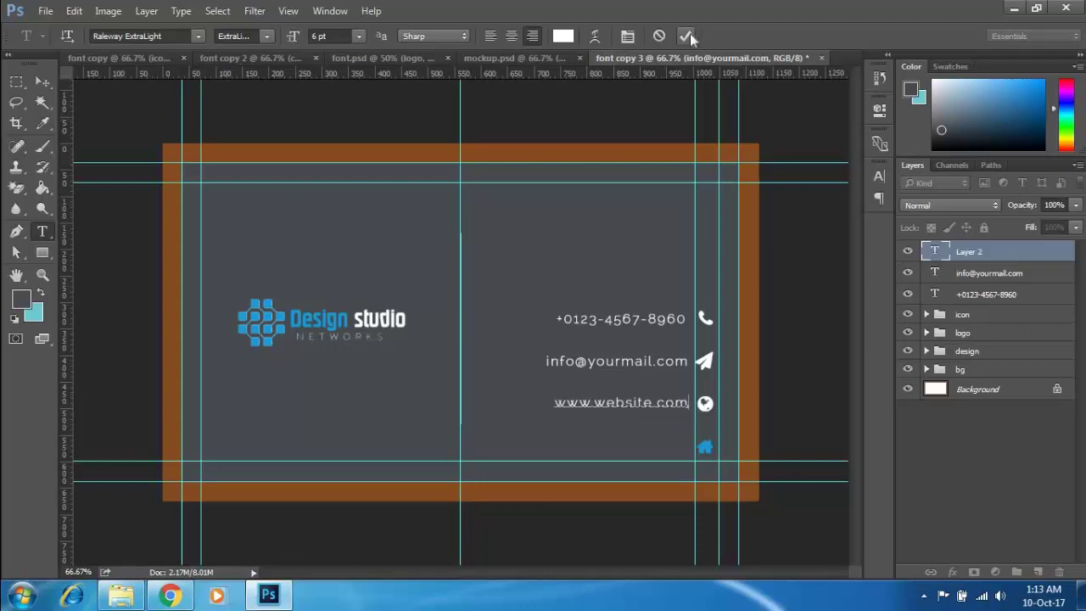
left_click(687, 36)
Type a two-line placeholder location address beside the home icon.
left_click(691, 446)
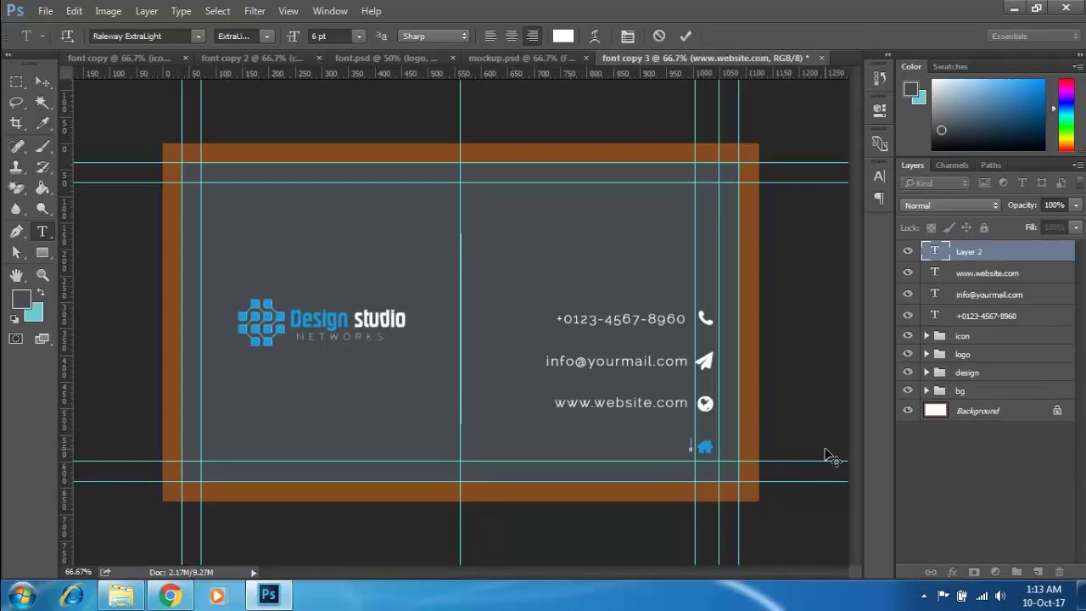
type("Your")
type("Loc")
type("ation.")
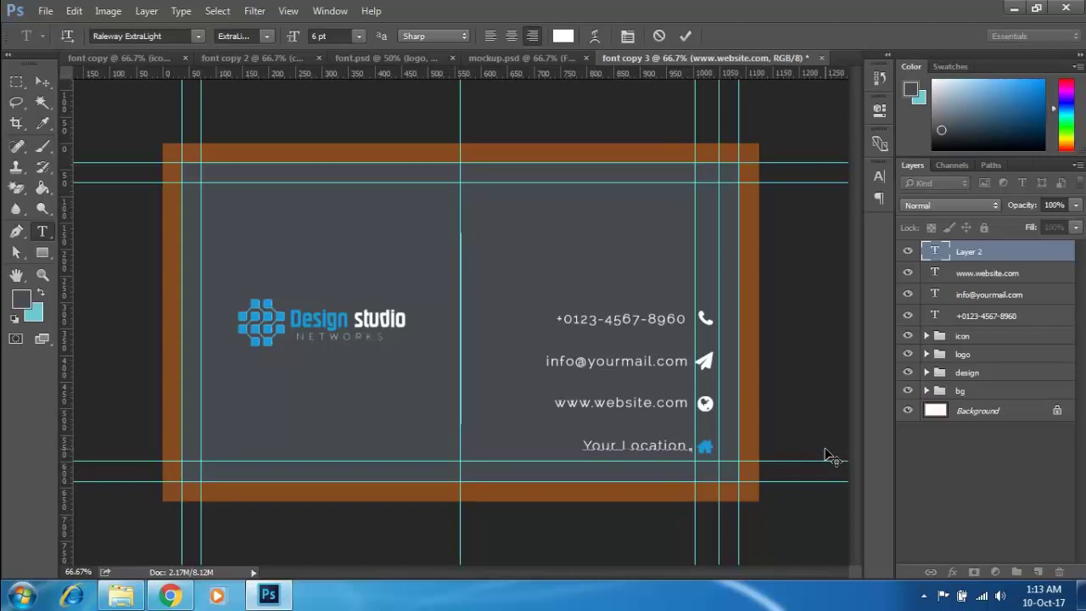
key("BackSpace")
type("here")
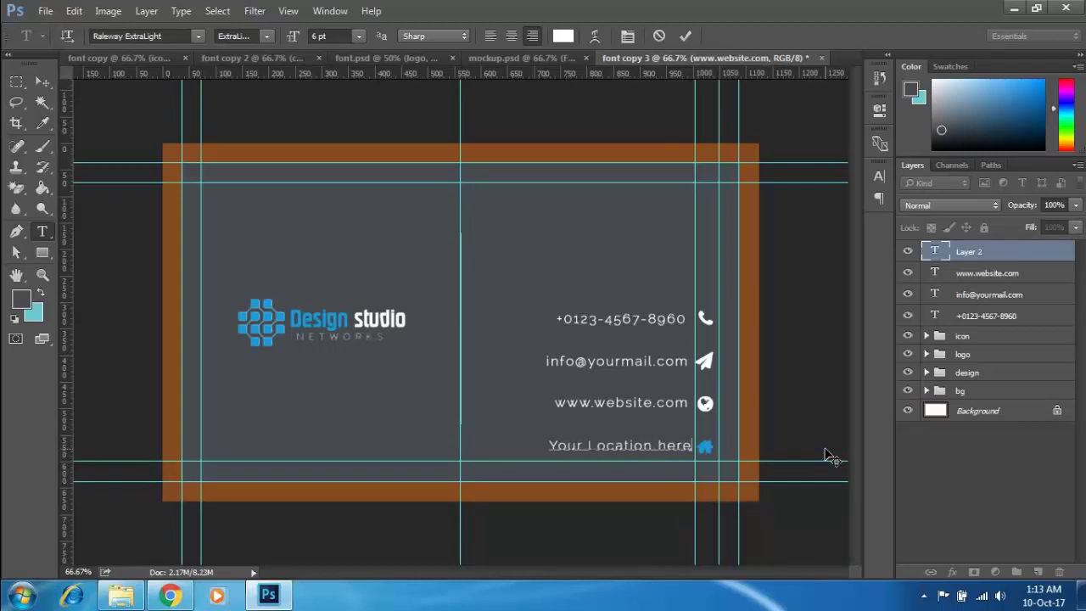
type("-1229,")
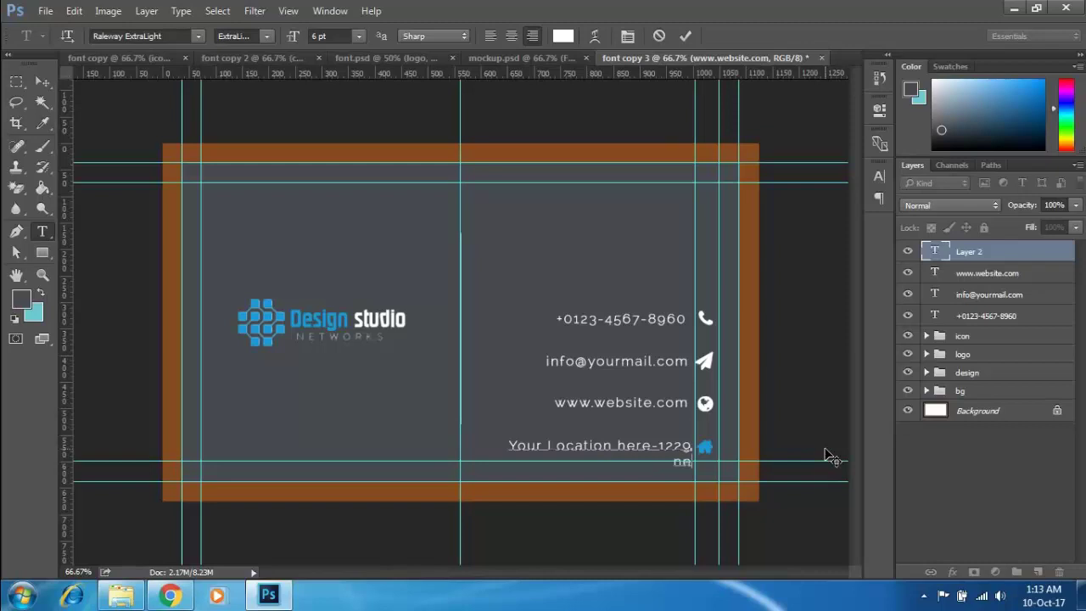
type("w")
type(" w")
type("ork c")
type("ity-")
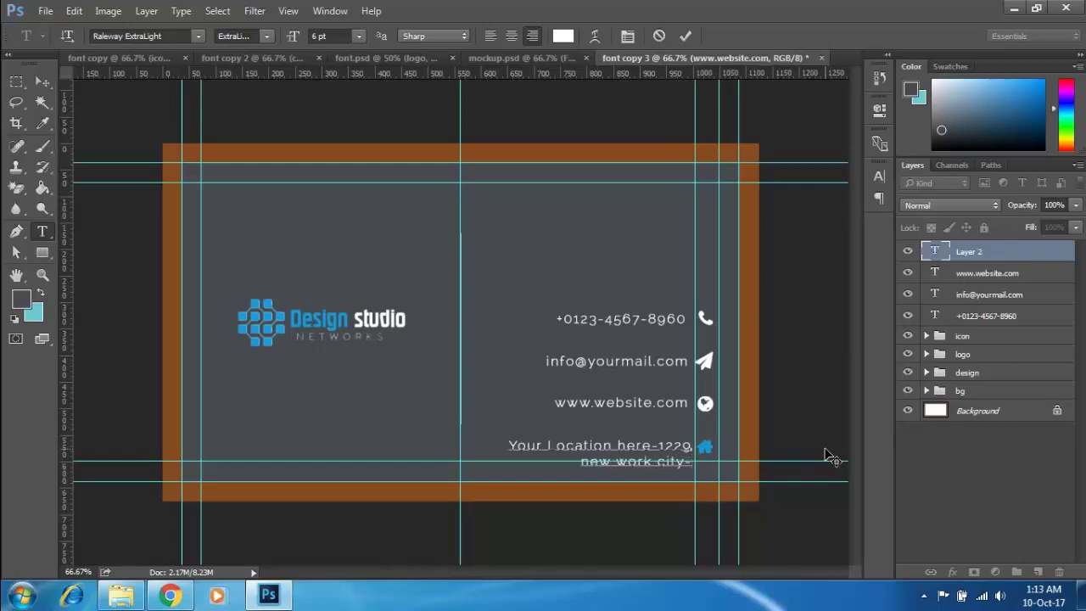
type("2222")
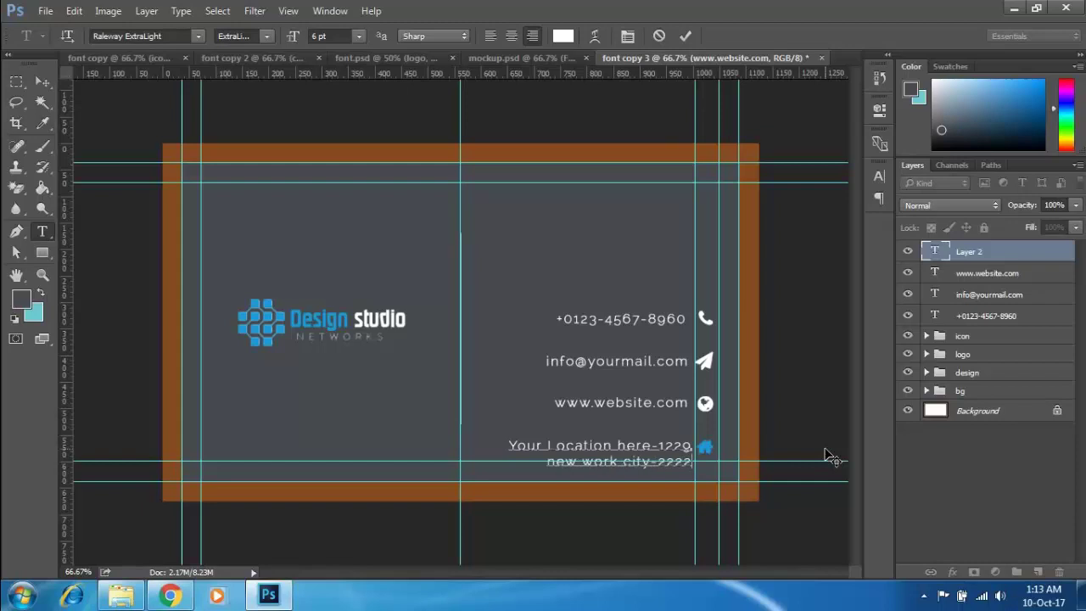
left_click(680, 36)
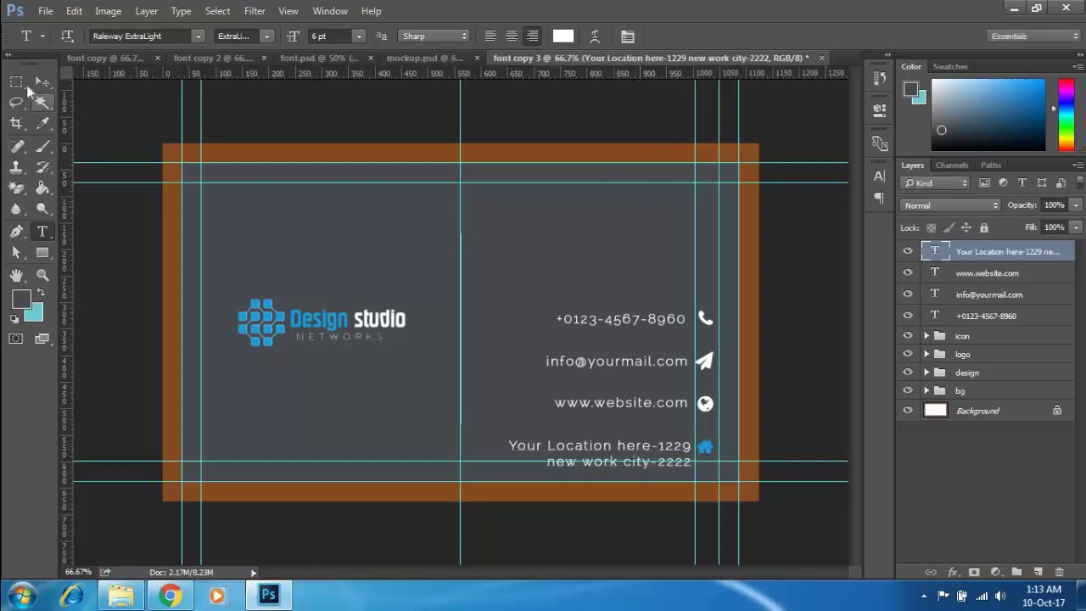
left_click(25, 83)
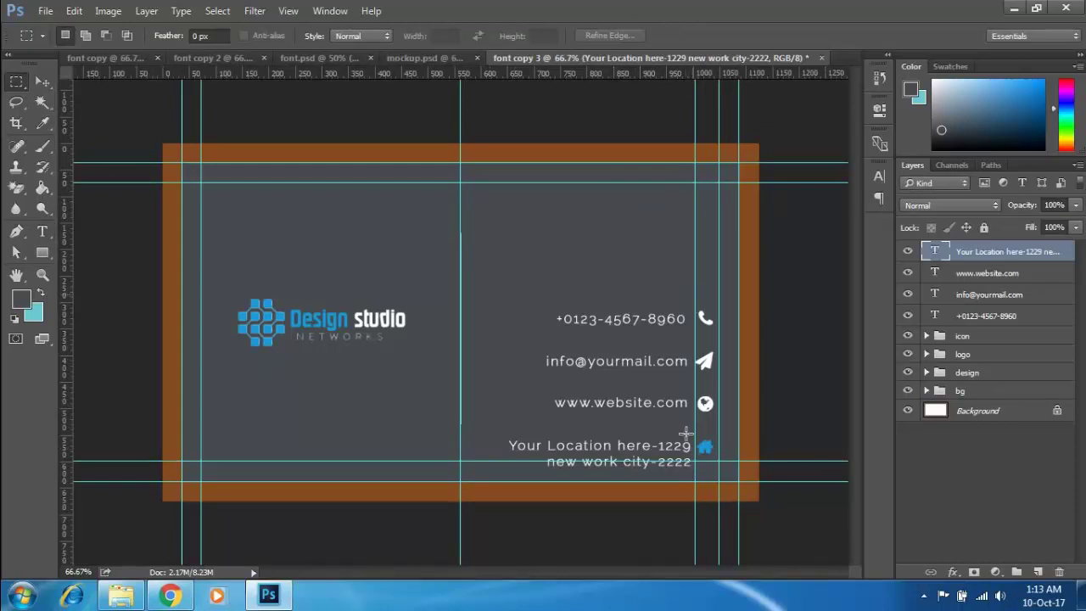
Align the four contact lines' right edges and distribute them evenly within the contact area.
left_click_drag(694, 296, 425, 459)
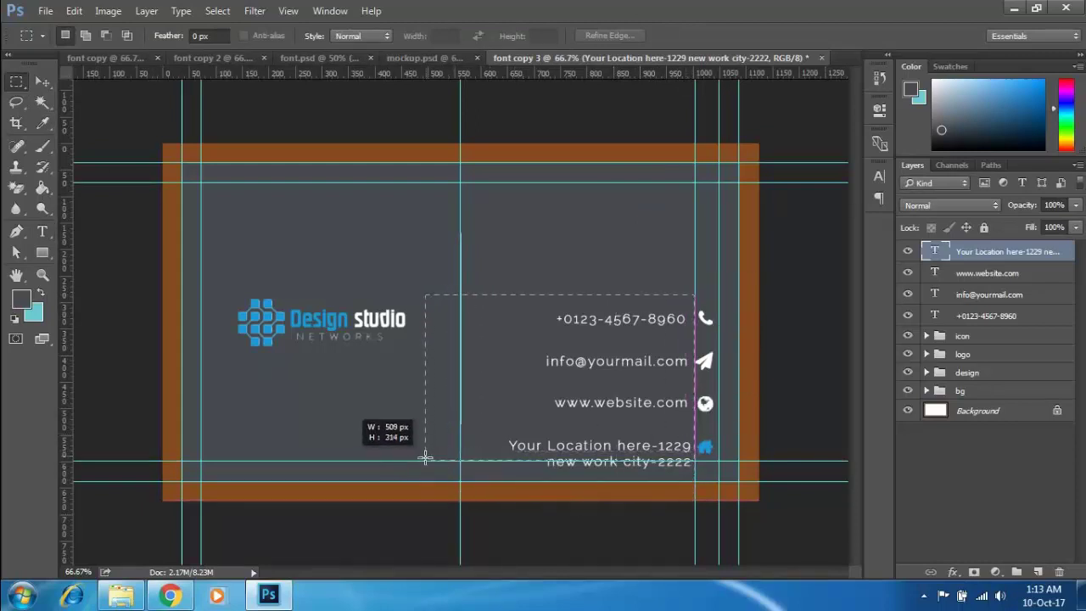
left_click(43, 80)
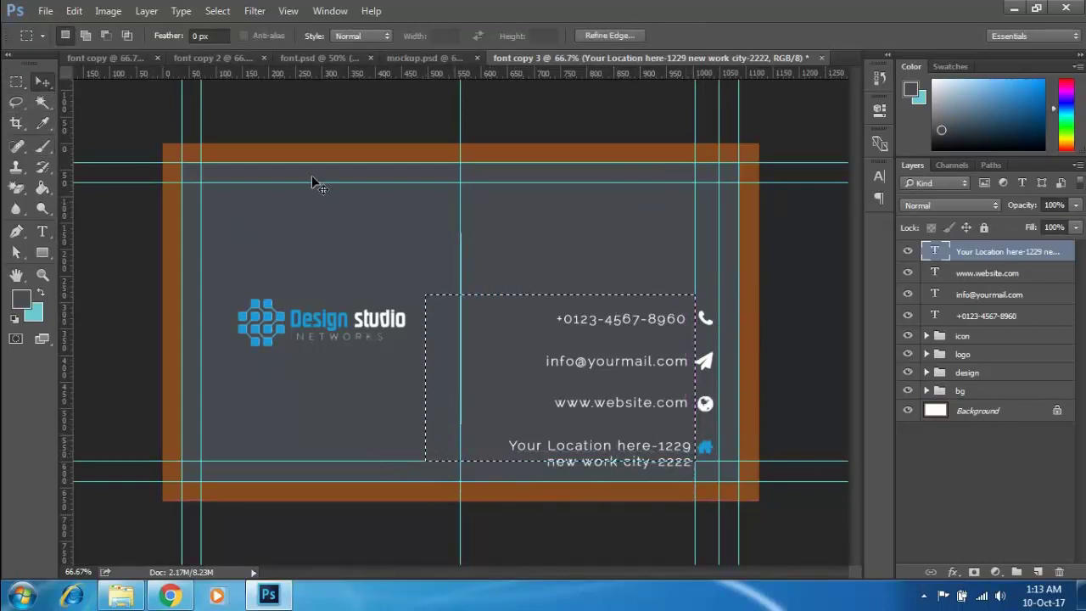
left_click(976, 318, "shift")
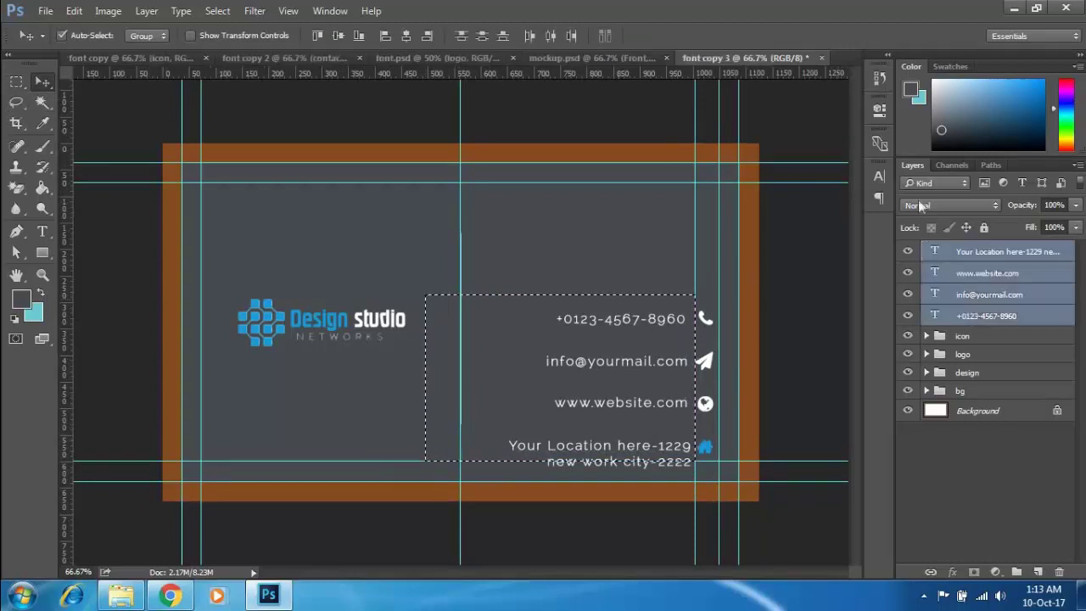
left_click(431, 37)
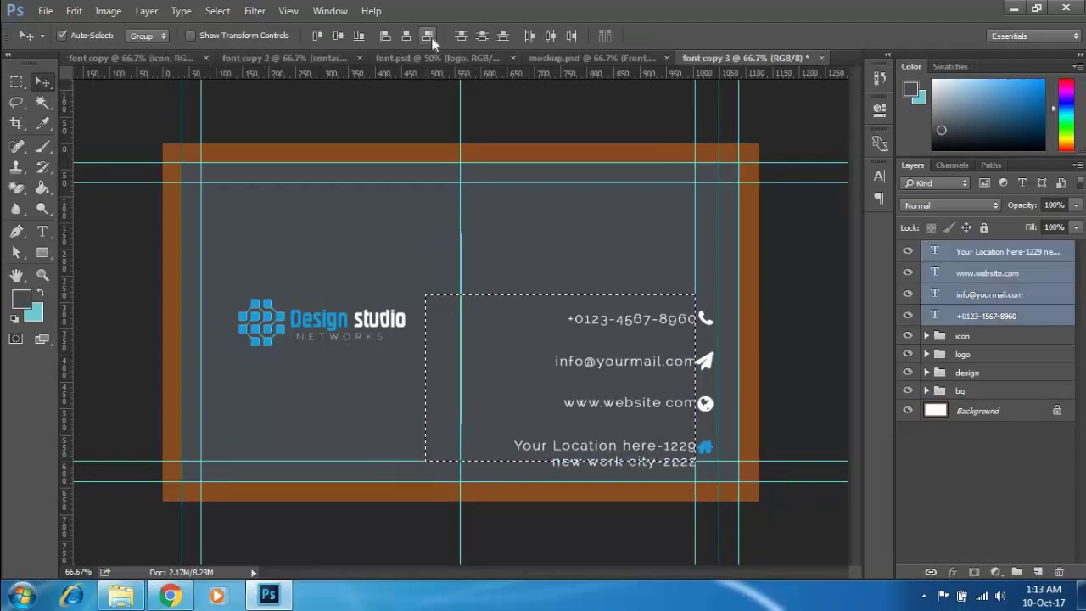
left_click(482, 38)
key("ctrl+d")
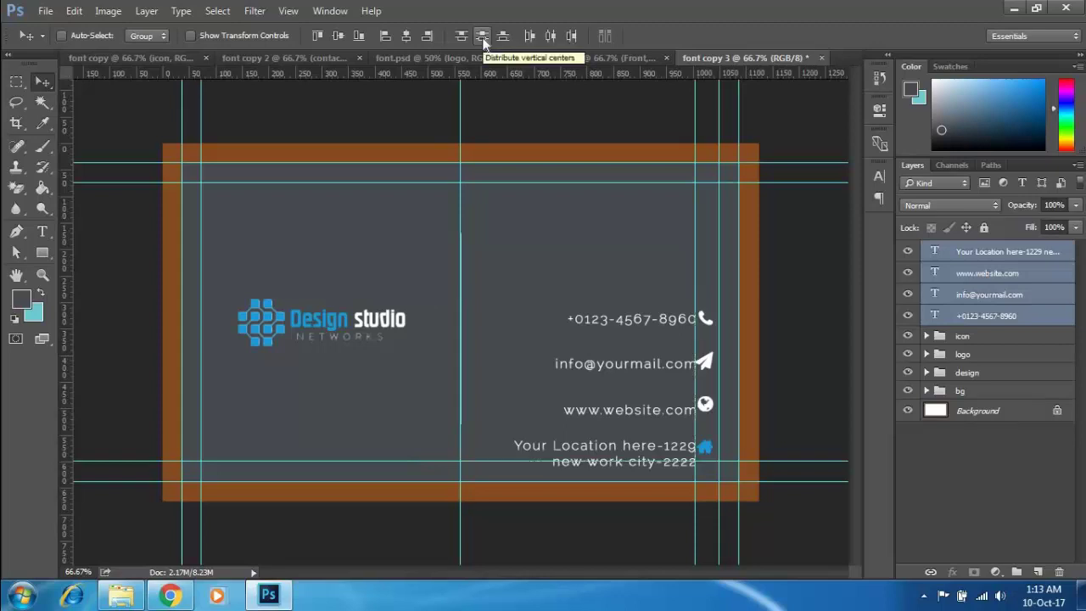
Nudge the contact text left and up, and raise the icon group to match.
key("Left")
key("Left")
key("Left")
key("Left")
key("Left")
key("Left")
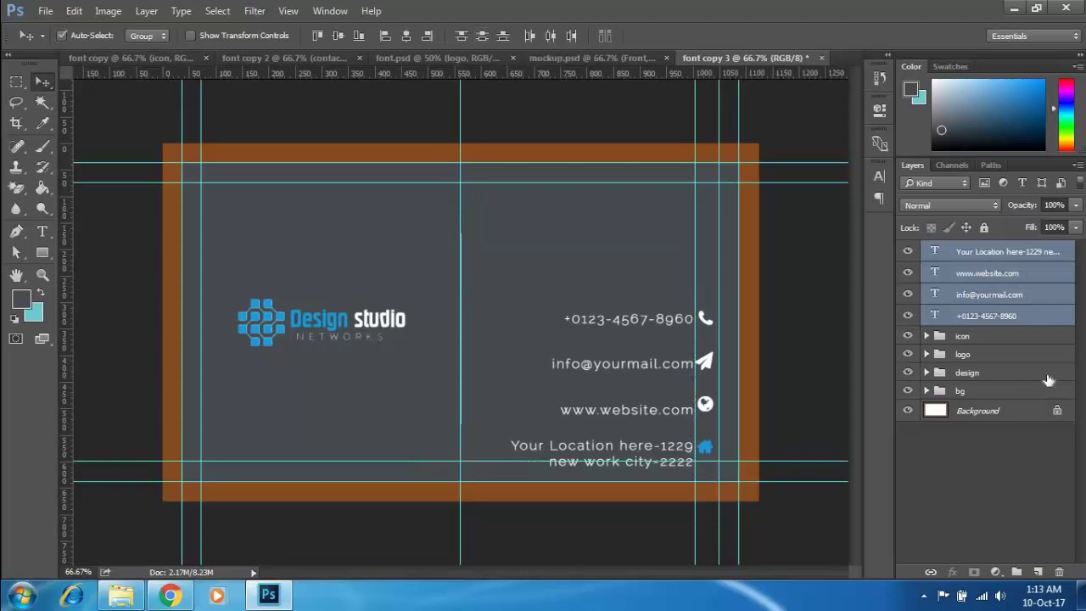
key("Left")
key("Left")
key("Left")
key("Left")
key("Left")
key("Left")
key("Up")
key("Up")
key("Up")
key("Up")
key("Up")
key("Up")
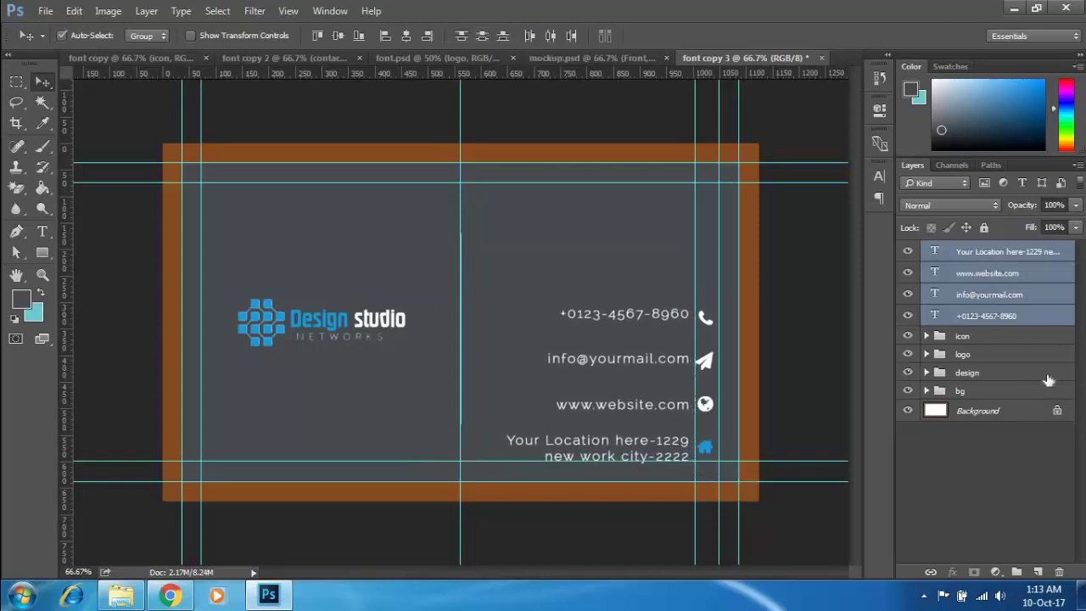
key("Up")
key("Up")
key("Up")
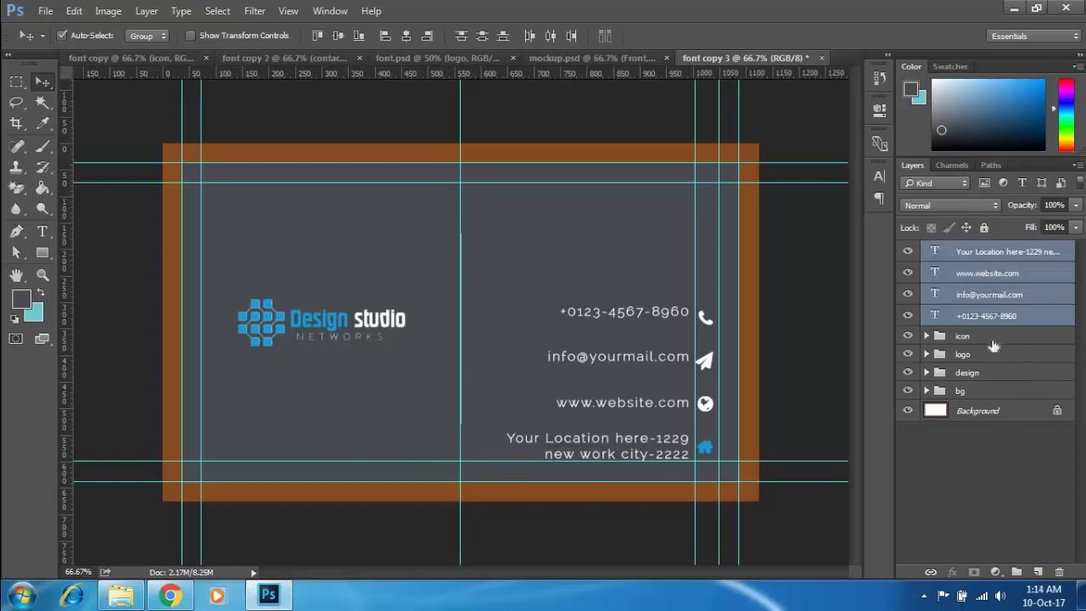
left_click(990, 343)
key("Up")
key("Up")
key("Up")
key("Up")
key("Up")
key("Up")
key("Up")
key("Up")
key("Up")
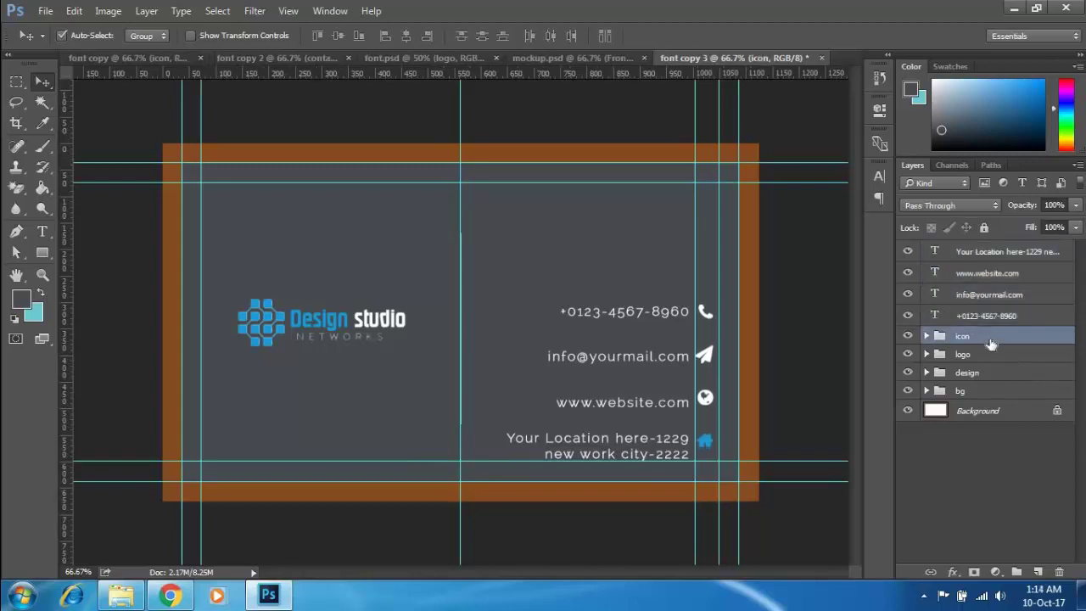
key("Up")
key("Up")
Group the four contact text layers into a group named 'conatct info'.
left_click(1003, 315)
left_click(1007, 252, "shift")
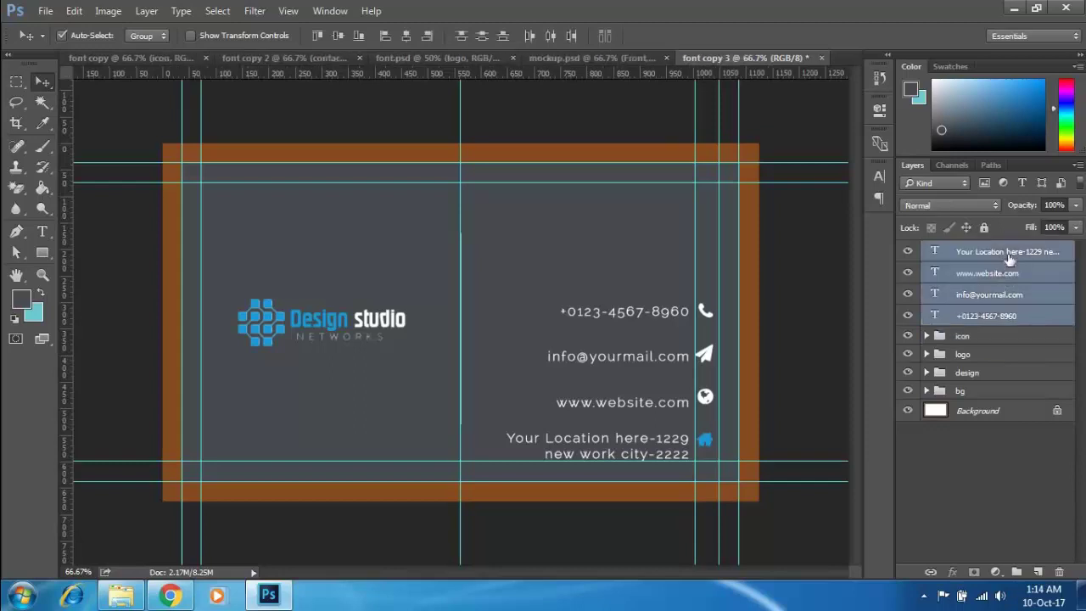
key("ctrl+g")
double_click(971, 251)
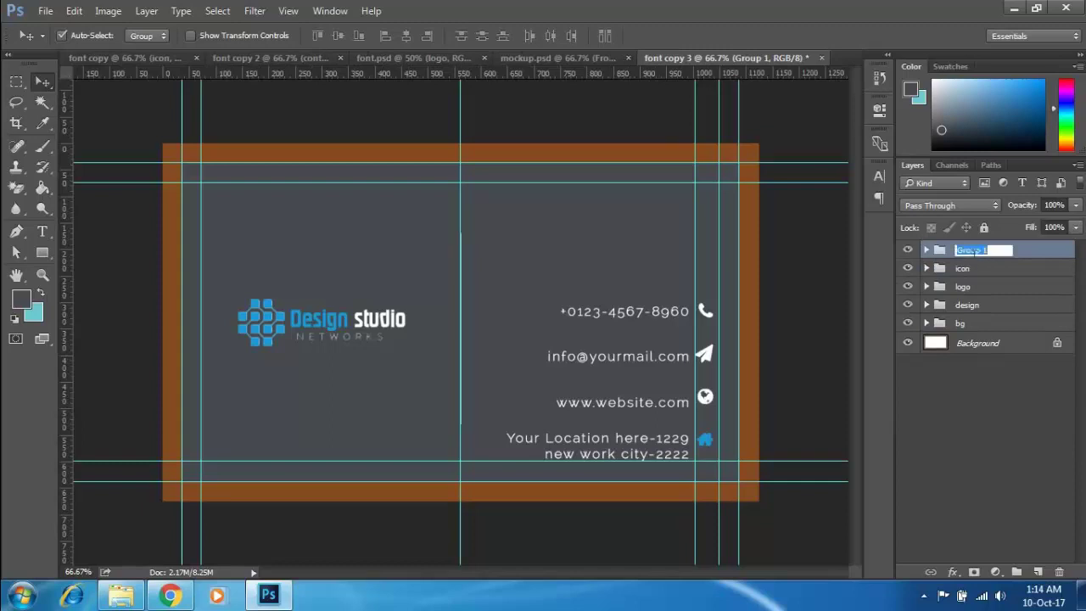
type("conatct info")
key("Return")
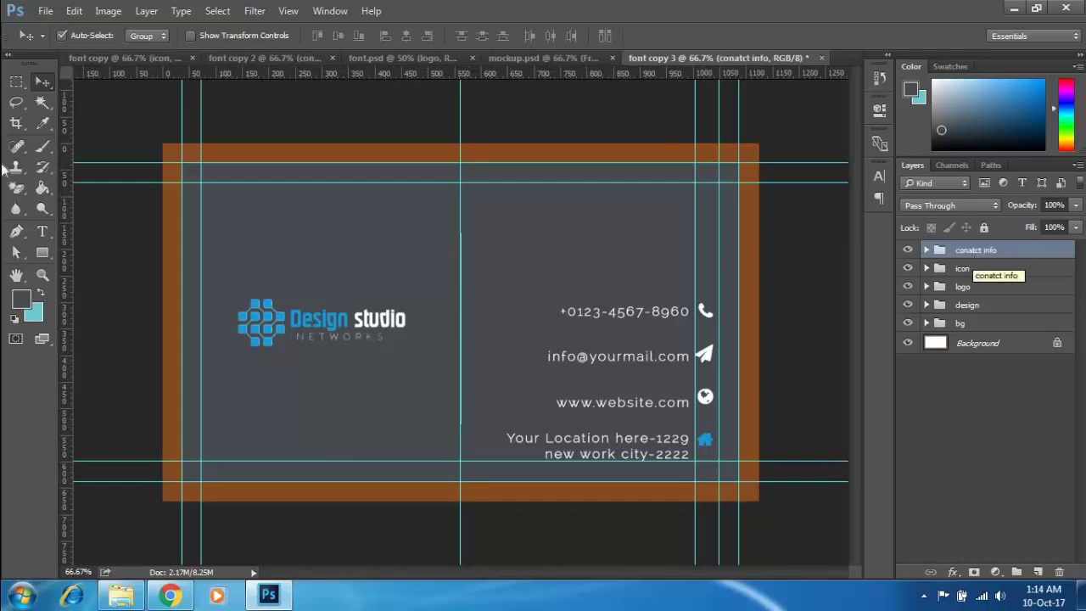
left_click(41, 231)
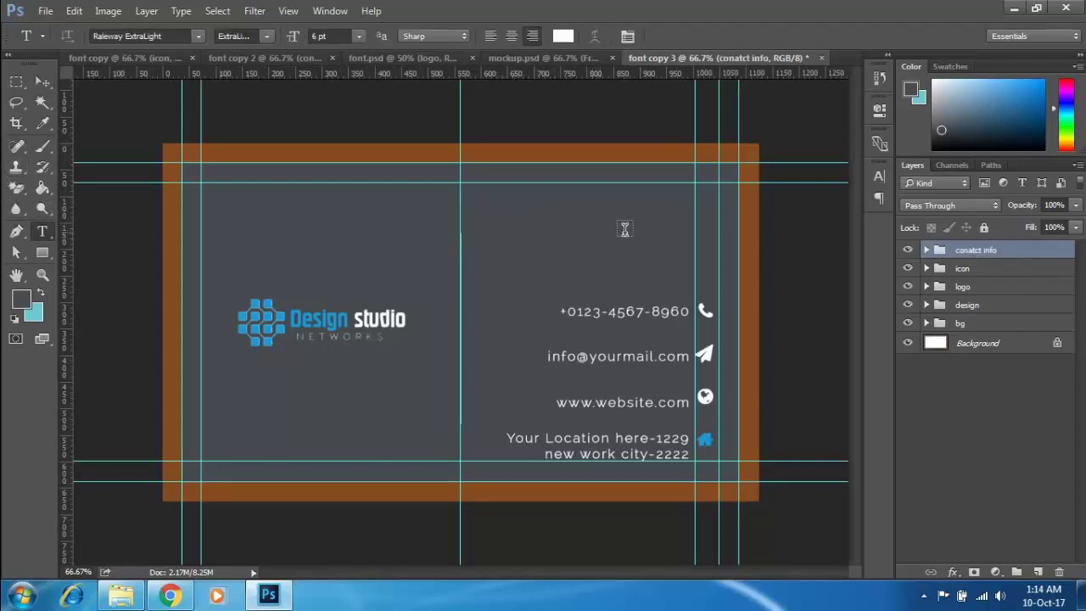
Type the placeholder name heading above the contacts in Raleway Bold 10 pt.
left_click(650, 223)
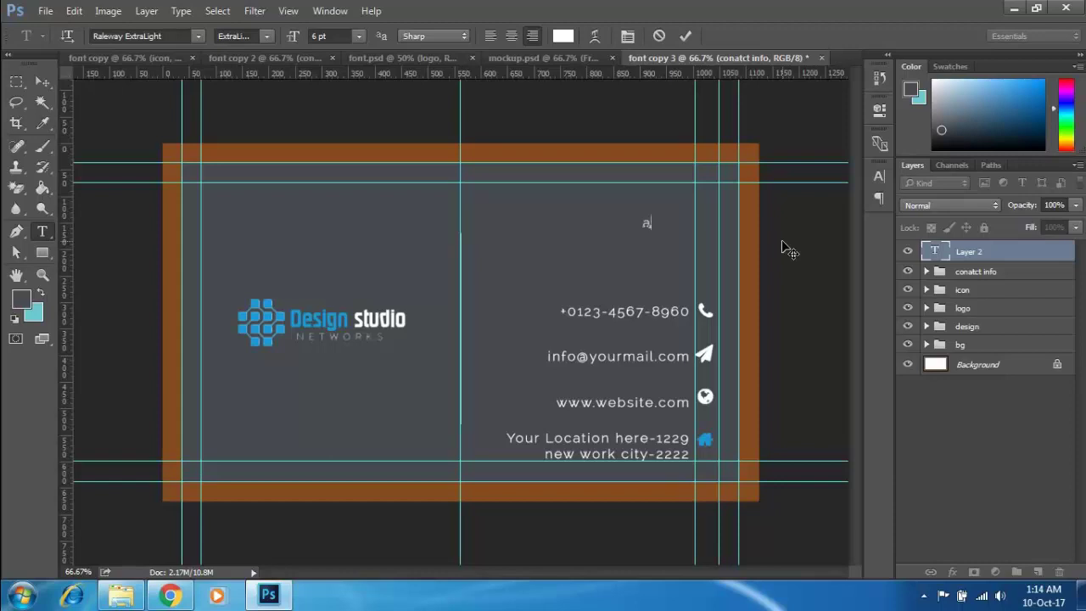
type("AJ,")
type("FX")
type(" JONSO")
type("NS")
key("ctrl+a")
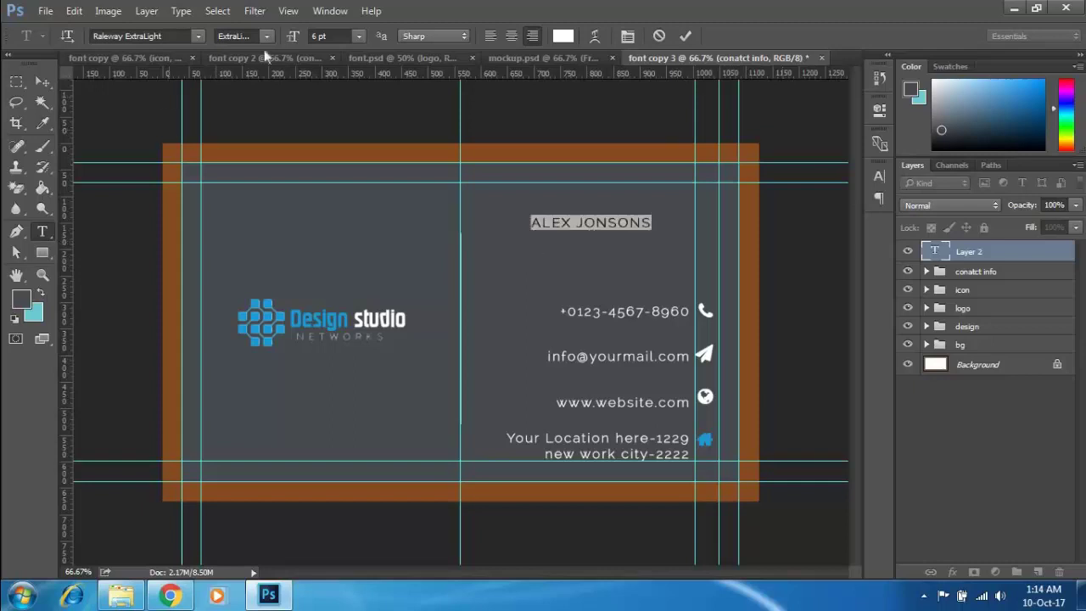
left_click(269, 36)
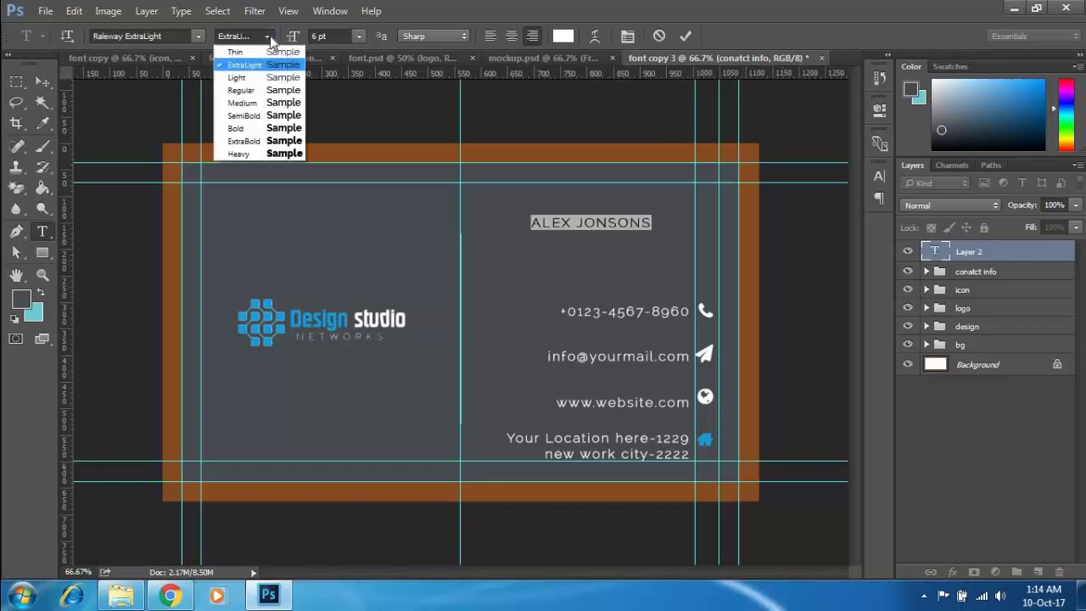
left_click(271, 128)
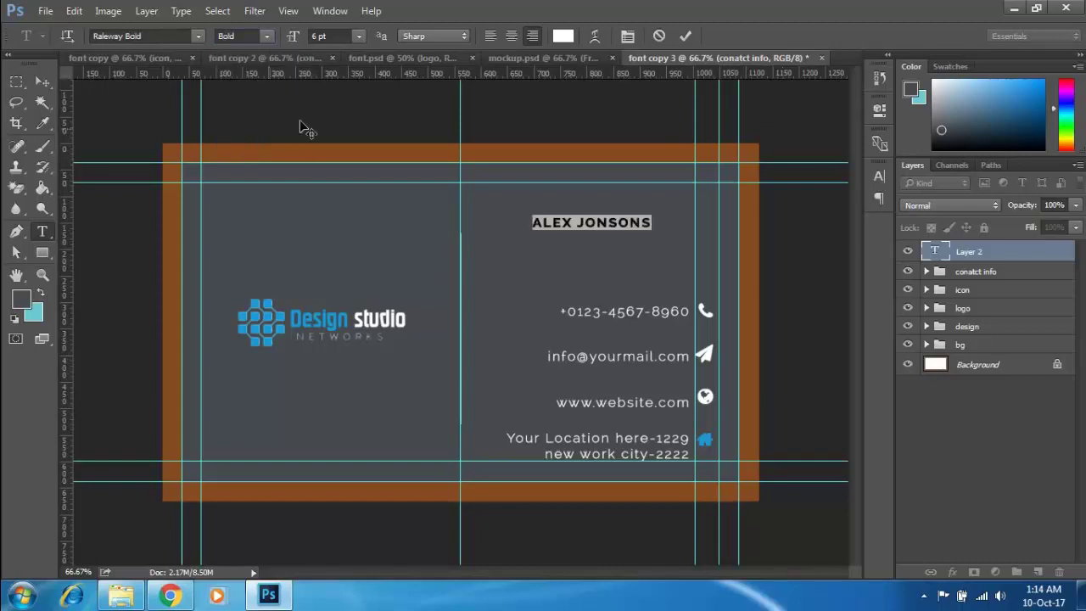
left_click(358, 37)
left_click(356, 131)
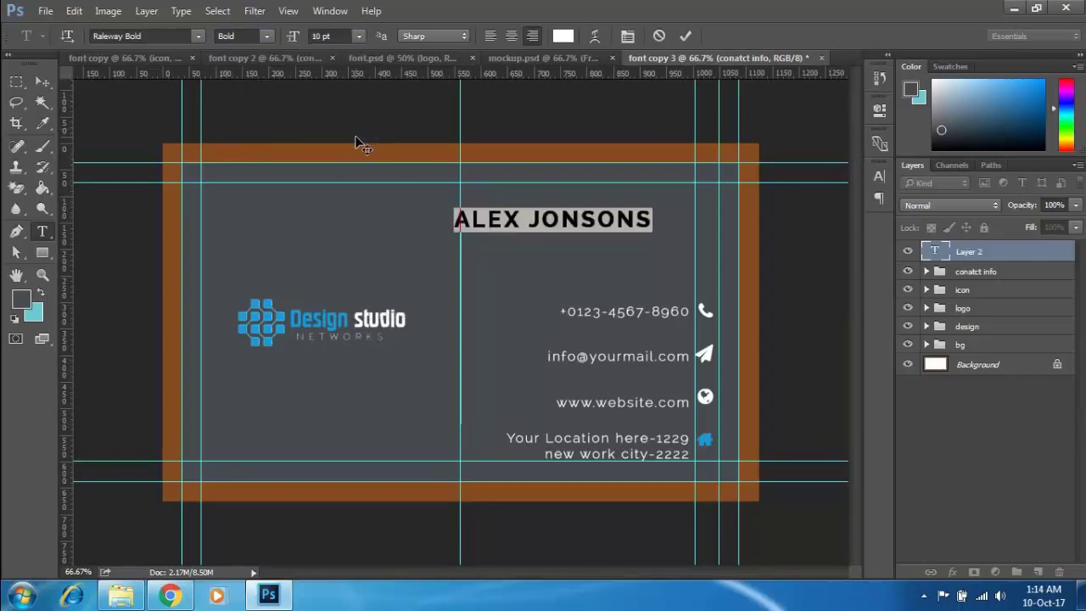
left_click(529, 216)
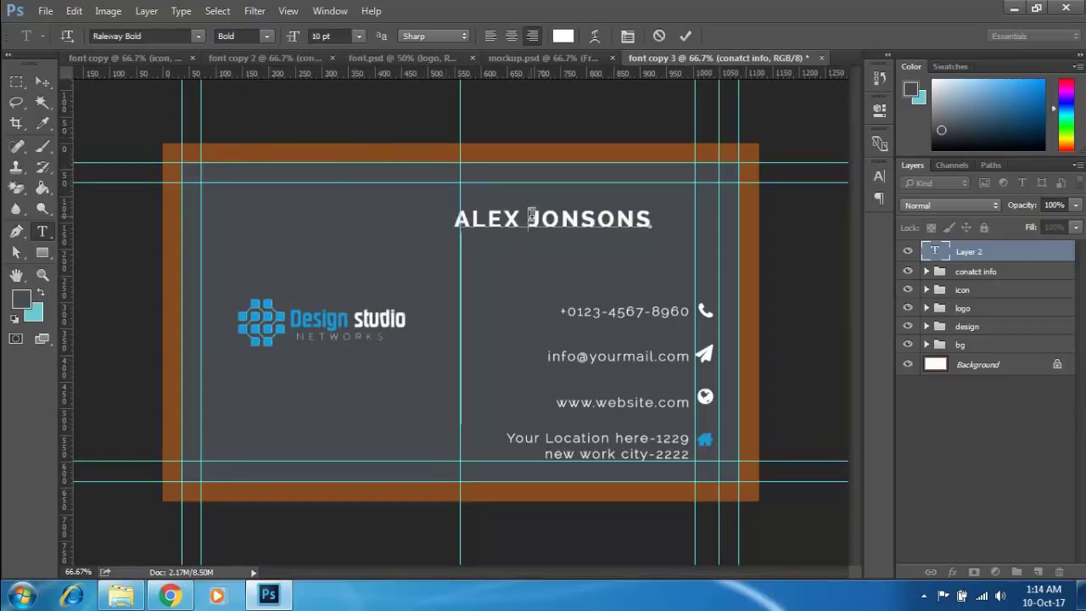
Commit the name heading and set its tracking to 50 in the Character panel.
left_click(685, 37)
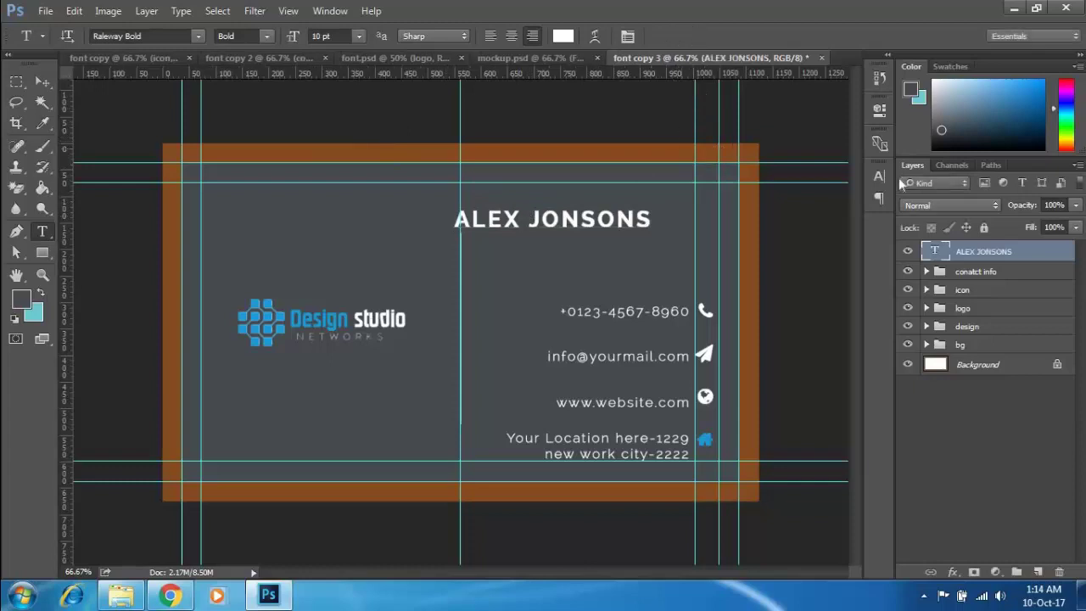
left_click(880, 177)
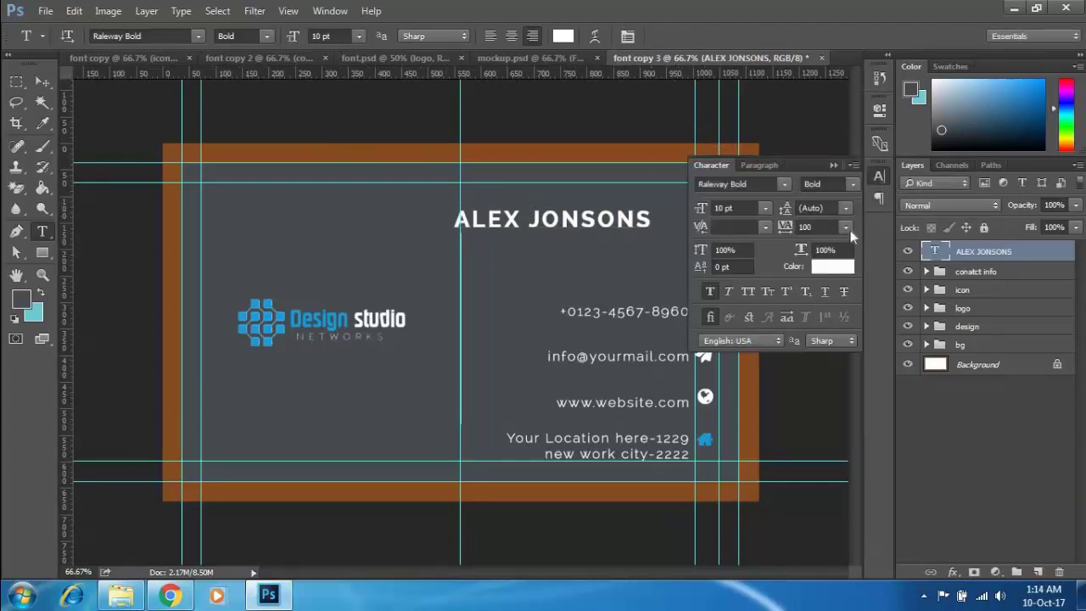
left_click(847, 229)
left_click(827, 433)
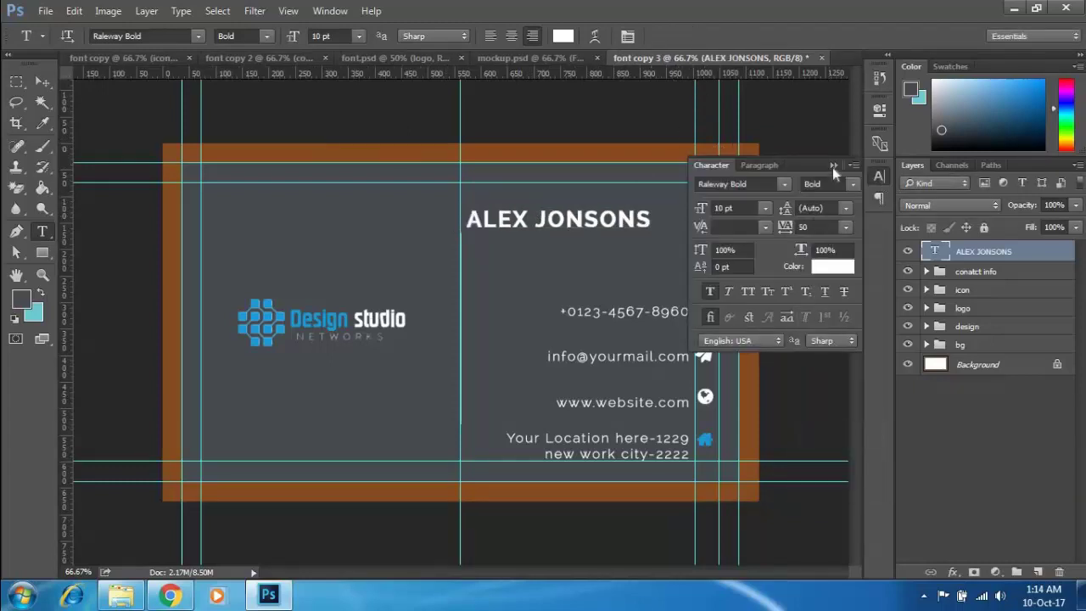
left_click(833, 166)
Move the name right to align above the contacts, then start a text line below it.
left_click(40, 81)
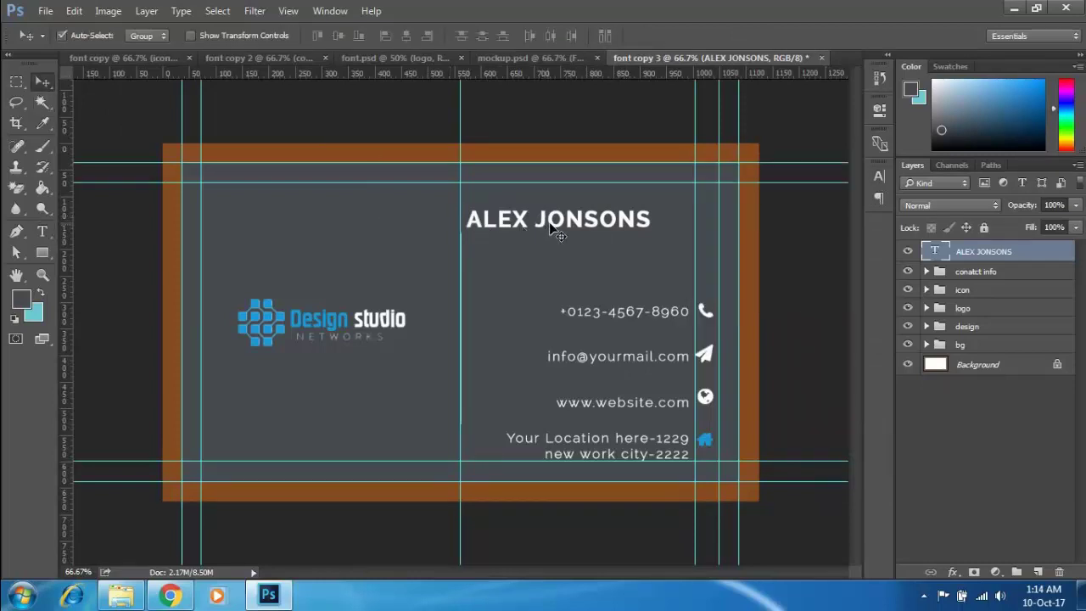
left_click_drag(571, 225, 603, 228)
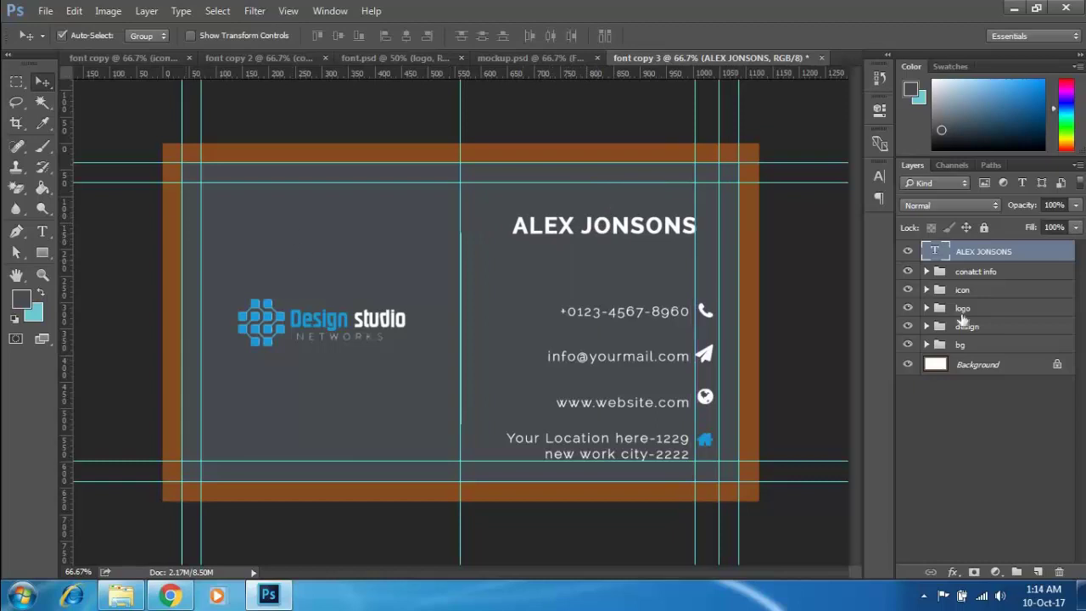
left_click(42, 230)
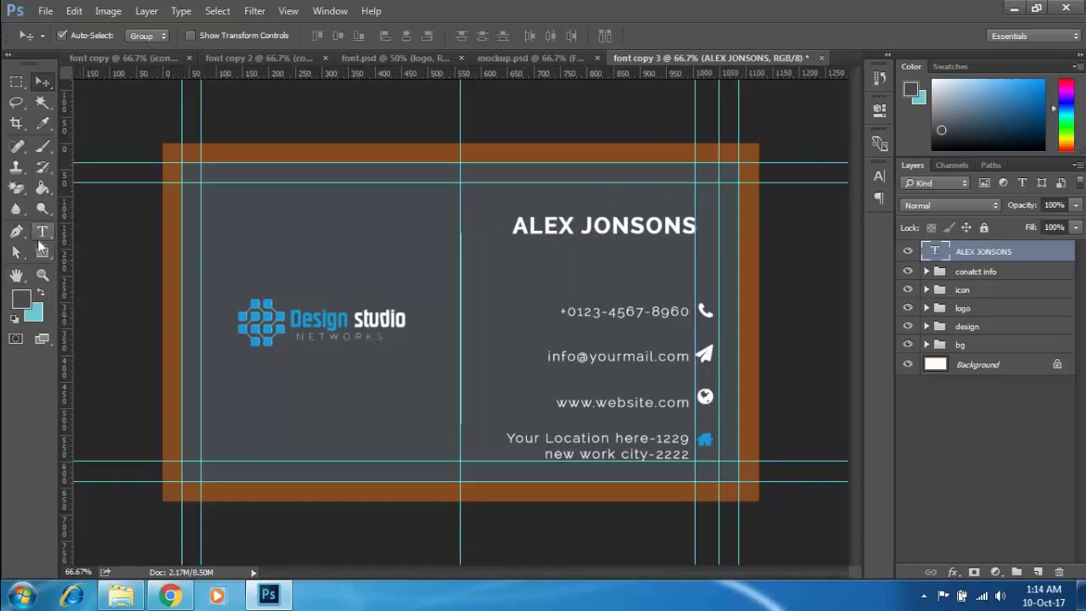
left_click(522, 254)
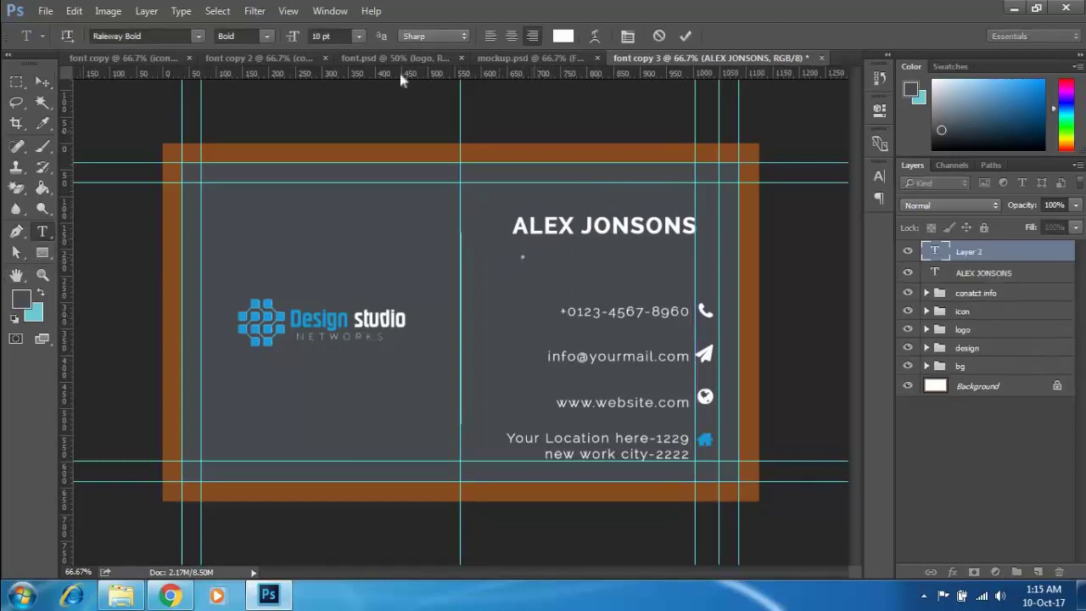
Type the job title 'Maneging Director' in Raleway Light 6 pt.
left_click(268, 36)
left_click(241, 71)
left_click(357, 35)
left_click(350, 78)
type("a")
type("negin")
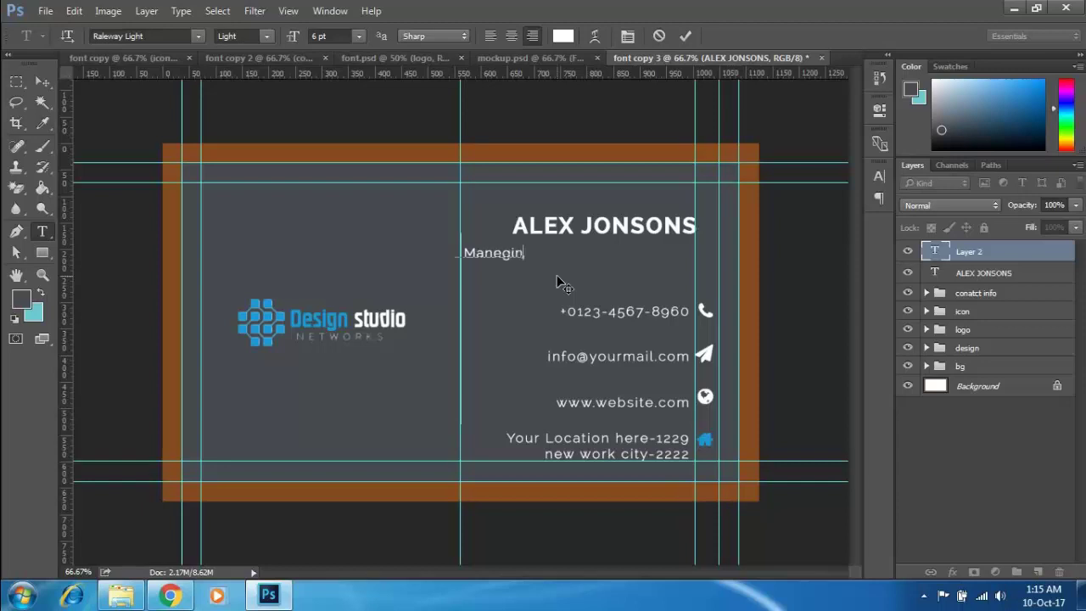
type("g Di")
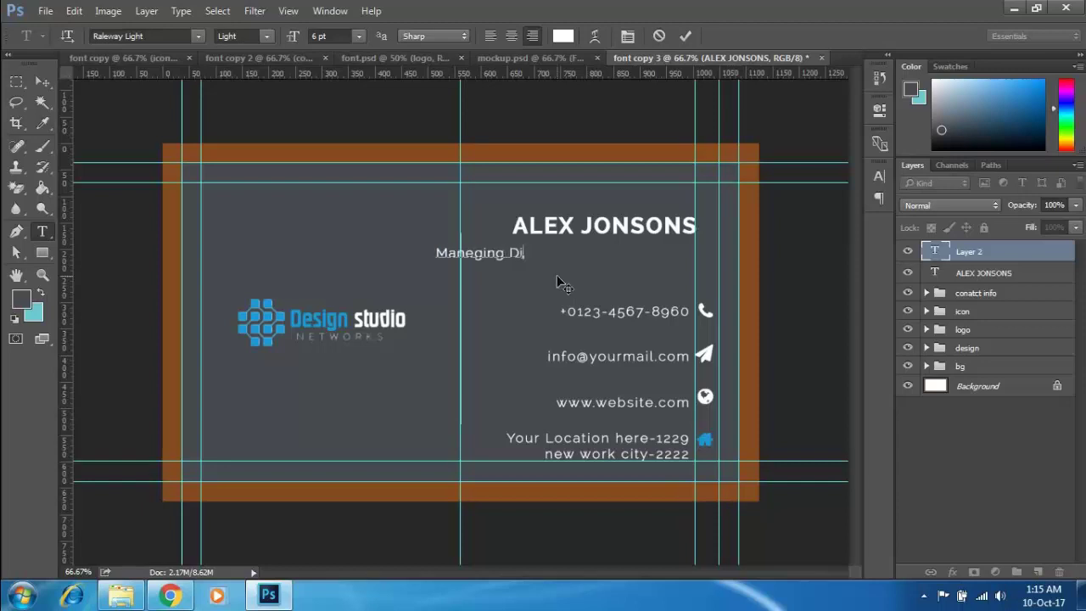
type("rector")
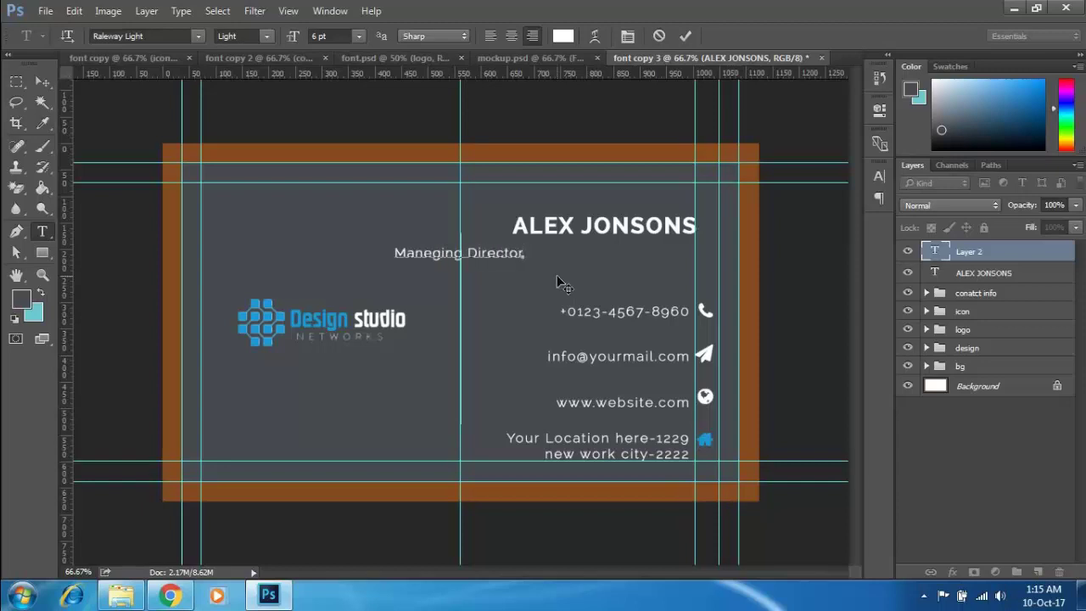
key("ctrl+a")
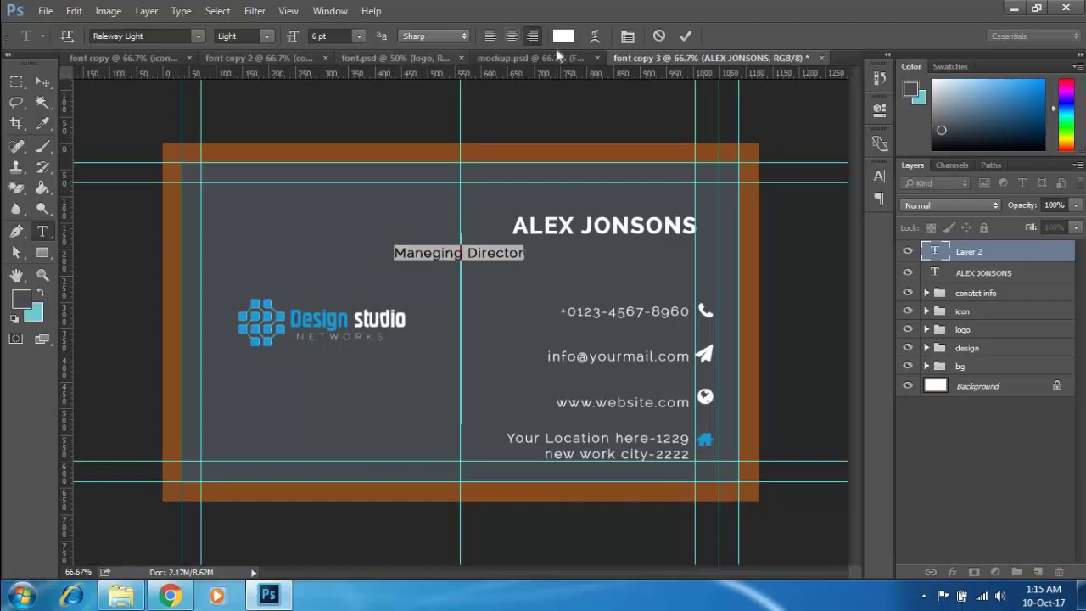
Commit the title and move it directly beneath the name heading.
left_click(686, 39)
key("v")
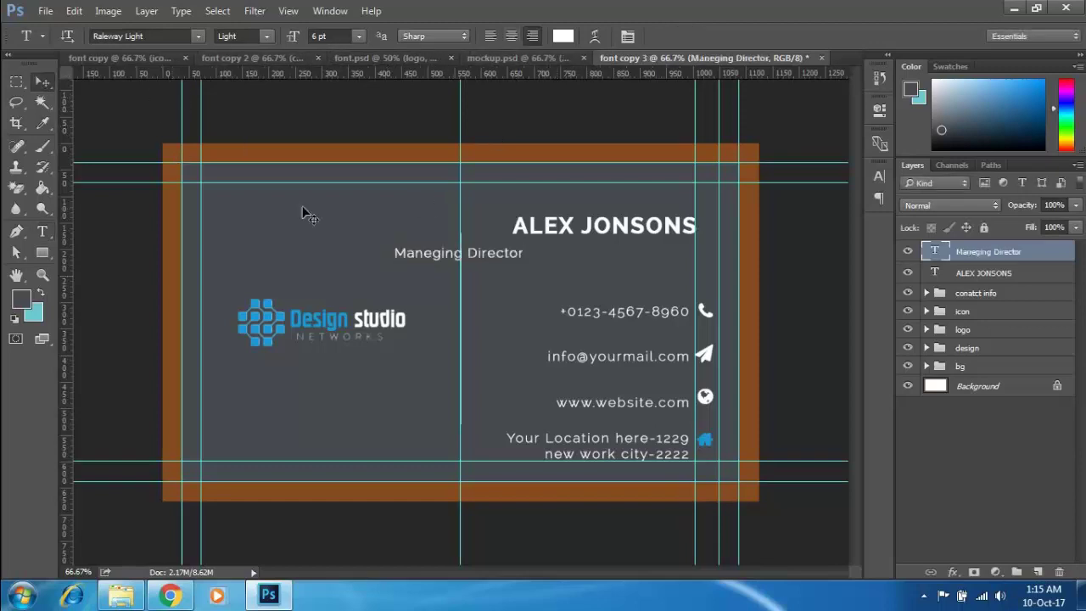
mouse_move(472, 261)
left_mouse_down()
mouse_move(651, 257)
mouse_move(642, 254)
left_mouse_up()
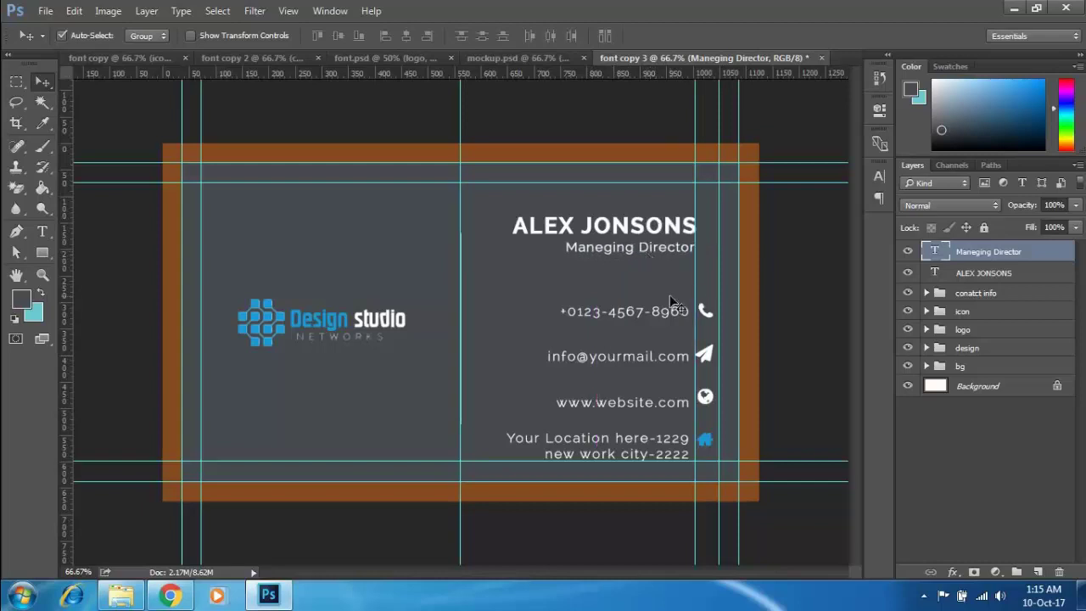
left_click(989, 274)
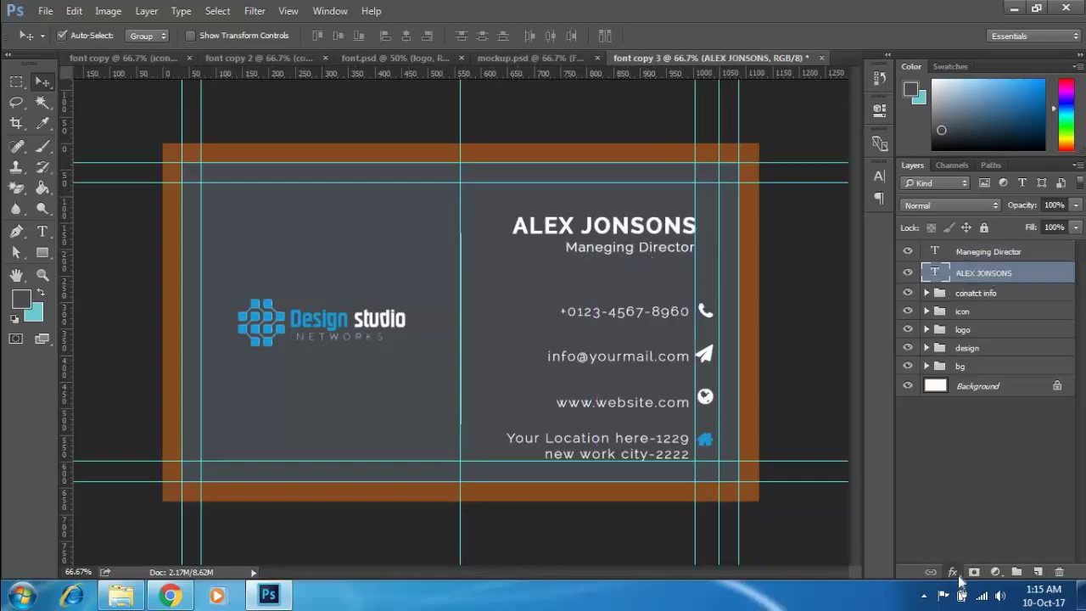
Add a Gradient Overlay effect to the name layer.
left_click(954, 573)
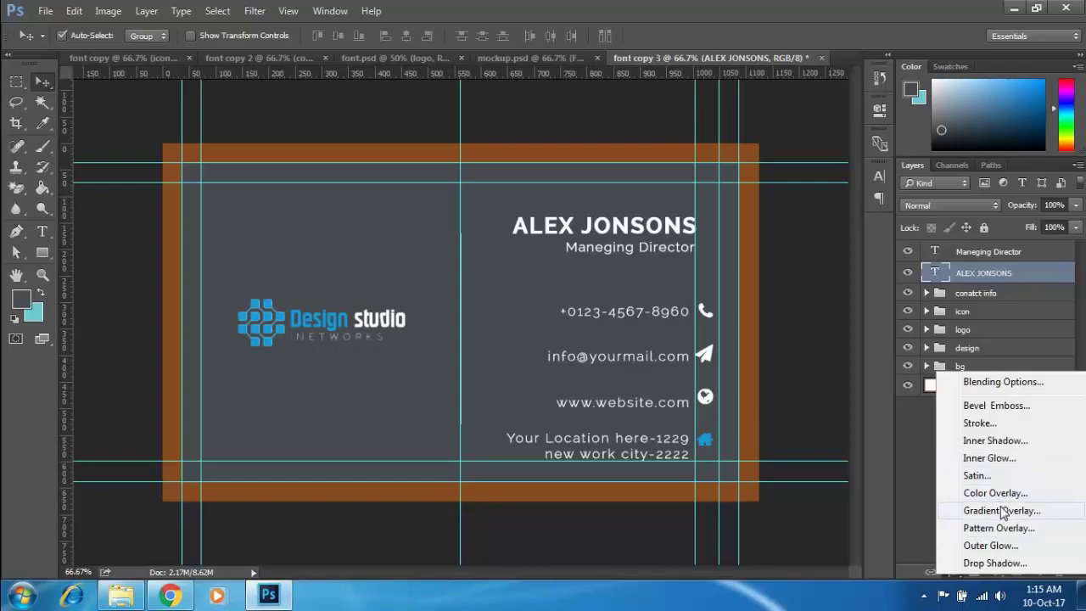
left_click(1001, 510)
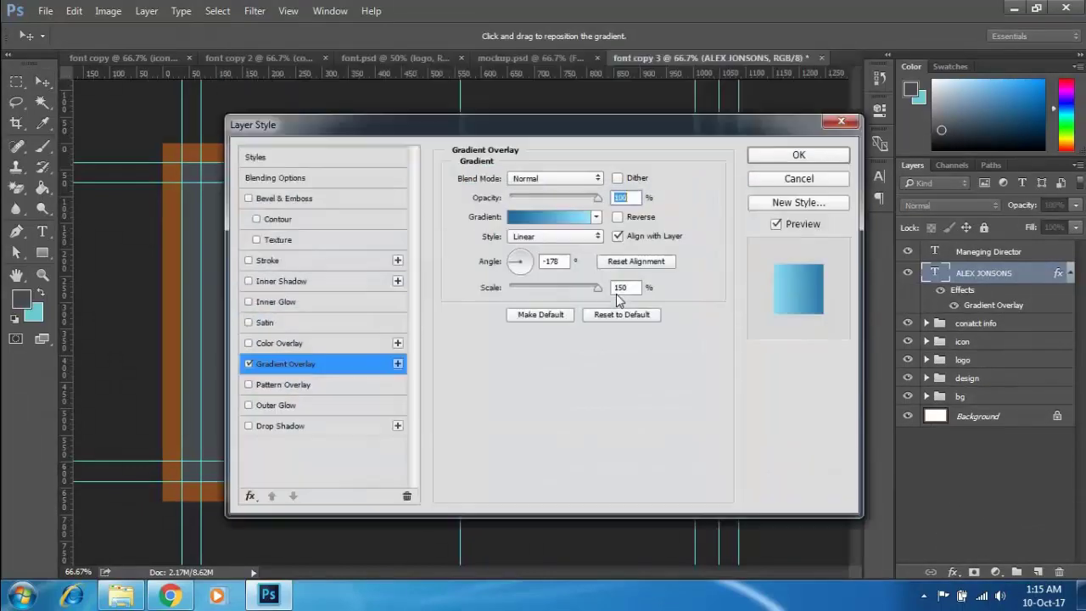
left_click_drag(632, 126, 613, 280)
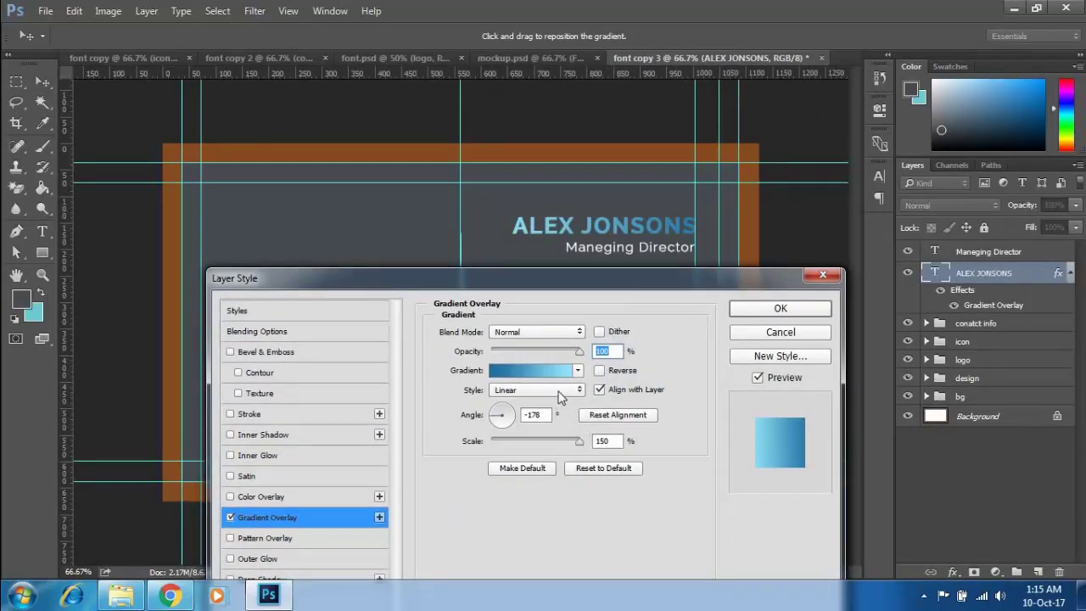
left_click(555, 371)
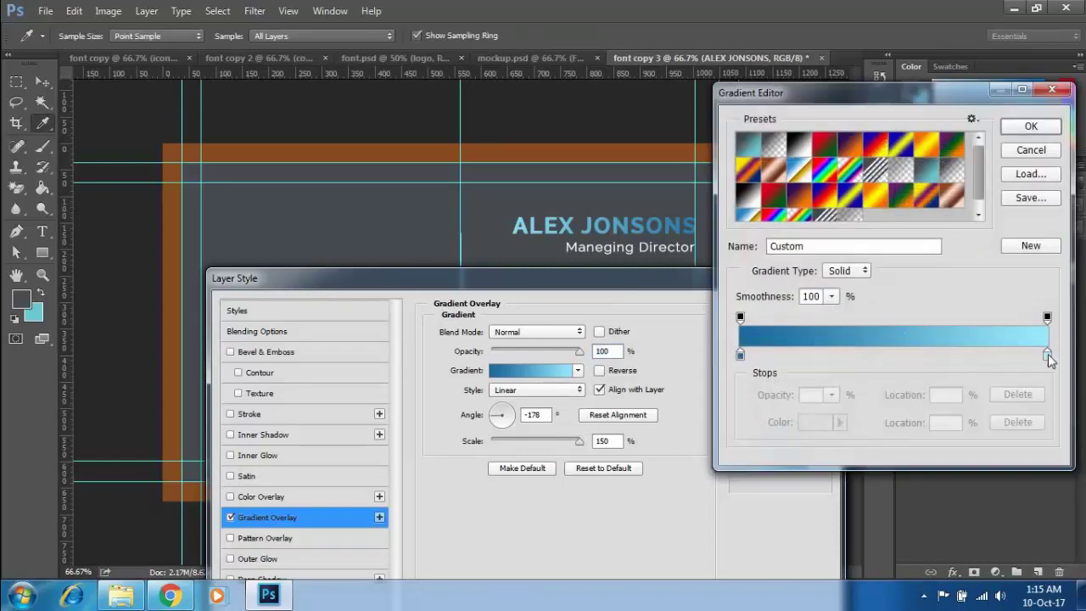
Change the gradient's right-end colour stop to a light cyan.
left_click(1048, 356)
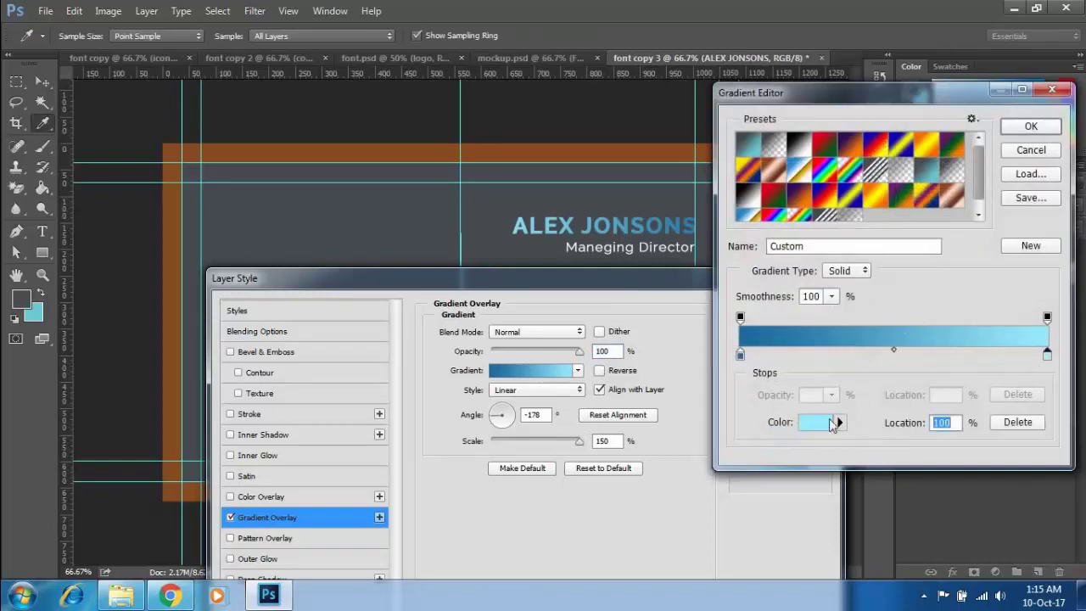
left_click(821, 422)
left_click(744, 175)
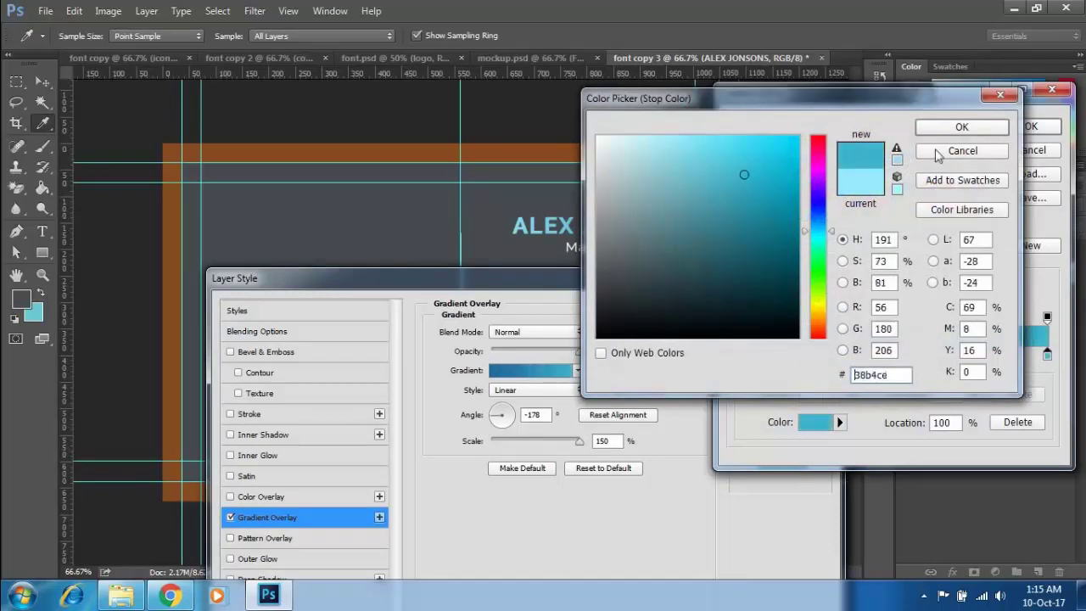
left_click(944, 128)
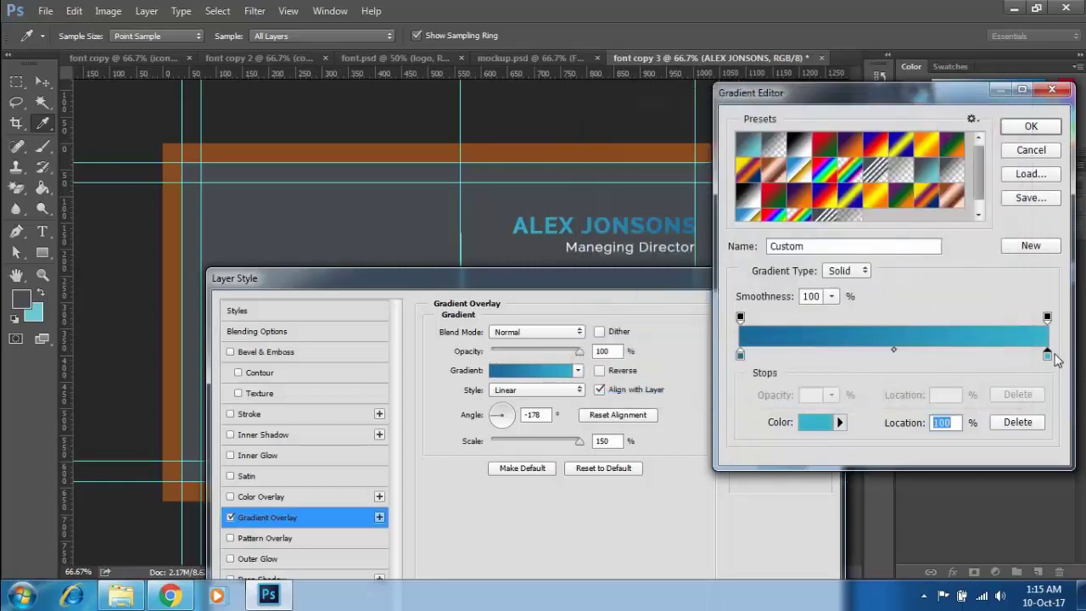
left_click(821, 422)
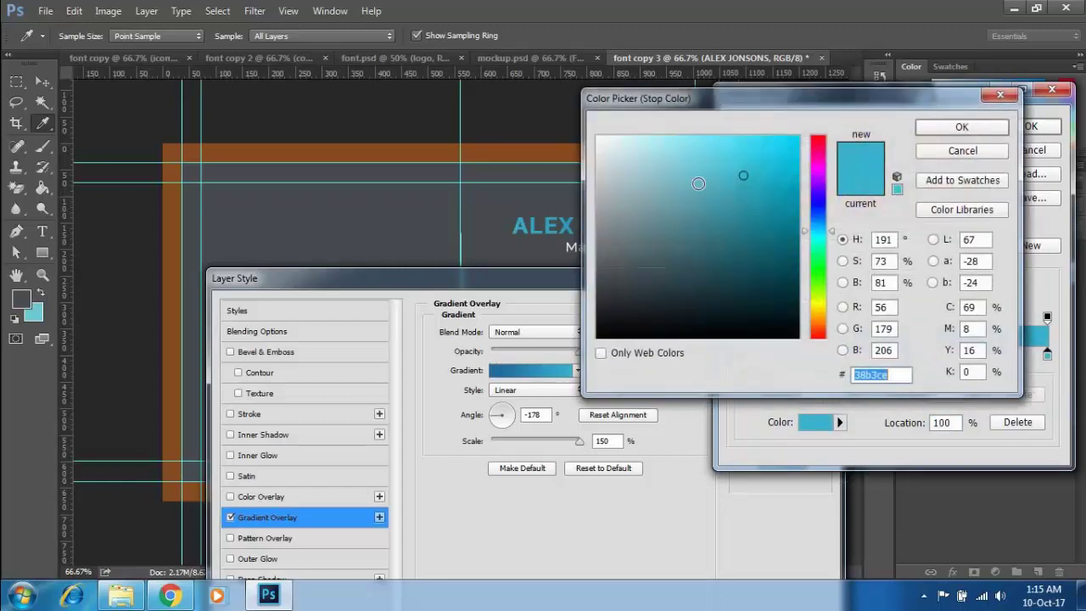
left_click(621, 135)
mouse_move(713, 101)
left_mouse_down()
mouse_move(731, 309)
mouse_move(707, 289)
left_mouse_up()
left_click_drag(750, 324, 751, 307)
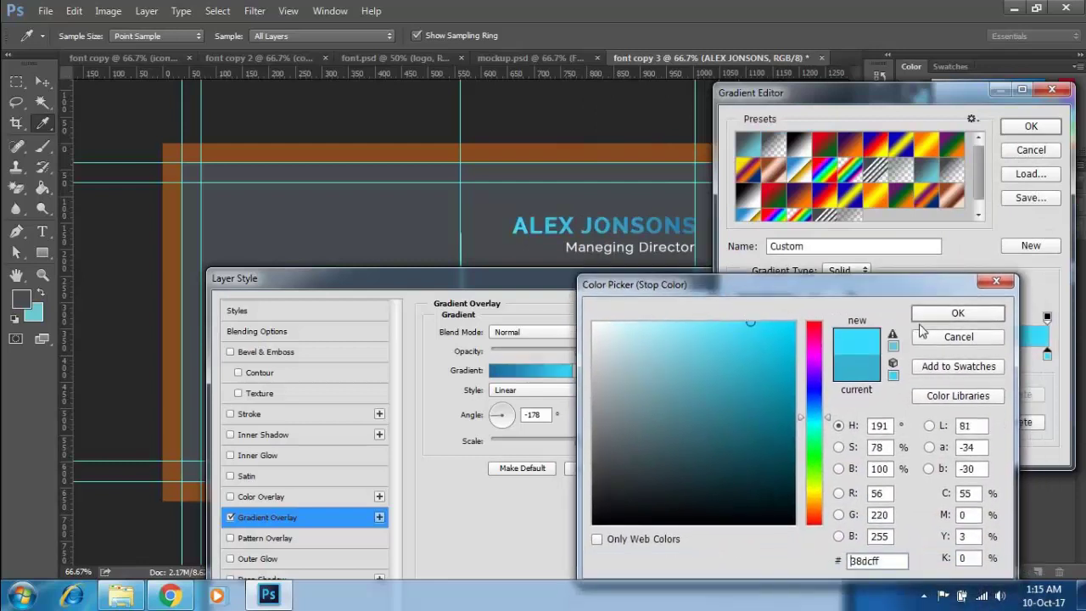
left_click(754, 347)
left_click_drag(717, 345, 705, 322)
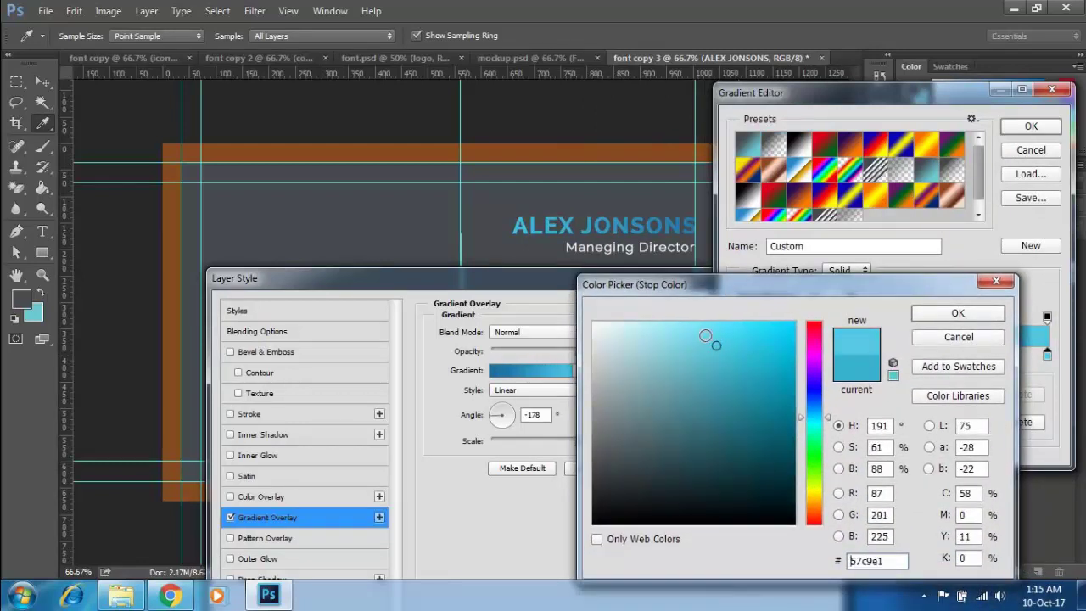
left_click(926, 314)
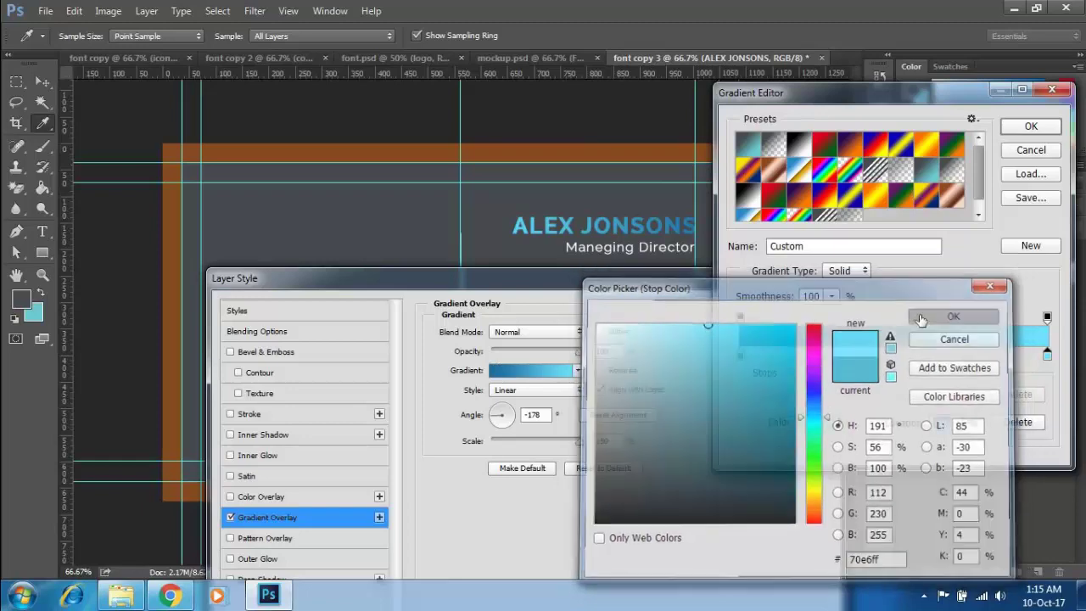
left_click(1031, 126)
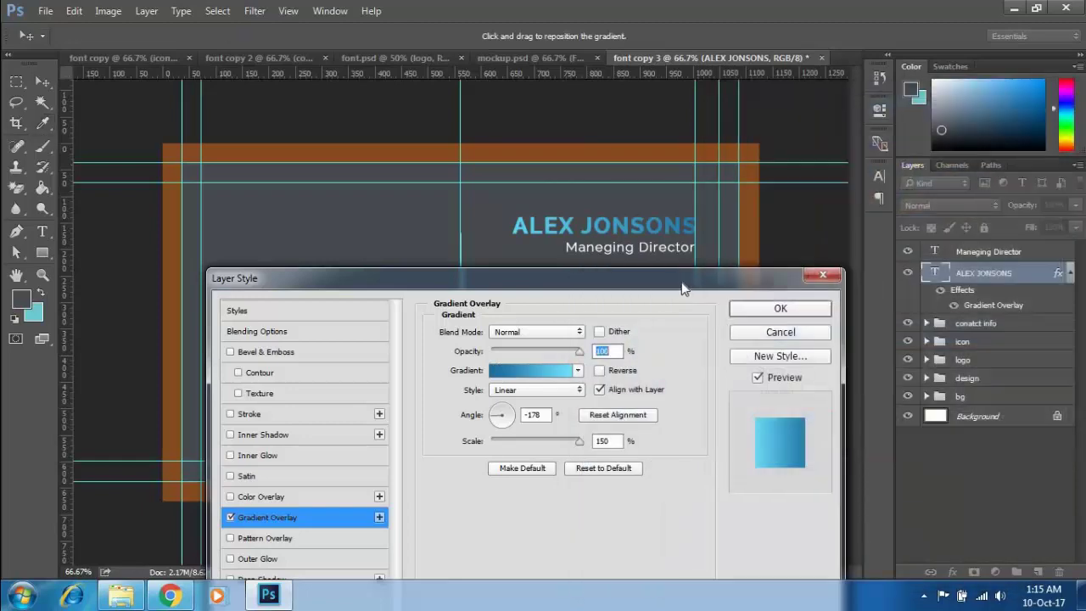
Reverse the gradient, set its angle to about -86°, and apply the overlay.
left_click_drag(675, 284, 682, 281)
left_click(605, 368)
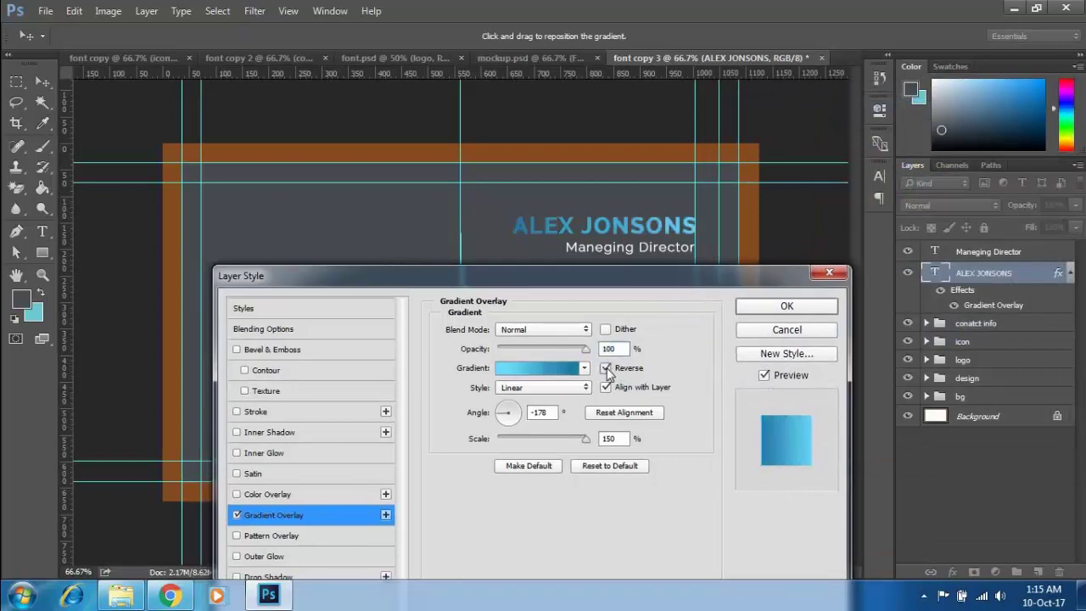
left_click(506, 410)
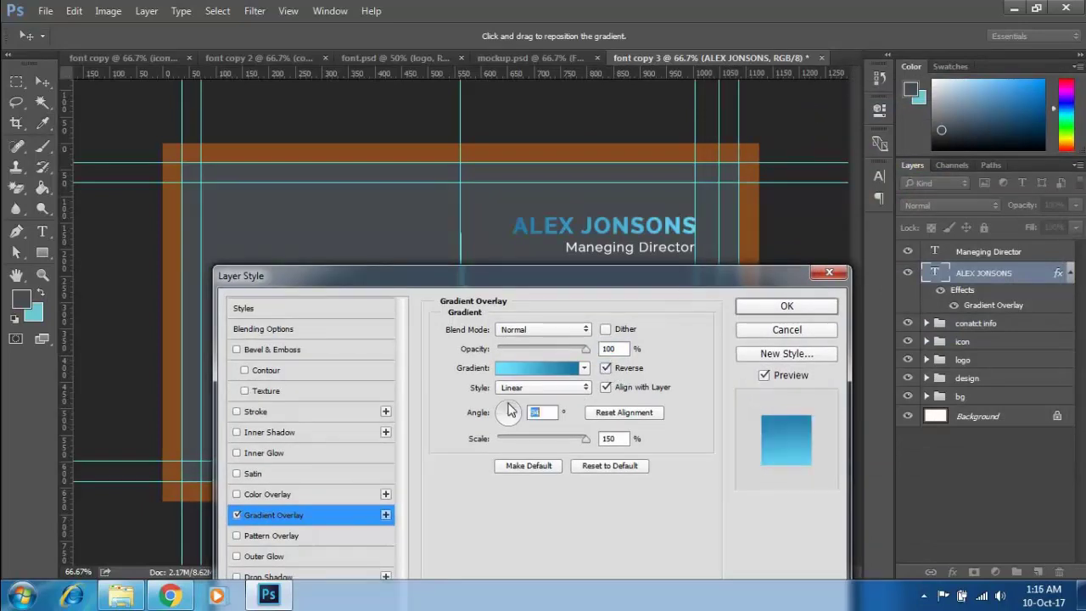
left_click(508, 408)
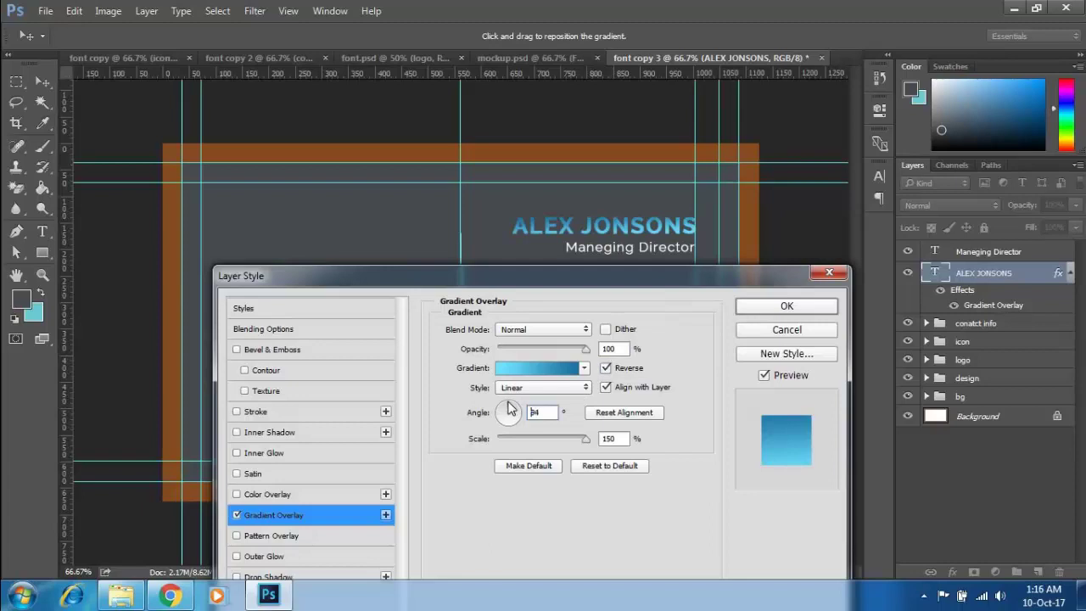
left_click(511, 432)
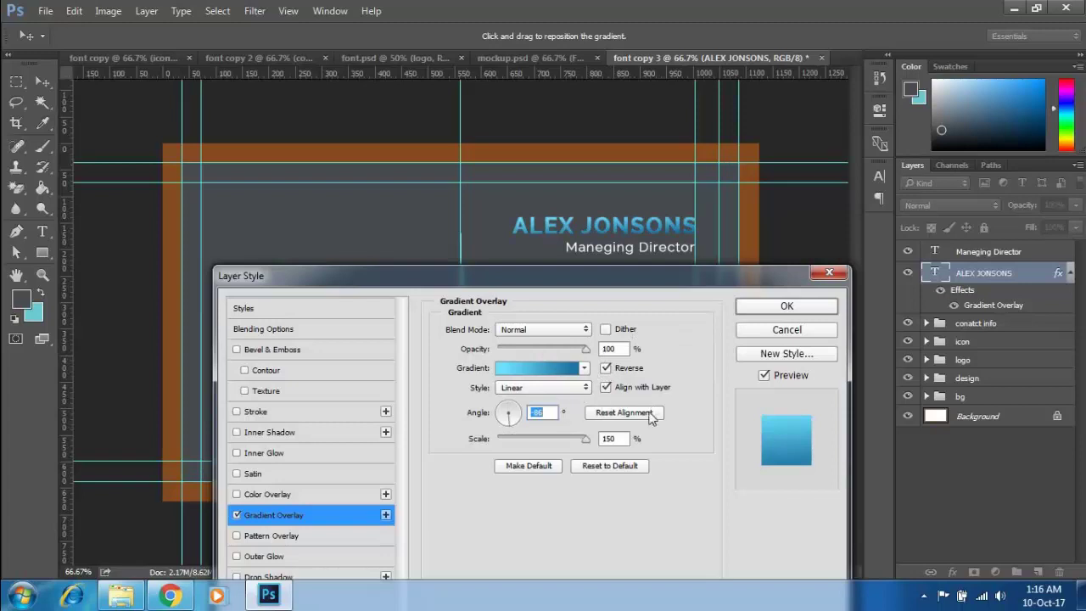
left_click(786, 305)
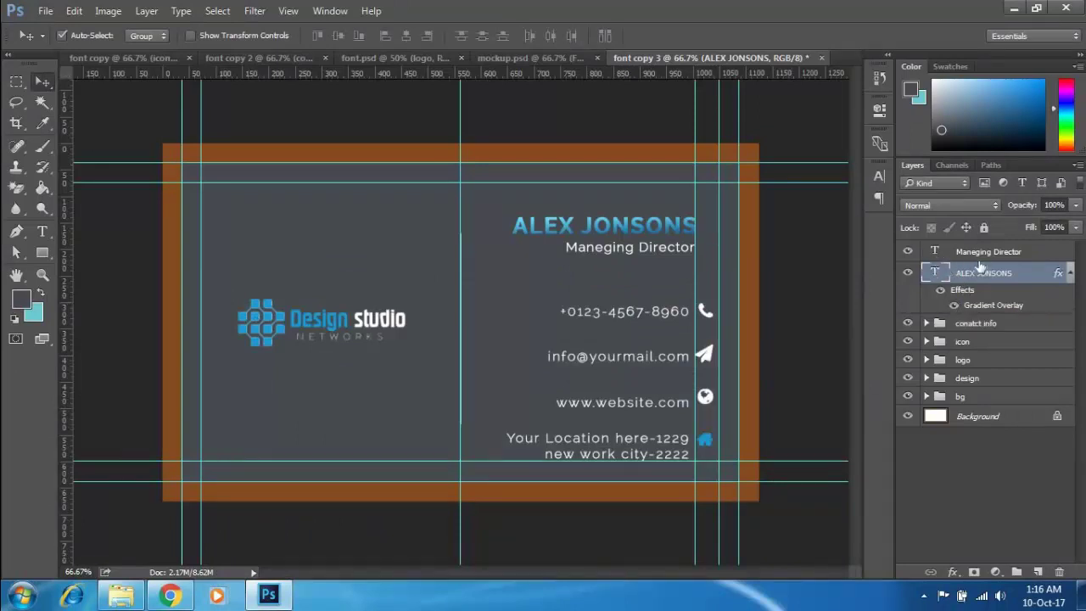
Group the name and title layers as 'name & title' and hide the guides.
key("alt+bracketright")
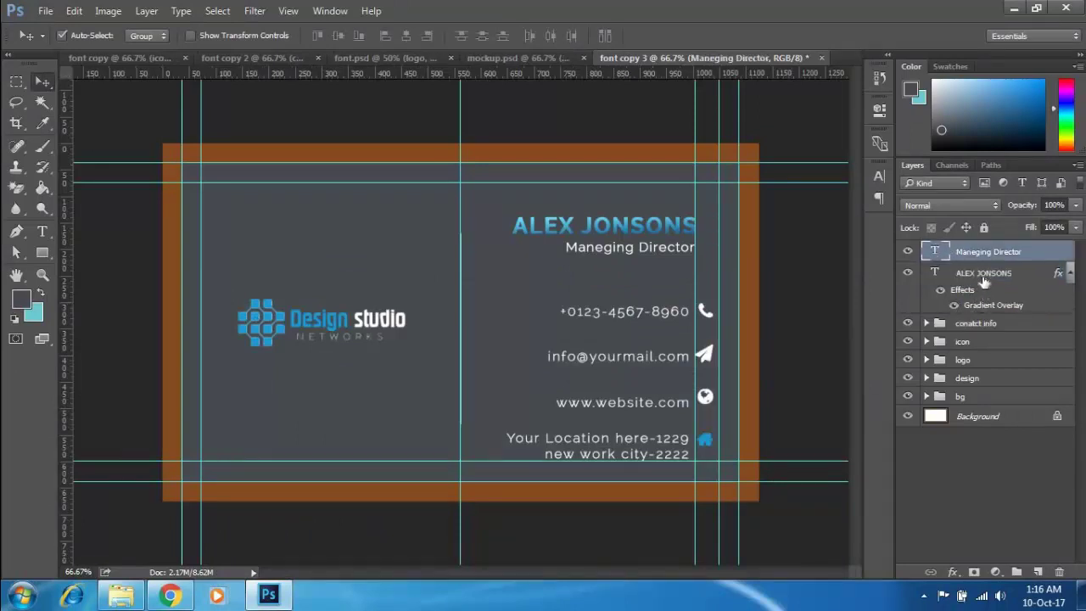
left_click(984, 280, "shift")
key("ctrl+g")
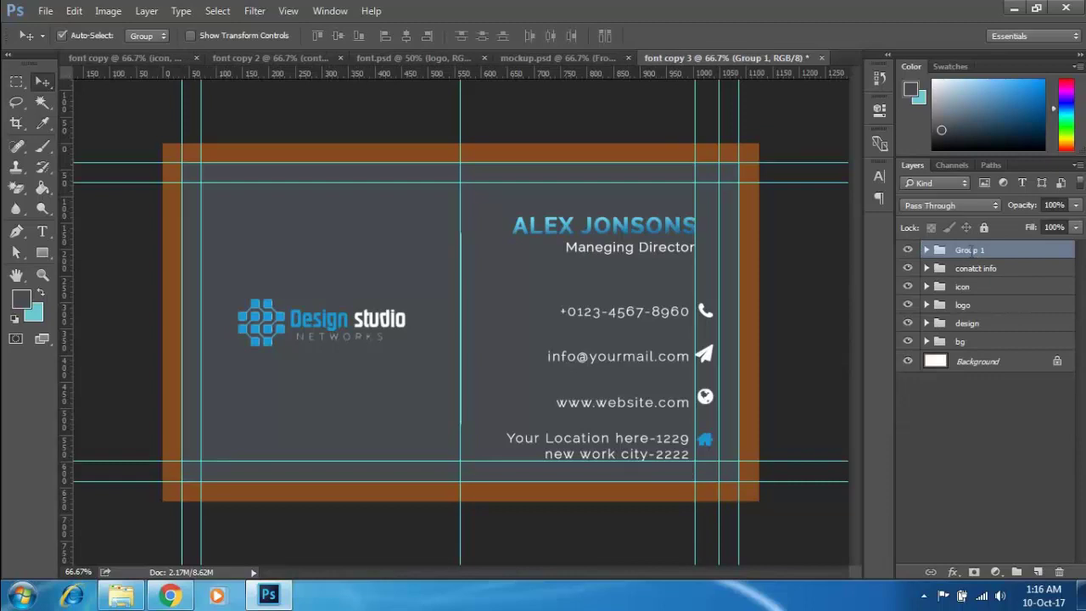
double_click(972, 250)
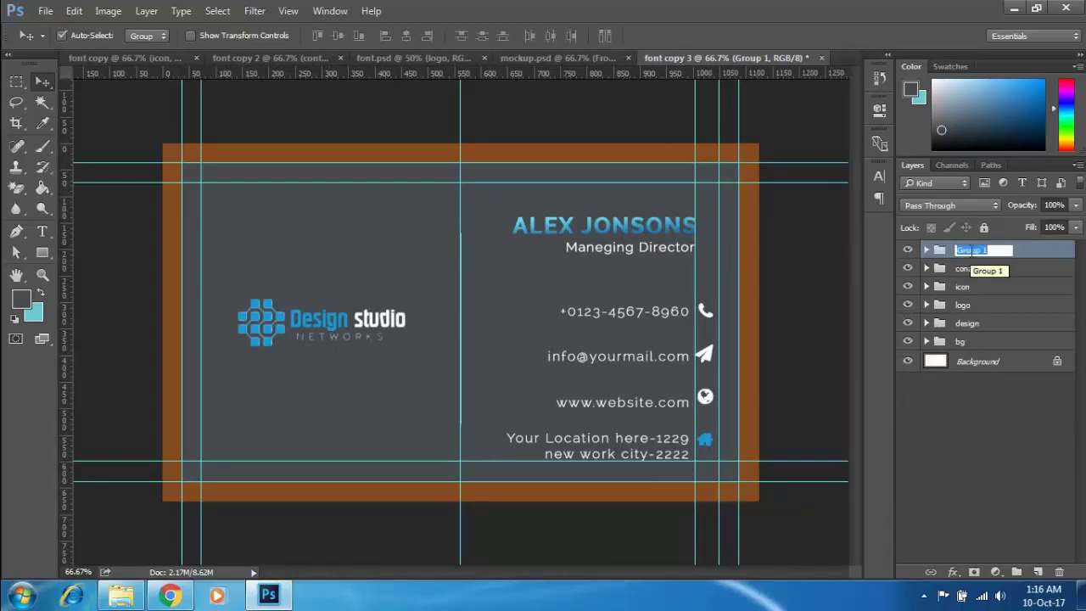
type("name & title")
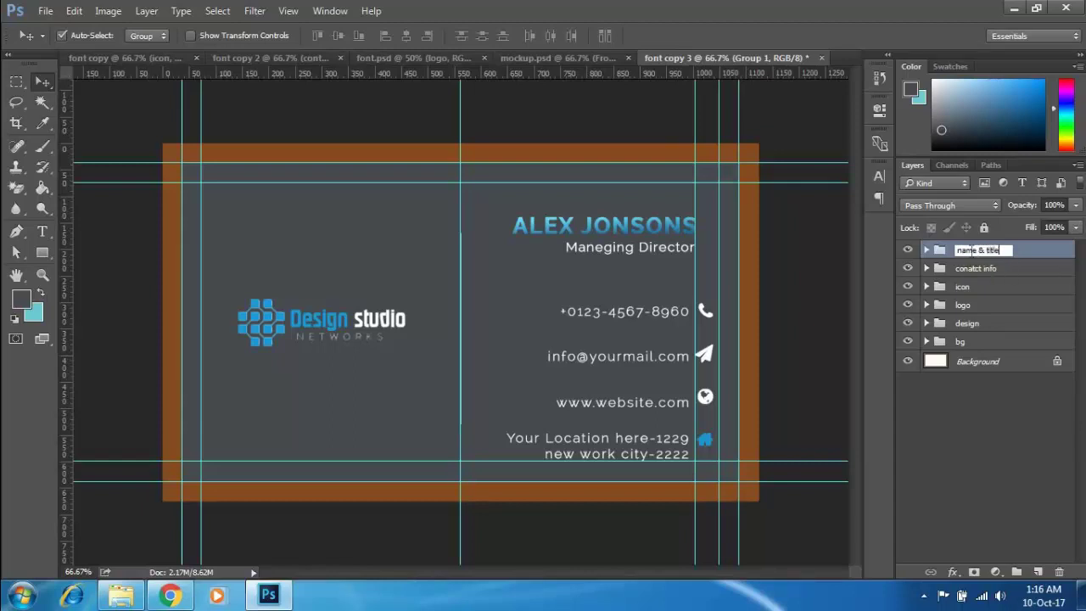
key("Return")
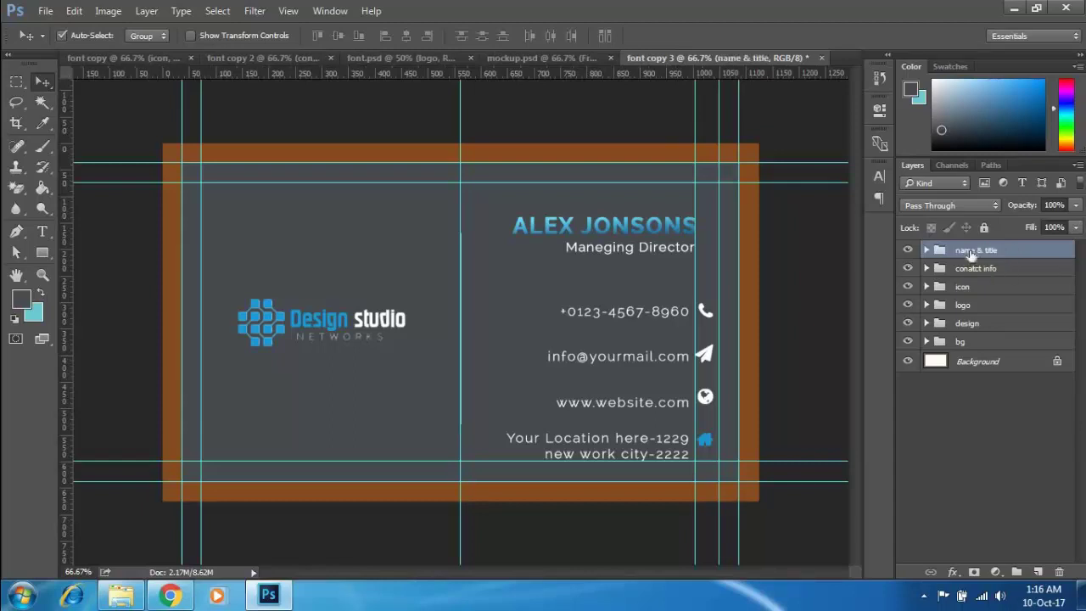
key("ctrl+semicolon")
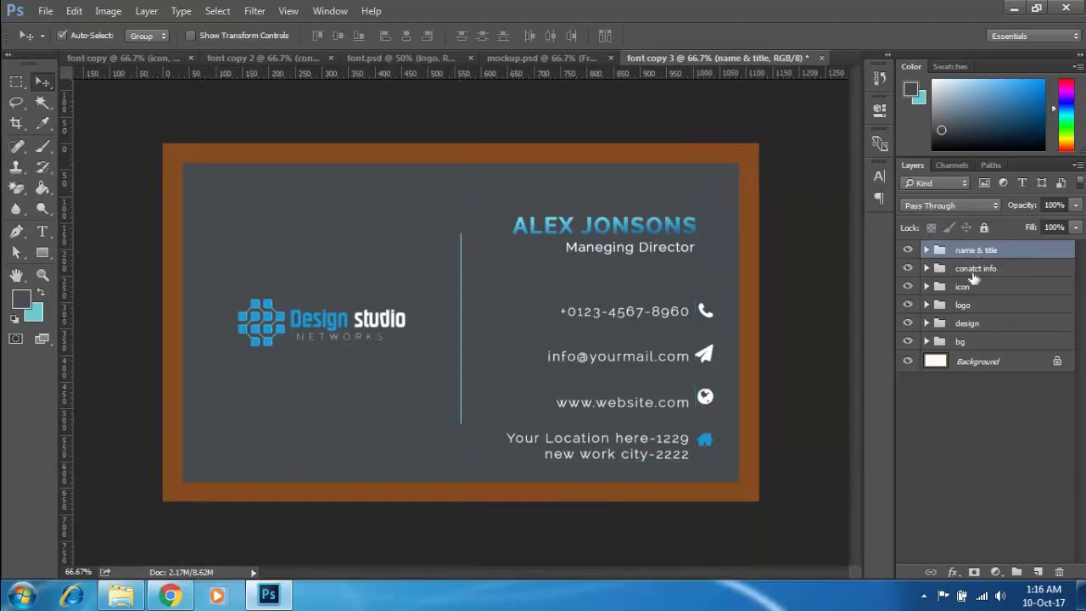
Duplicate the card document as 'back side'.
left_click(103, 11)
left_click(140, 223)
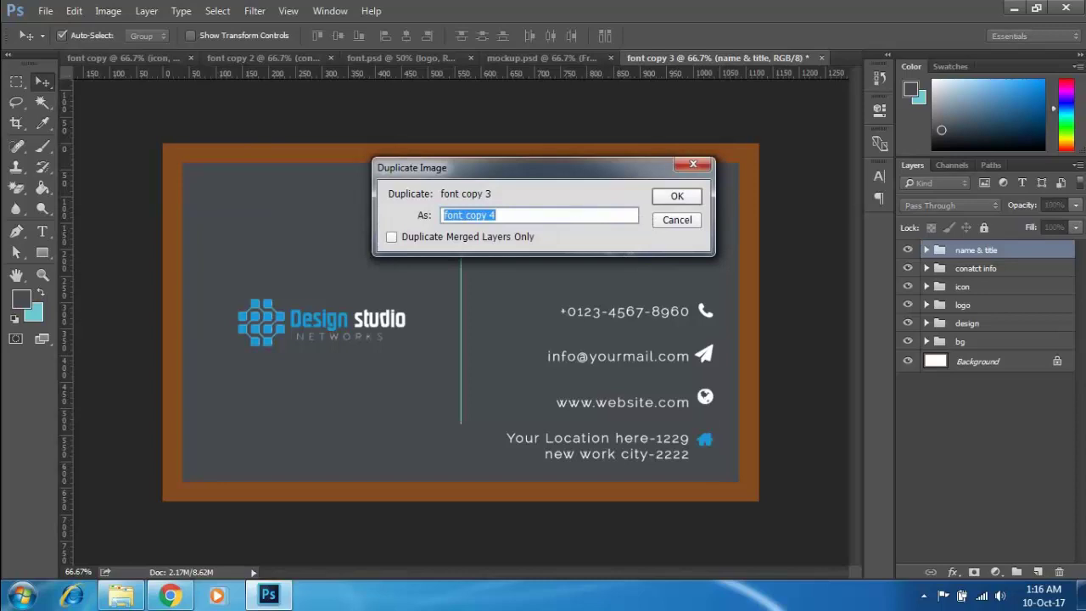
type("back side")
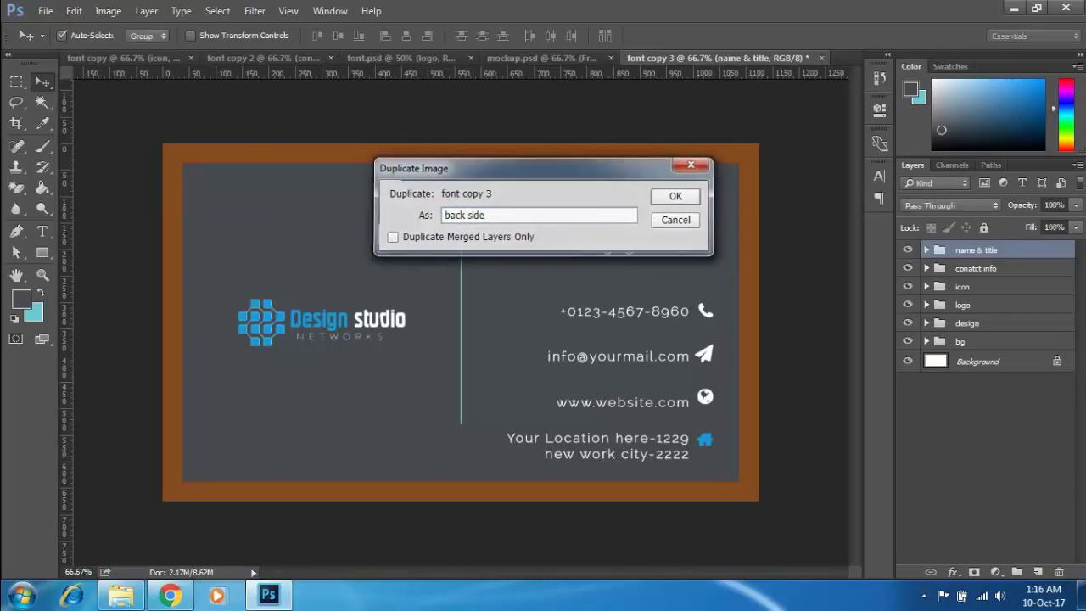
key("Return")
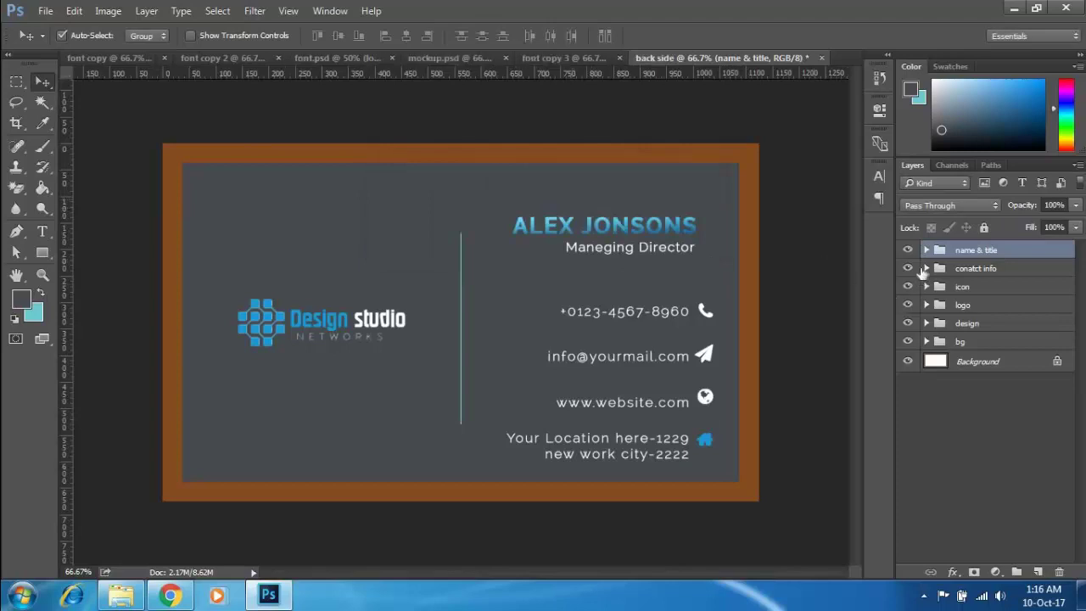
left_click(907, 249)
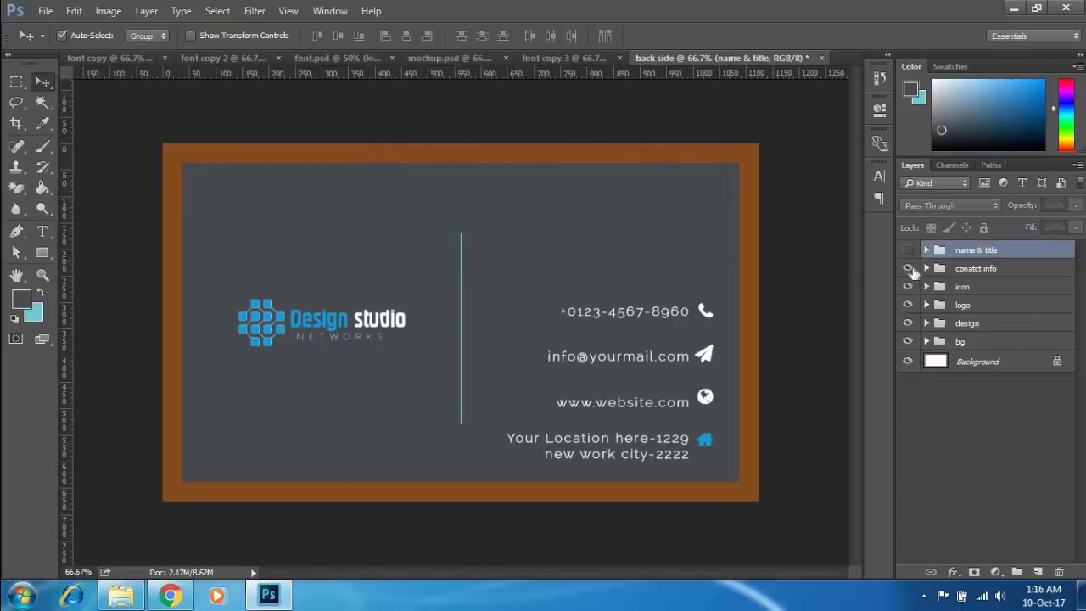
left_click(908, 286)
left_click(908, 305)
left_click(908, 323)
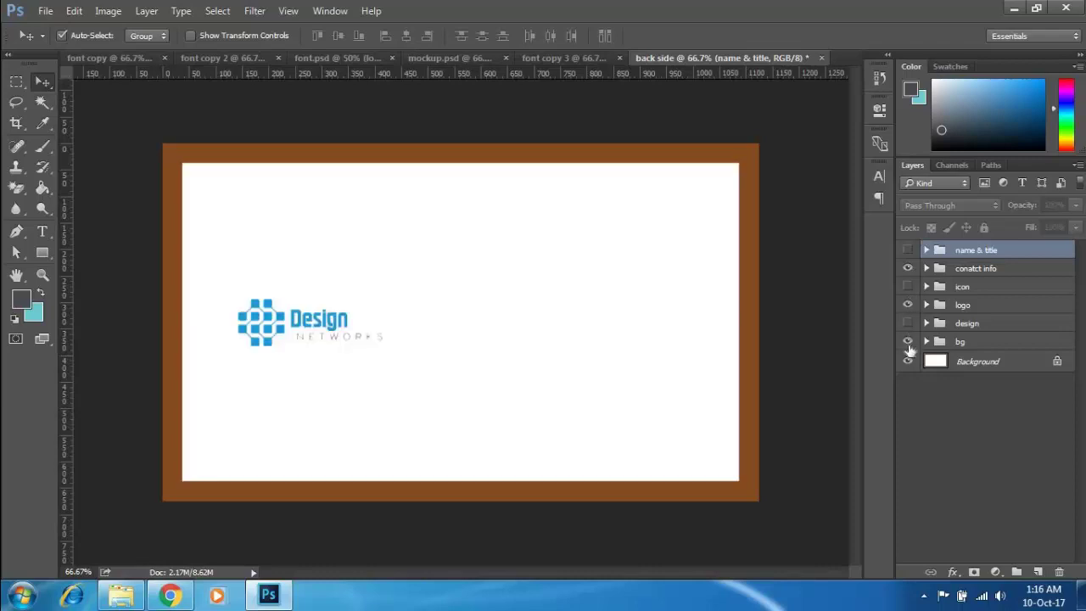
left_click(907, 323)
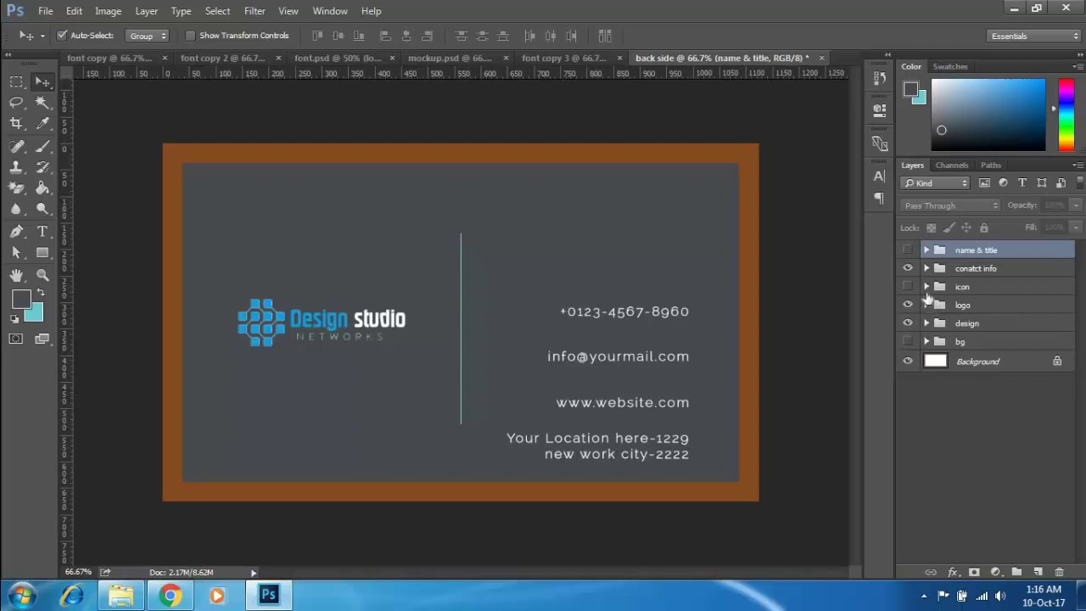
left_click(927, 268)
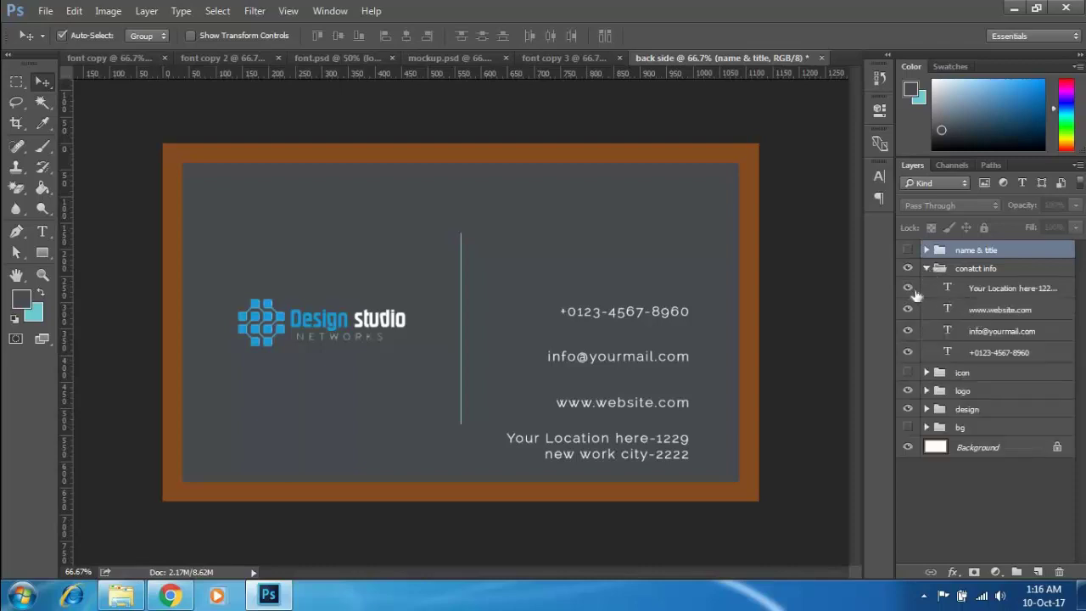
left_click(908, 289)
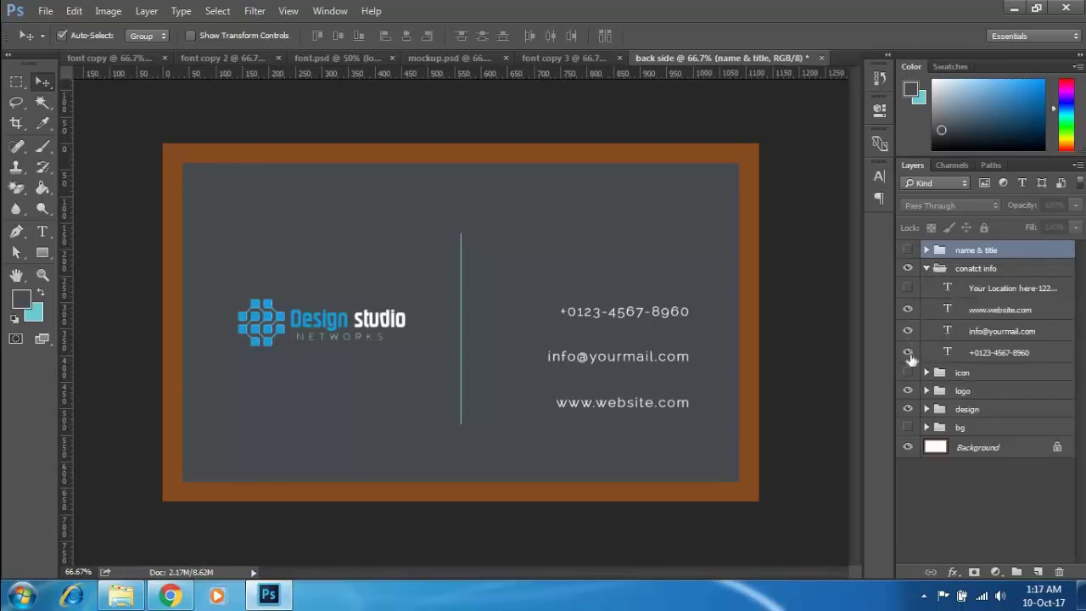
left_click(908, 352)
left_click(908, 331)
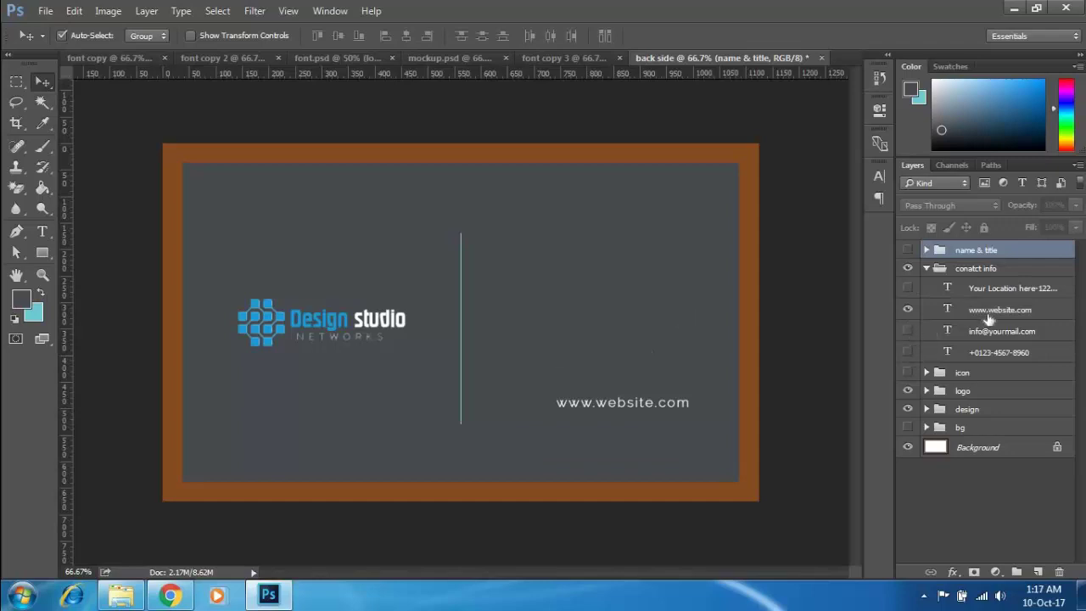
left_click(988, 313)
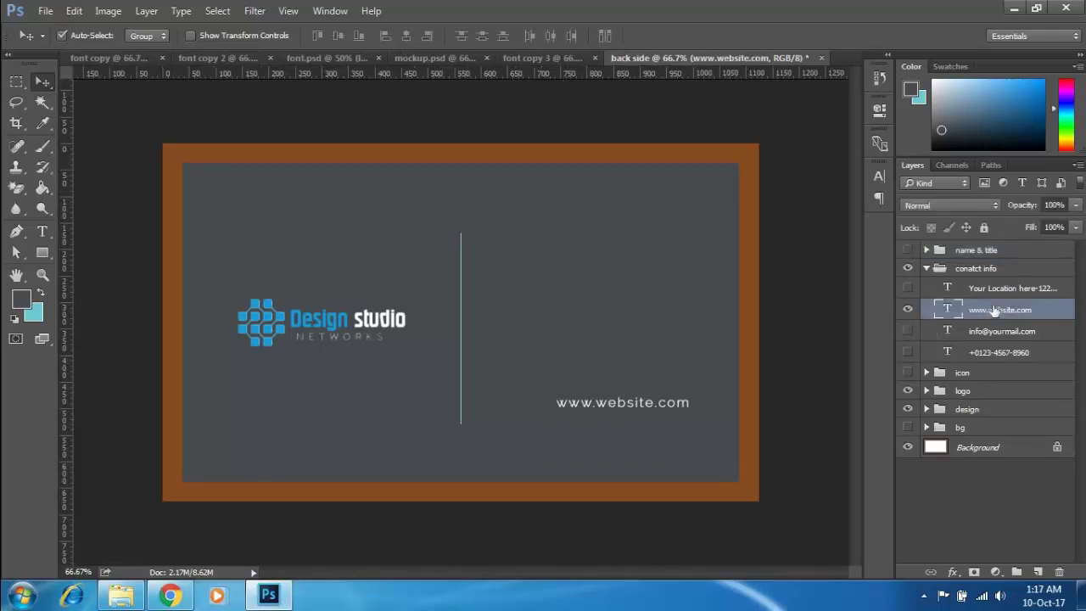
key("ctrl+semicolon")
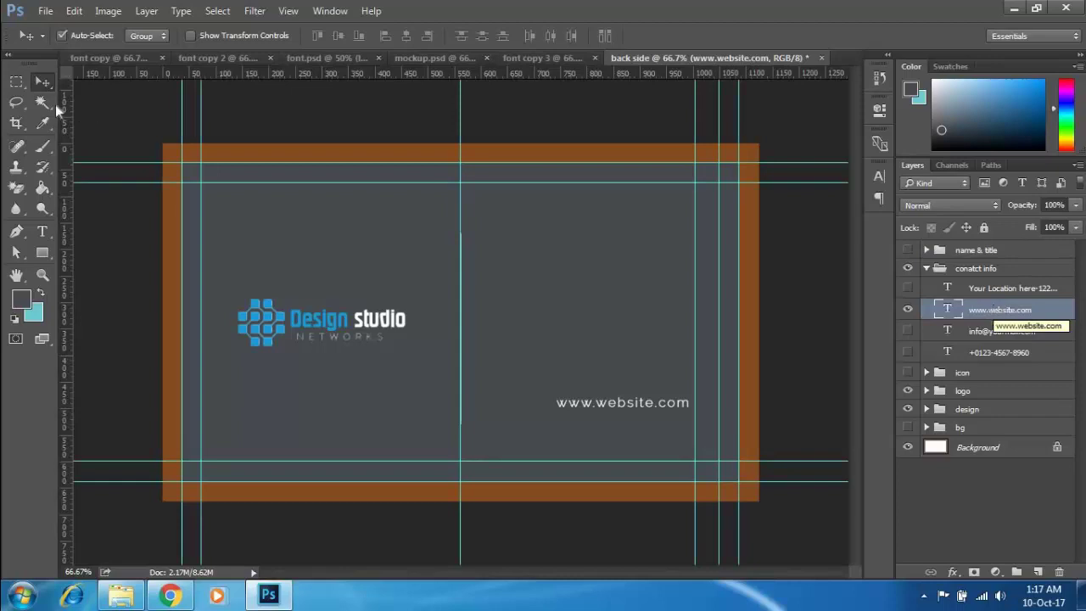
left_click(16, 82)
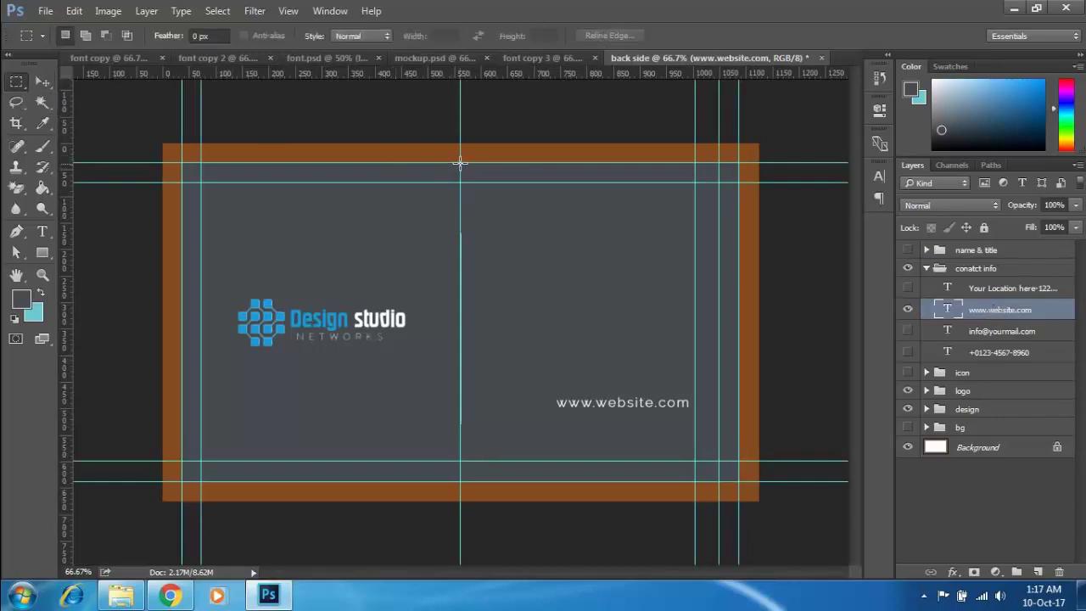
left_click_drag(460, 163, 181, 489)
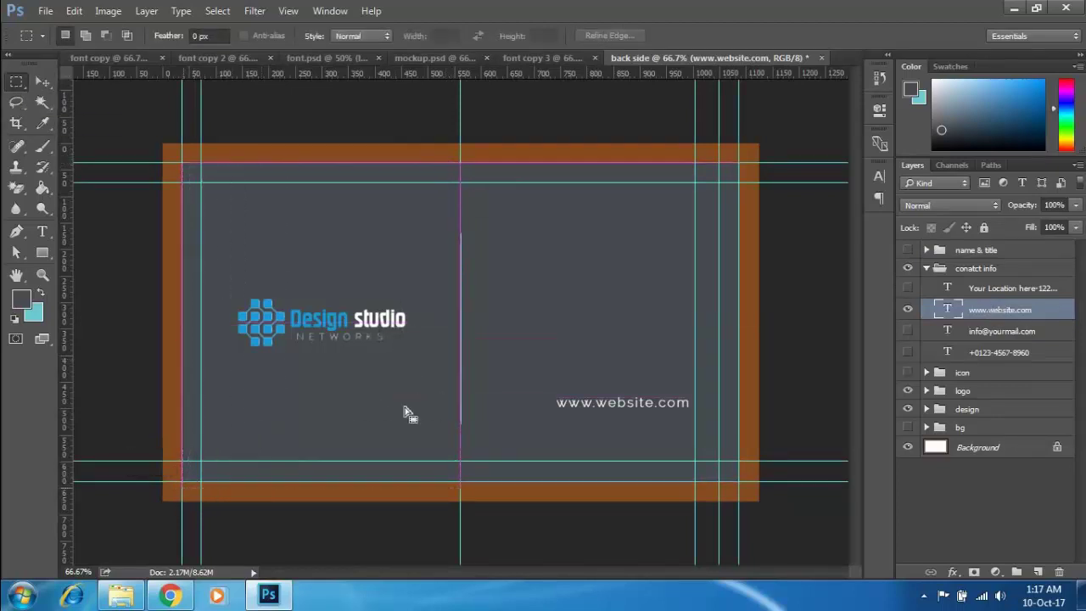
left_click(44, 81)
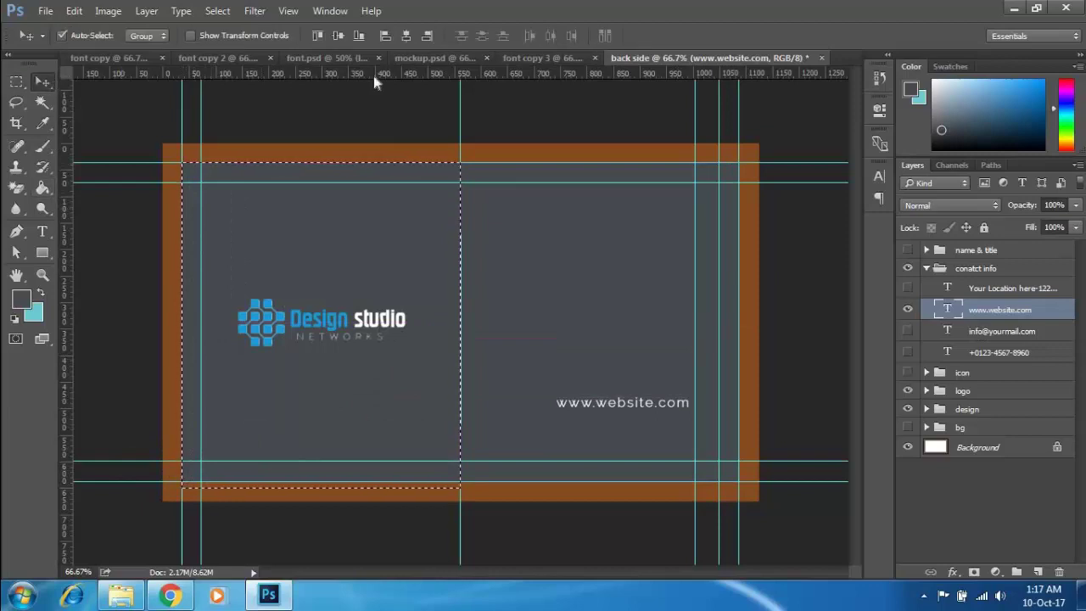
left_click(406, 39)
left_click(333, 39)
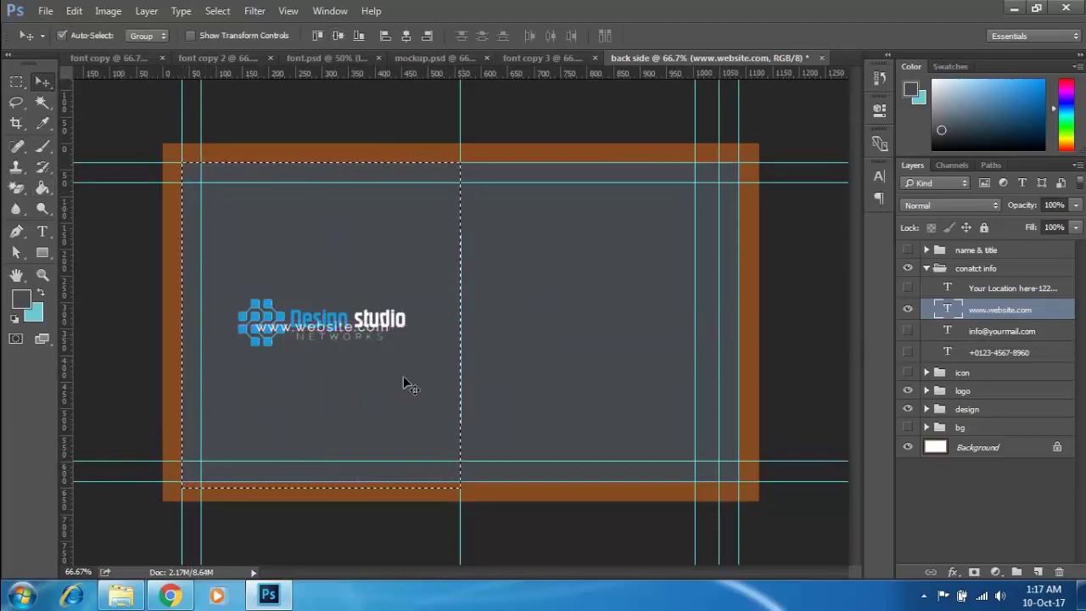
Delete the three hidden address, phone and email text layers.
left_click(16, 81)
mouse_move(402, 417)
left_mouse_down()
mouse_move(644, 398)
mouse_move(804, 418)
left_mouse_up()
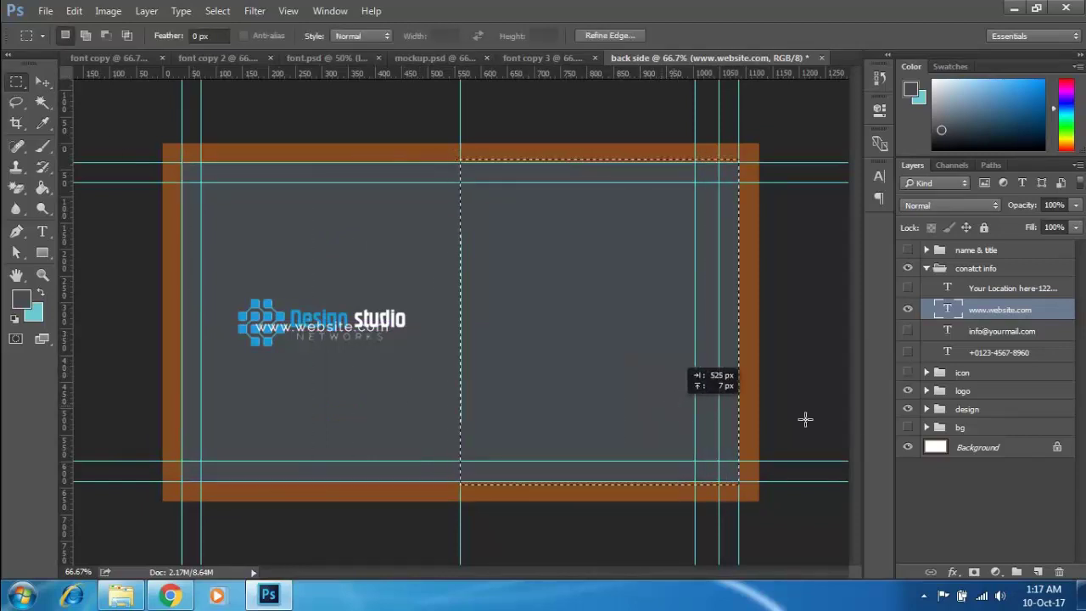
left_click(961, 298)
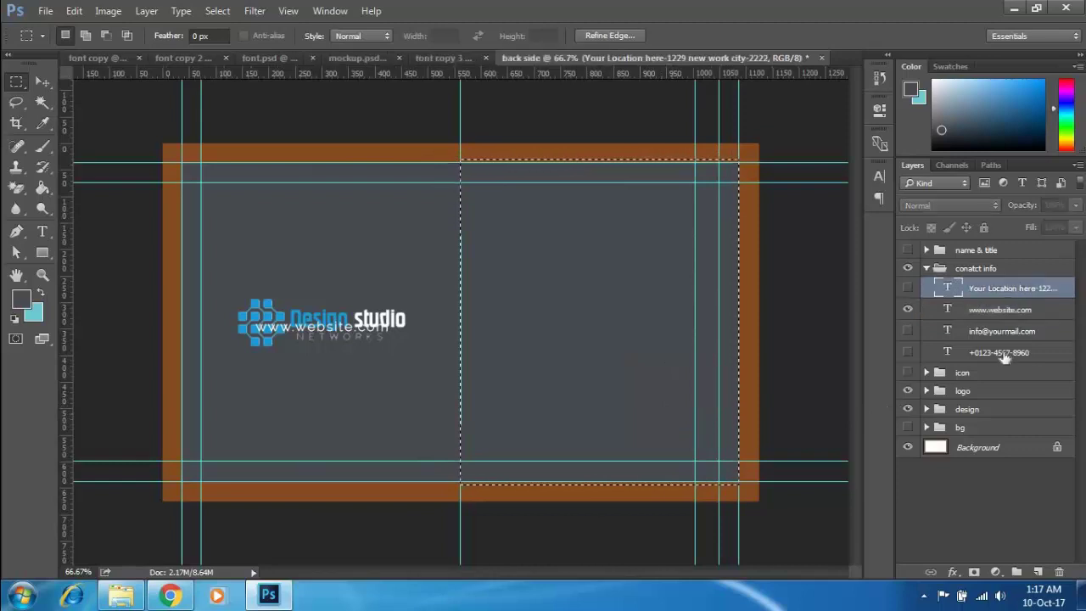
left_click(1003, 355, "shift")
left_click(1010, 318, "ctrl")
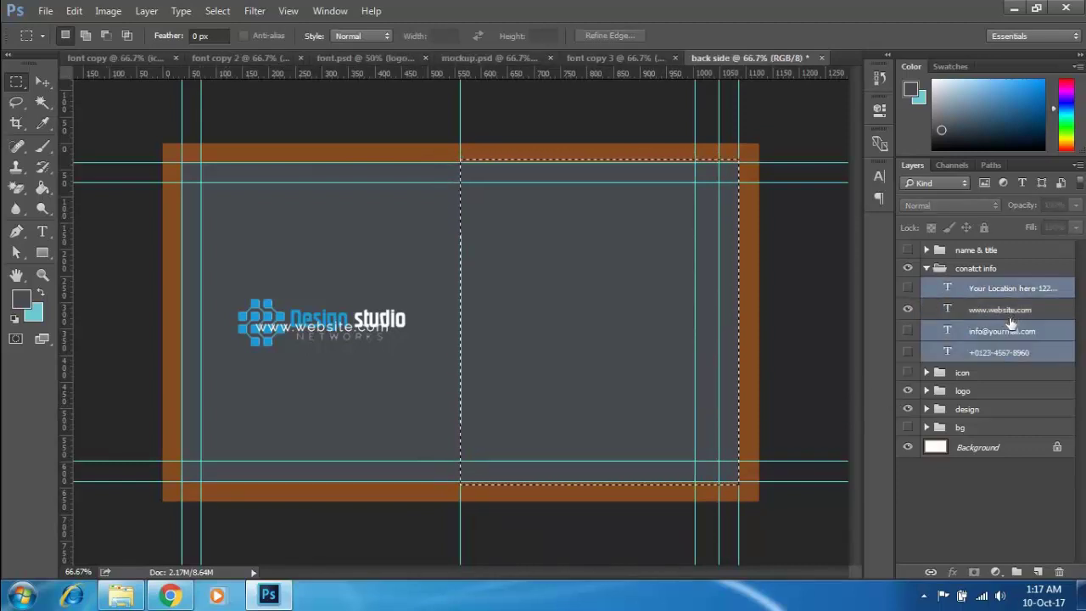
key("ctrl+d")
key("Delete")
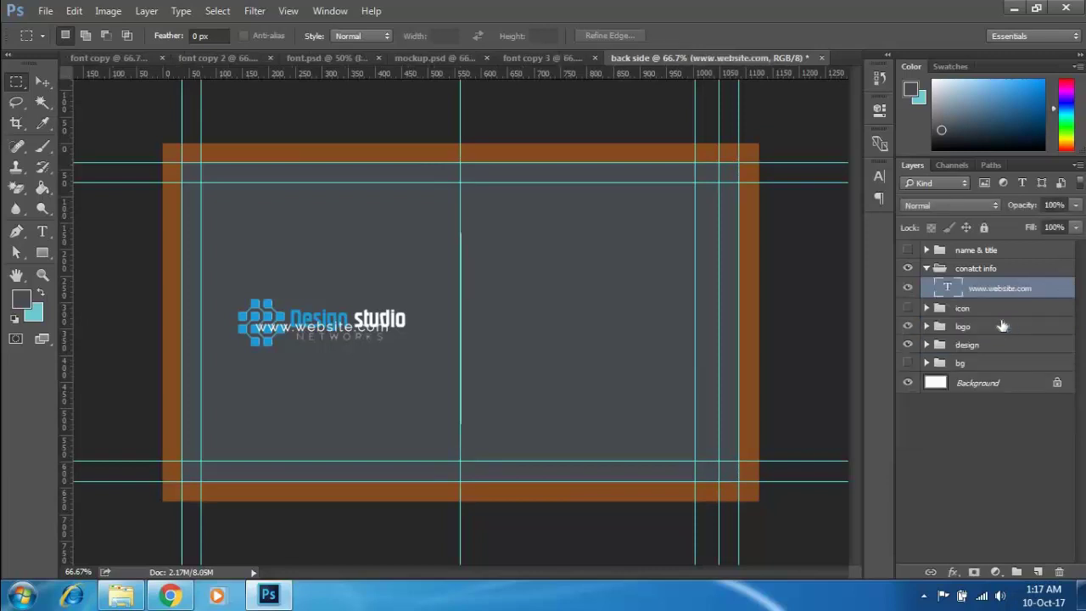
Delete the hidden name & title, icon and bg groups.
left_click(926, 268)
left_click(972, 250)
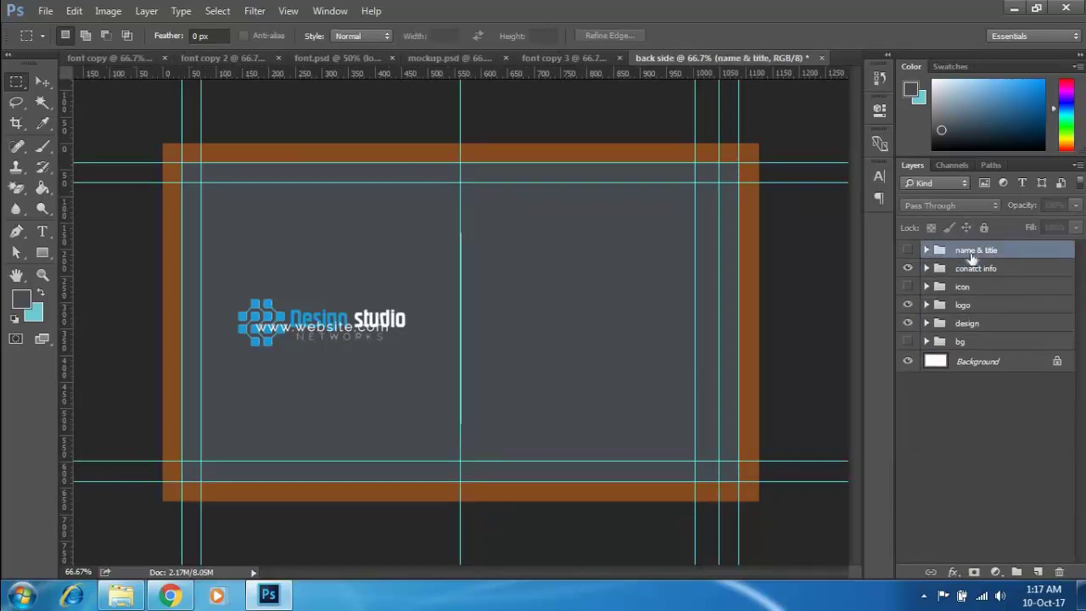
key("Delete")
left_click(972, 270)
key("Delete")
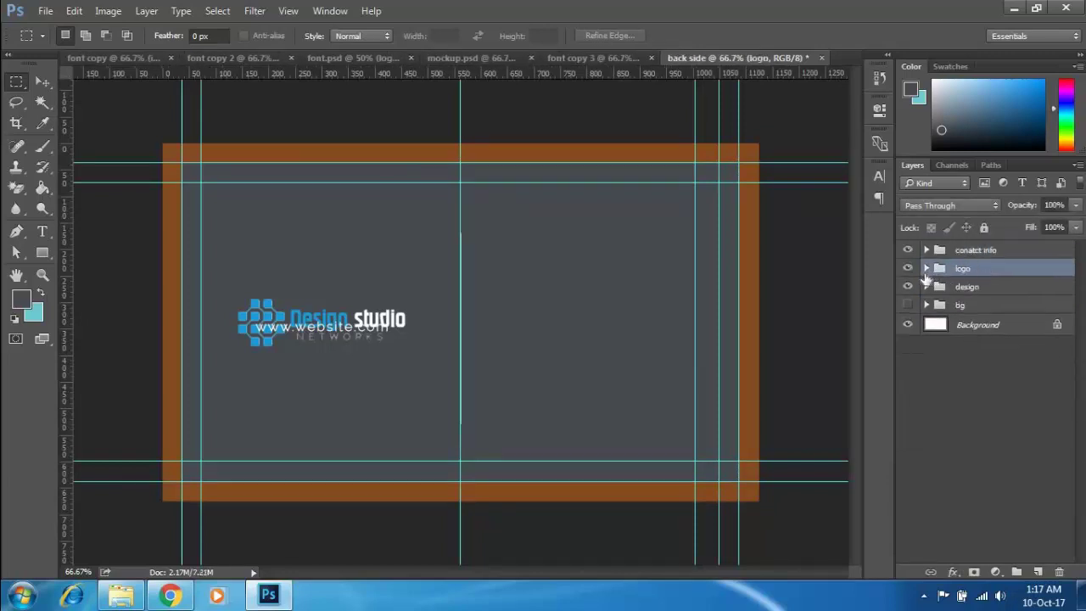
left_click(969, 303)
key("Delete")
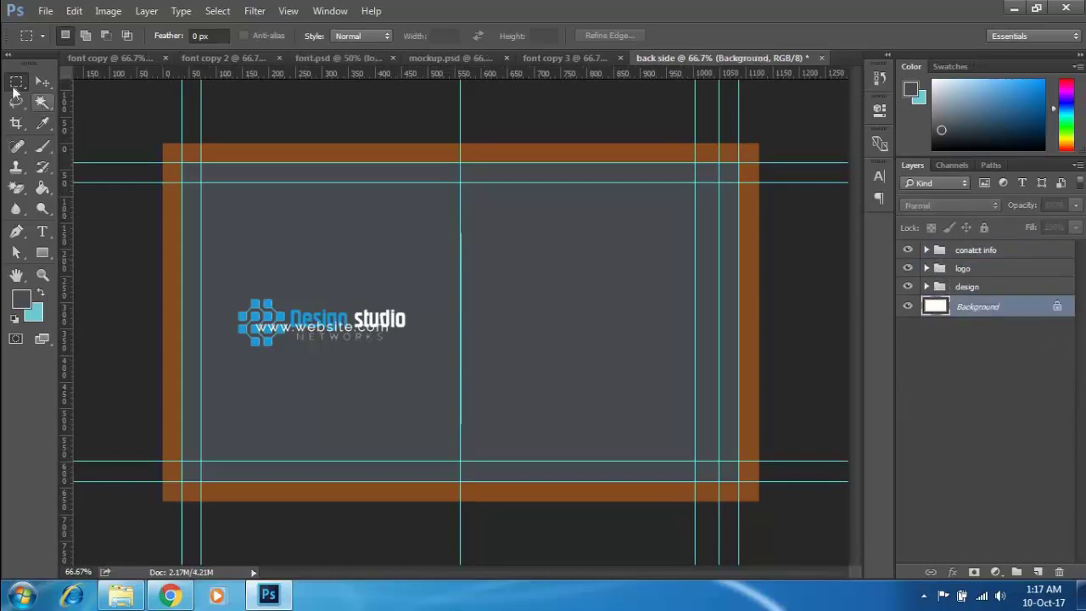
Centre the logo group horizontally in the card's right half and hide the guides.
left_click_drag(737, 162, 460, 482)
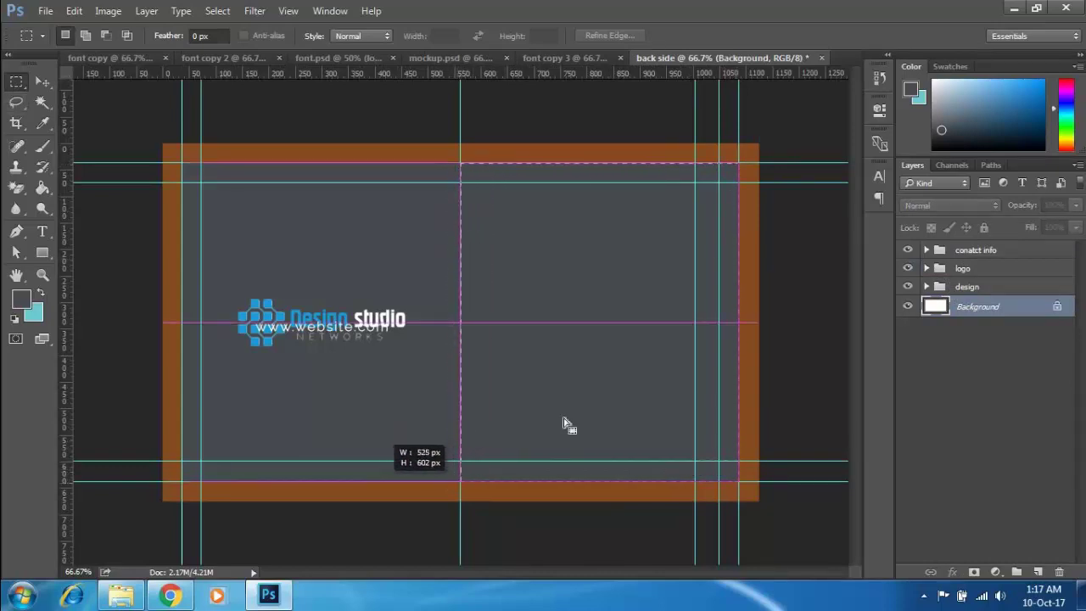
left_click(933, 269)
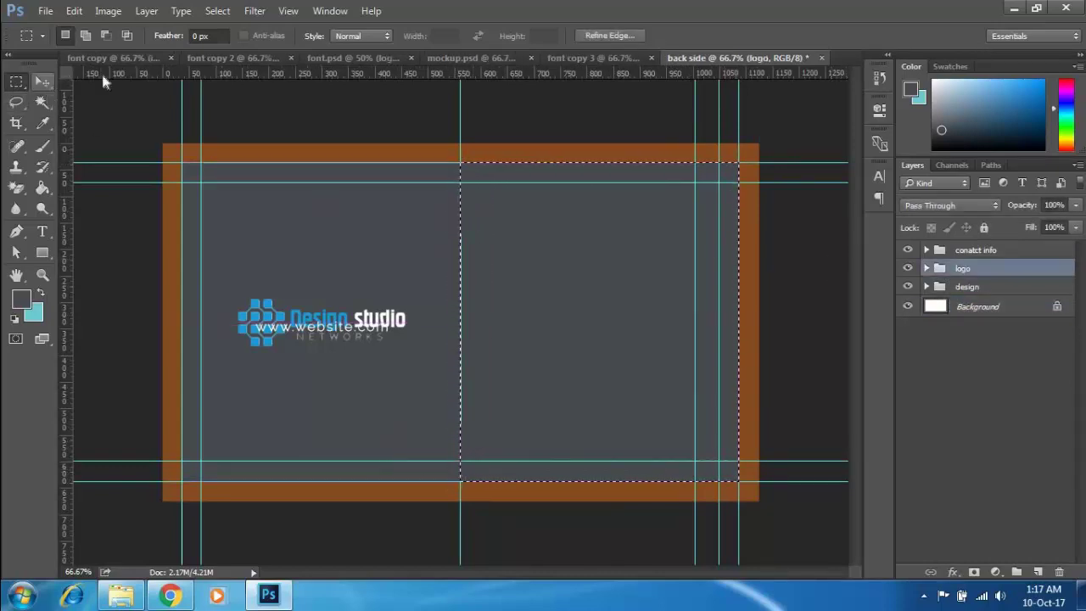
key("v")
left_click(339, 36)
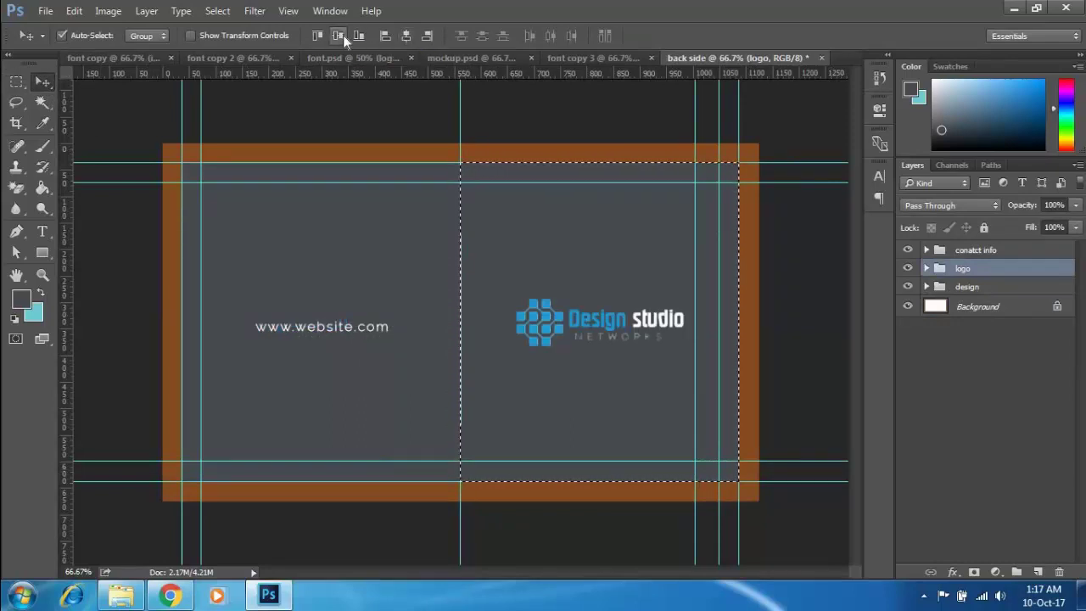
key("ctrl+d")
key("ctrl+semicolon")
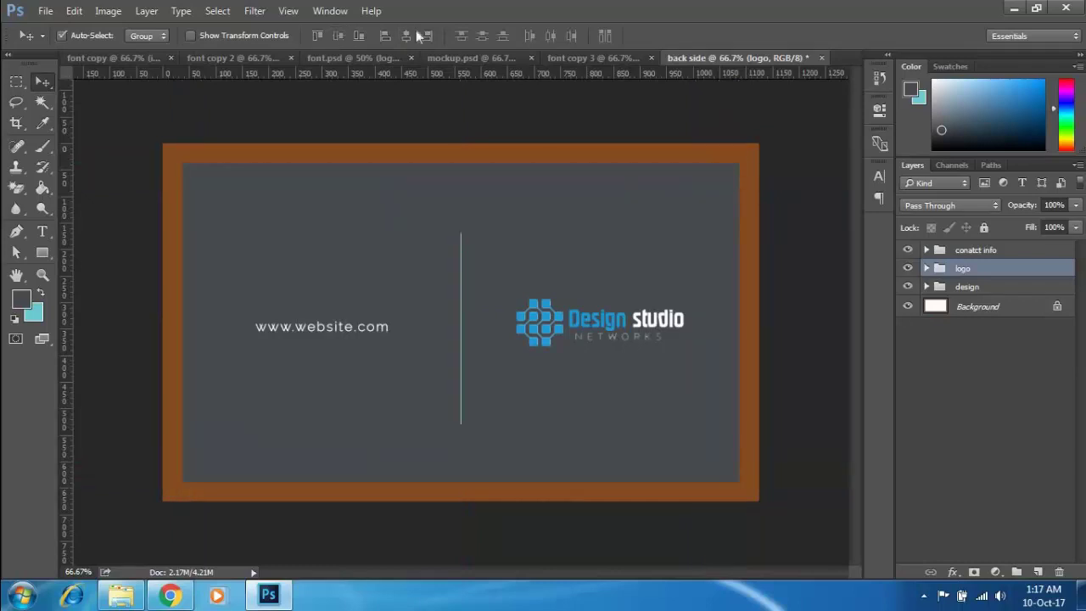
Open B-mockup.psd from the b-card3 folder in File Explorer.
left_click(577, 52)
left_click(737, 59)
left_click(645, 58)
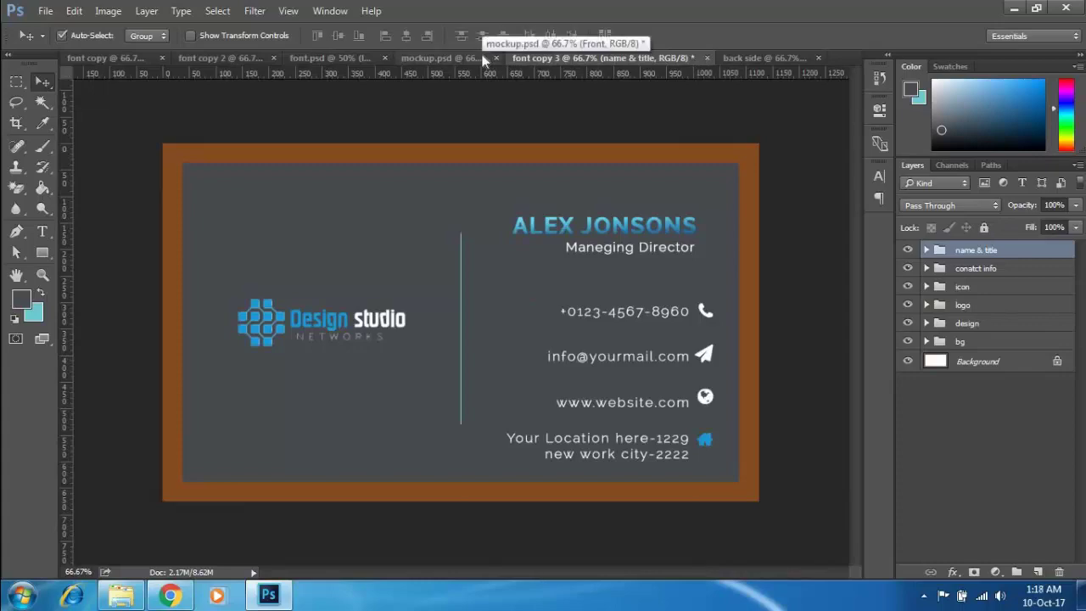
left_click(121, 595)
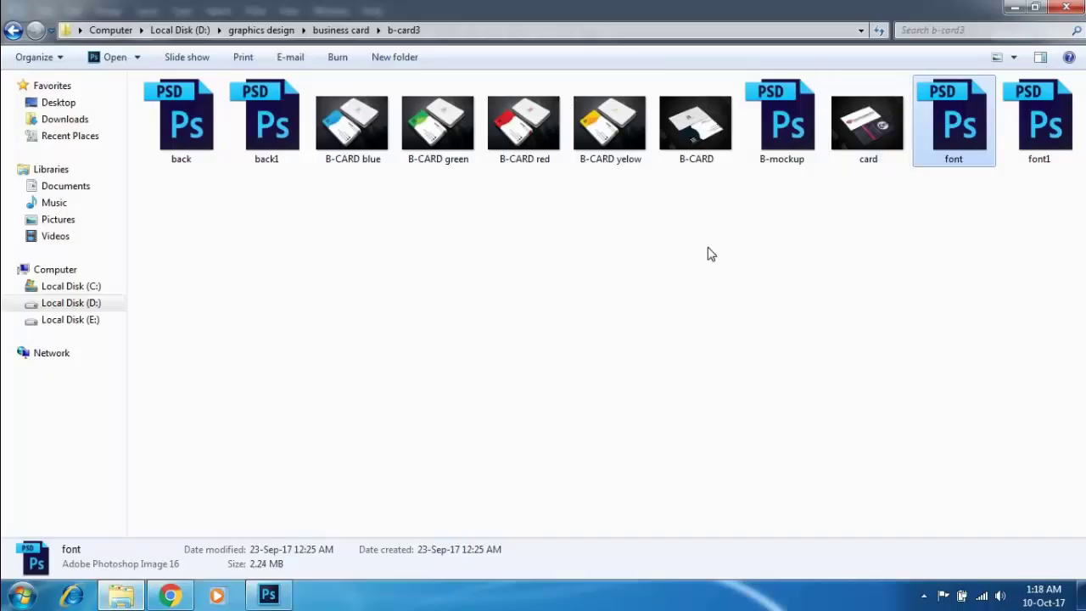
double_click(776, 144)
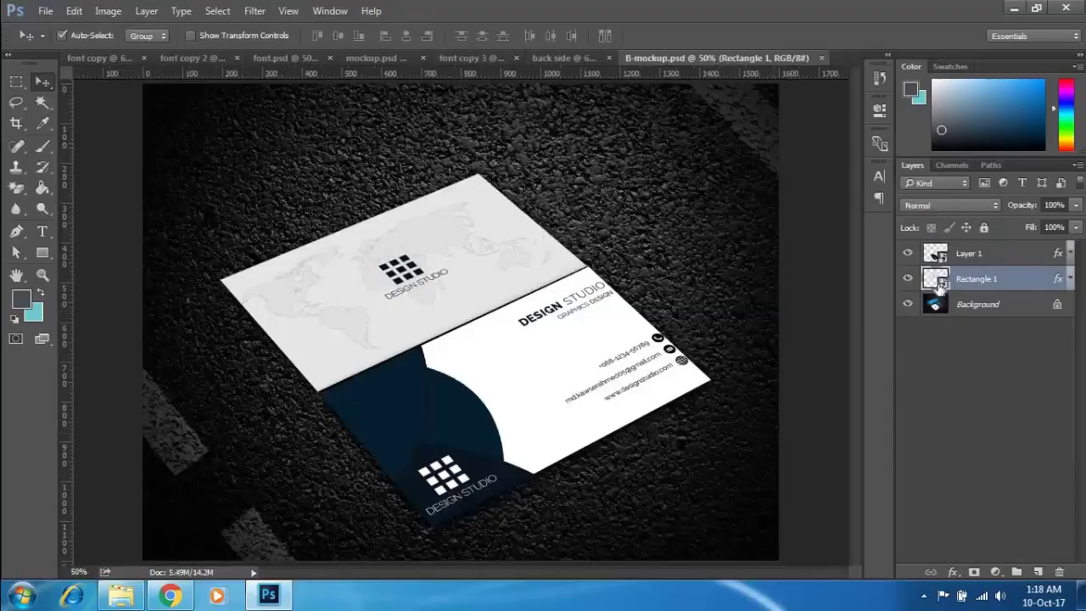
Open the lower card's smart object and hide its old design layers.
double_click(937, 254)
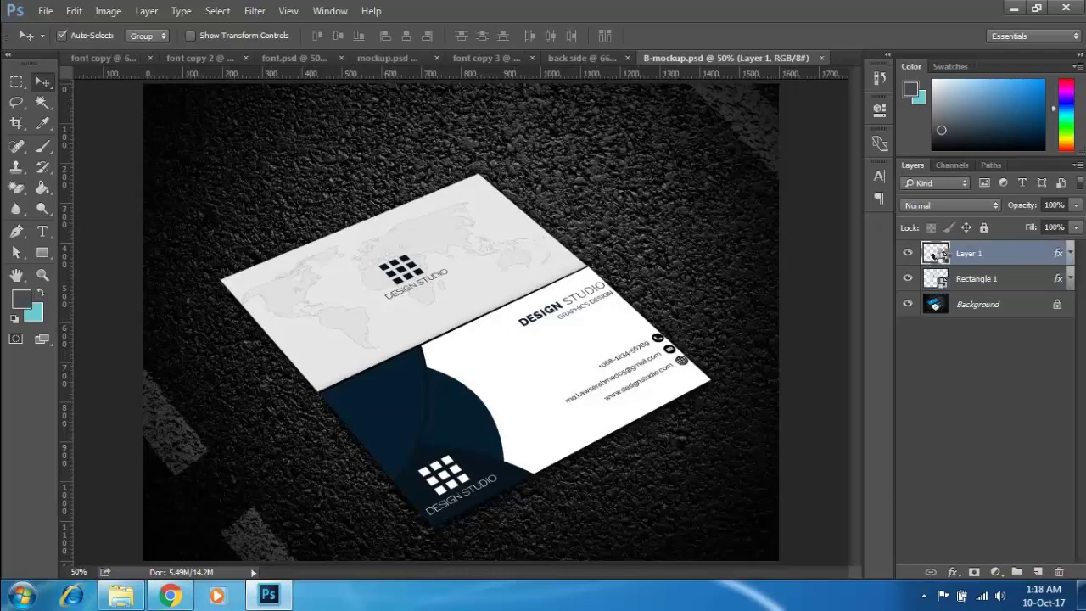
left_click_drag(907, 252, 910, 361)
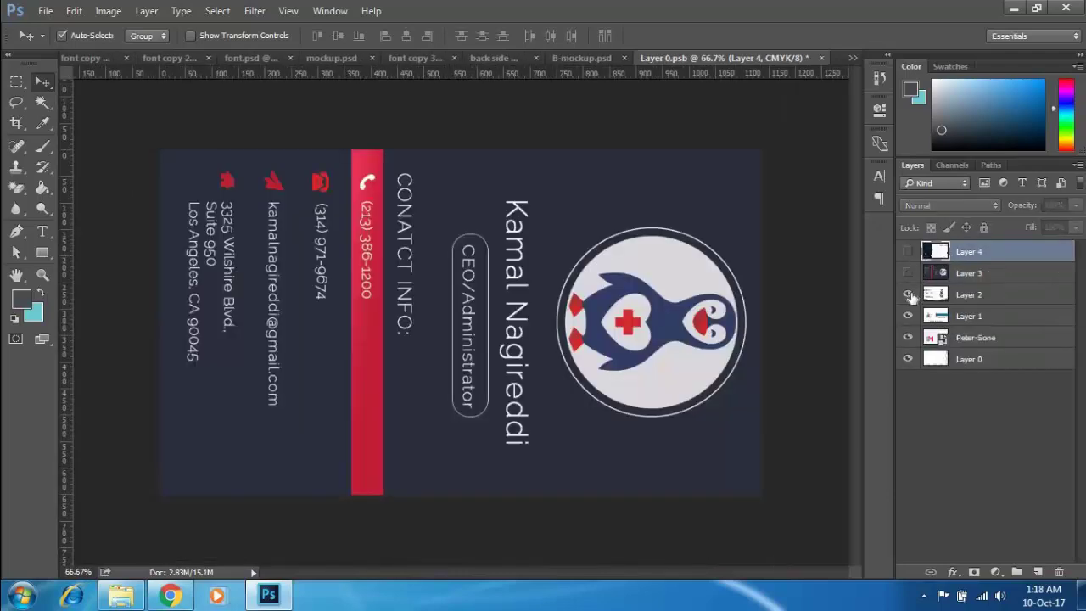
left_click(909, 359)
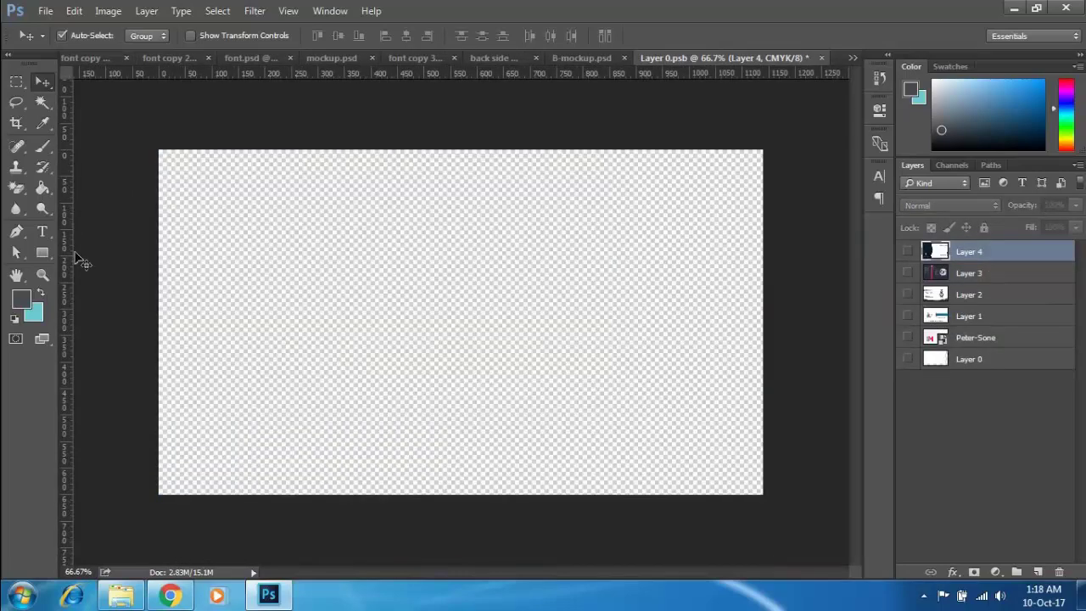
Select the front design's card area inside the guides in font copy 3.
left_click(519, 59)
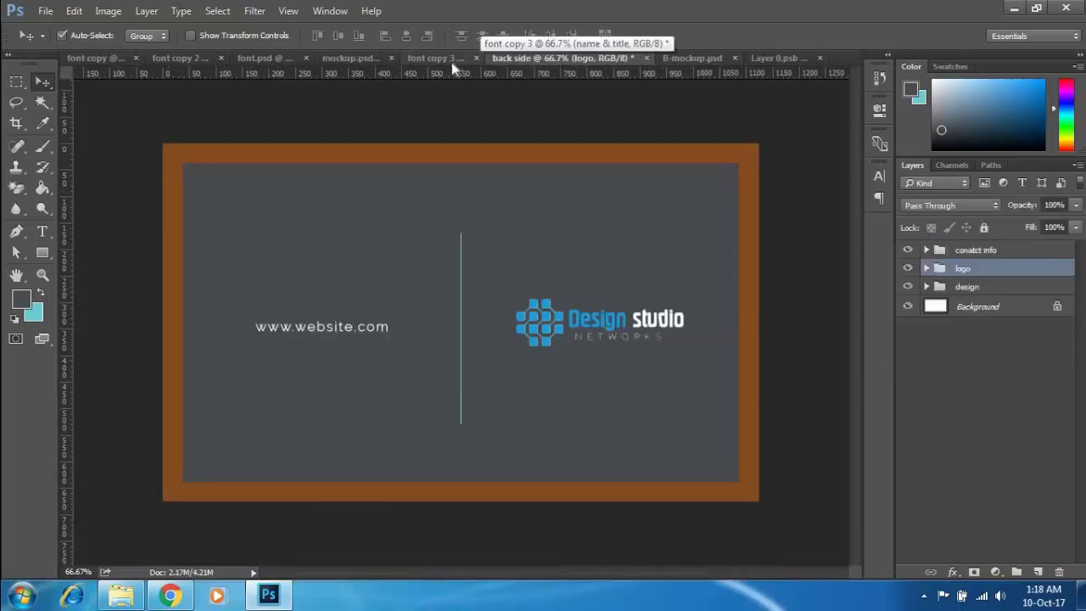
left_click(450, 59)
key("ctrl+semicolon")
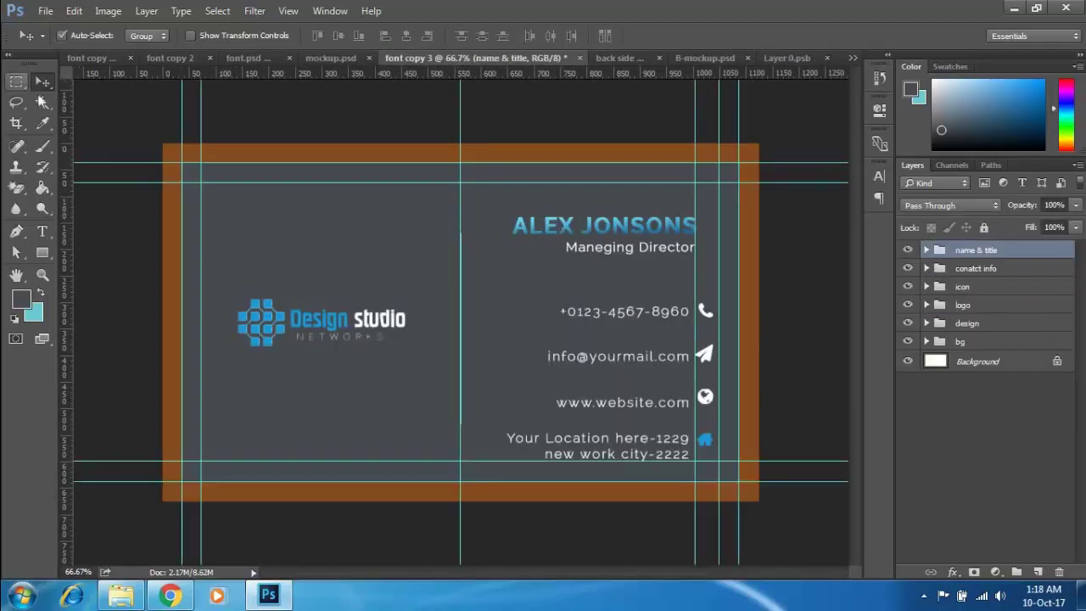
left_click(15, 82)
mouse_move(182, 163)
left_mouse_down()
mouse_move(690, 423)
mouse_move(738, 482)
left_mouse_up()
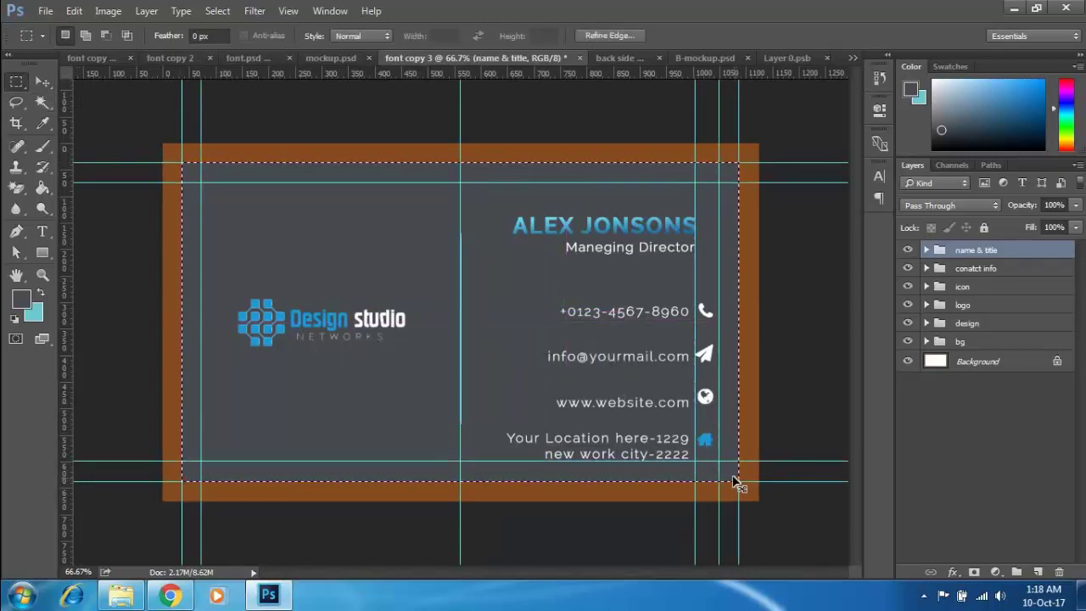
Paste the front design into the smart object, scale it to fill, and save.
left_click(797, 59)
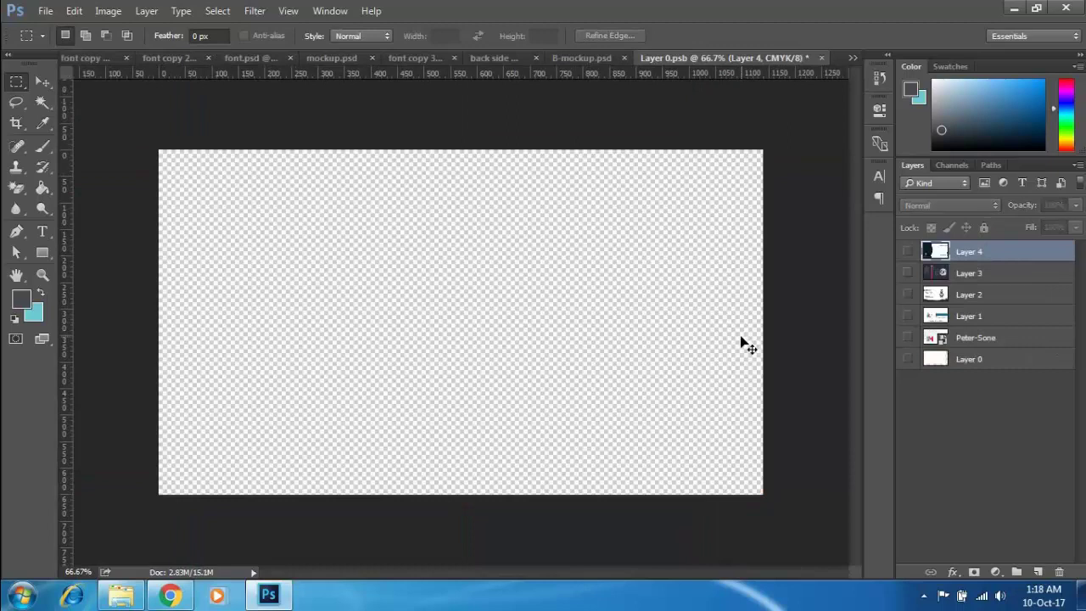
key("ctrl+v")
key("ctrl+t")
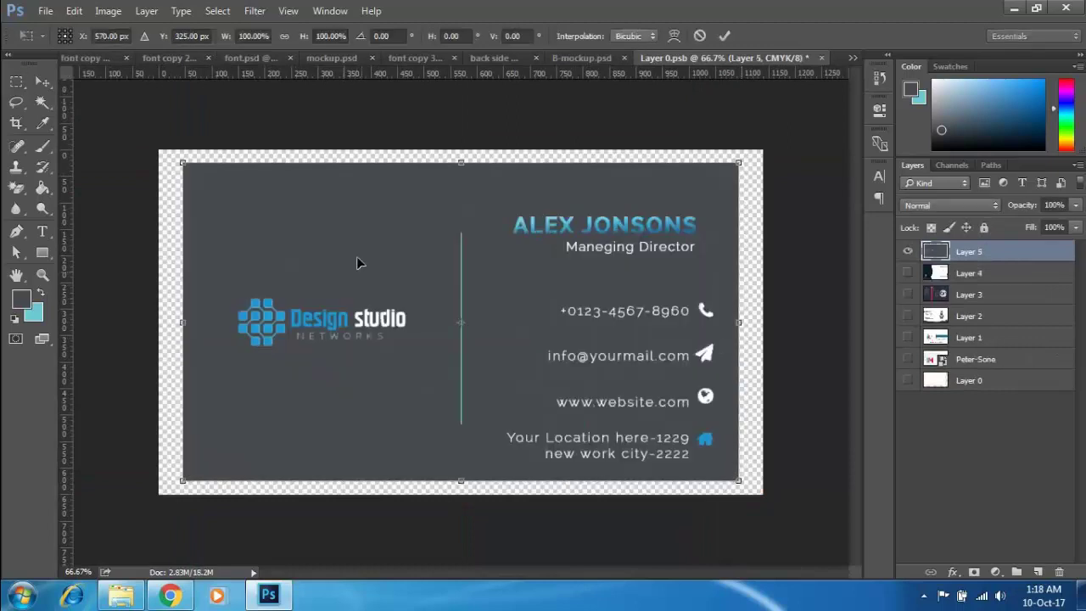
mouse_move(358, 259)
left_mouse_down()
mouse_move(341, 256)
mouse_move(341, 240)
left_mouse_up()
left_click_drag(712, 465, 763, 496)
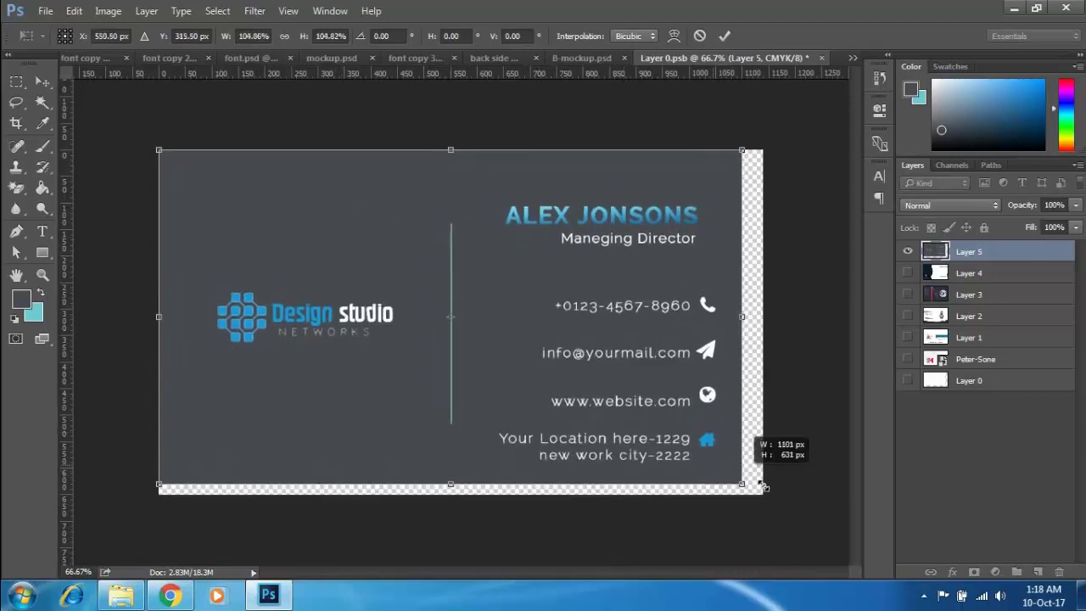
left_click(722, 37)
key("ctrl+s")
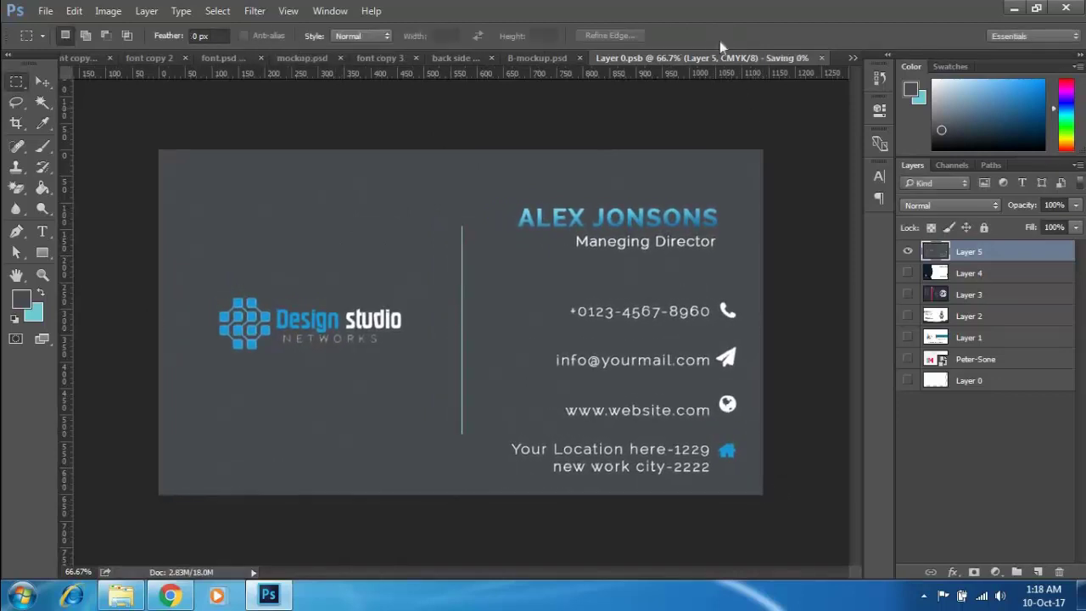
Close the edited smart object and select the back side card area within the guides.
left_click(822, 57)
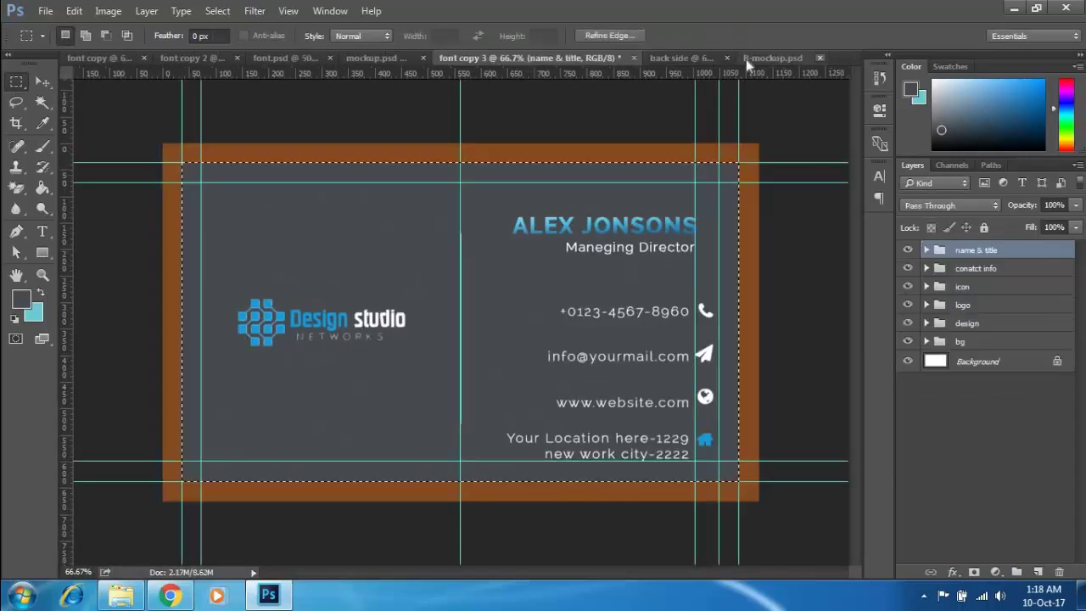
left_click(768, 59)
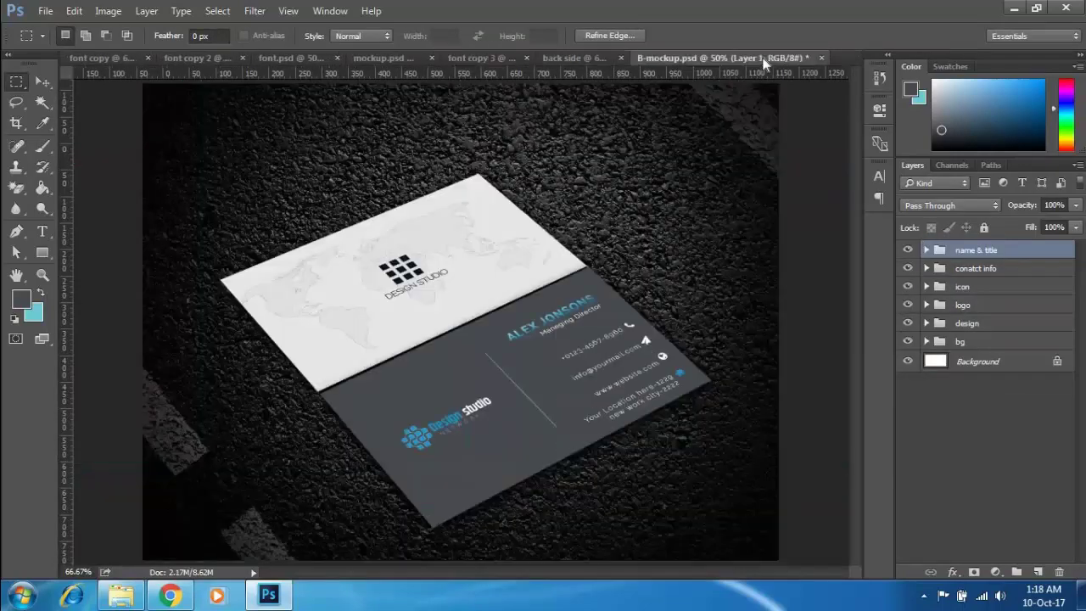
left_click(588, 54)
key("ctrl+semicolon")
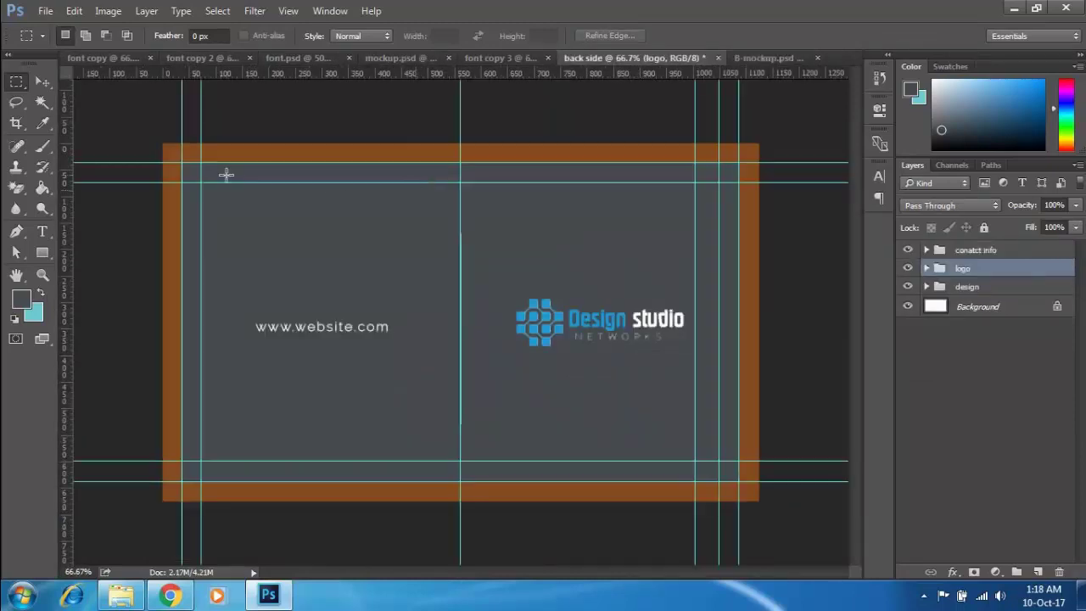
left_click_drag(182, 162, 736, 481)
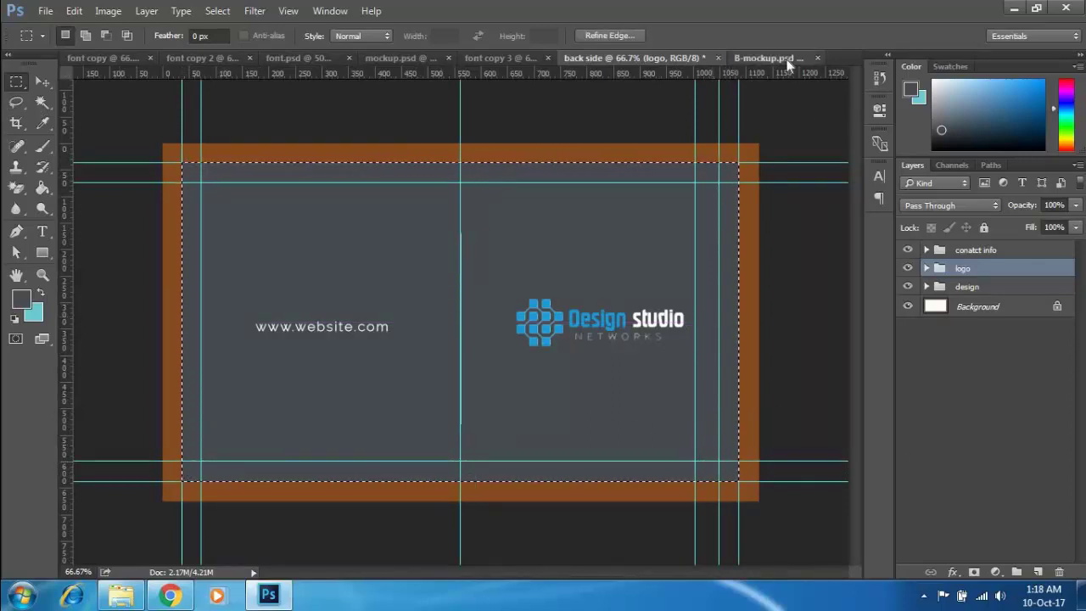
Open the upper card's Rectangle 1 smart object and hide its old design layers.
left_click(780, 58)
double_click(939, 284)
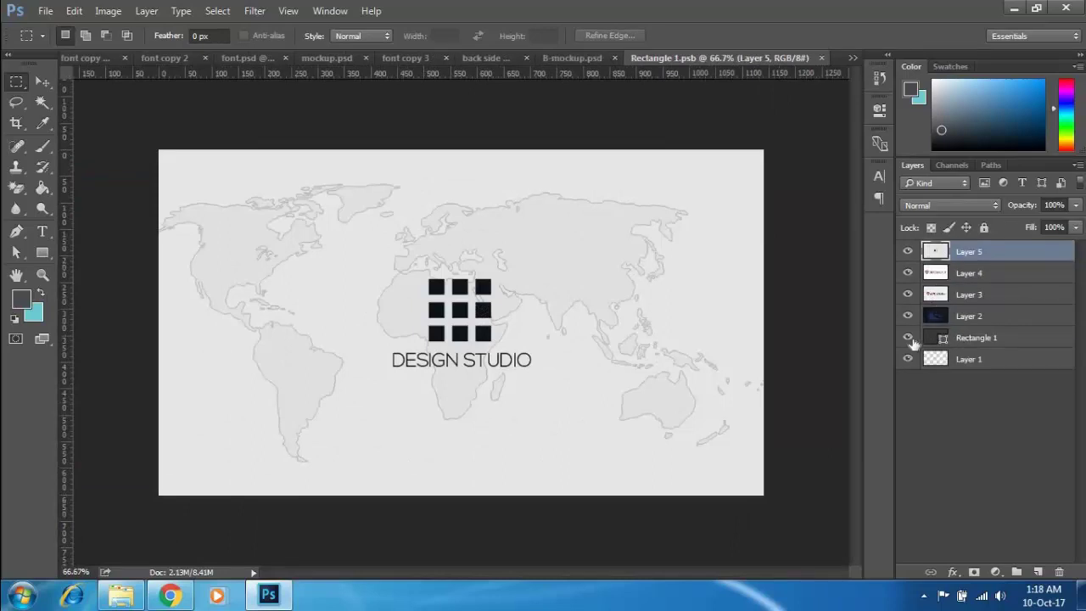
left_click(907, 337)
left_click(908, 273)
left_click(907, 251)
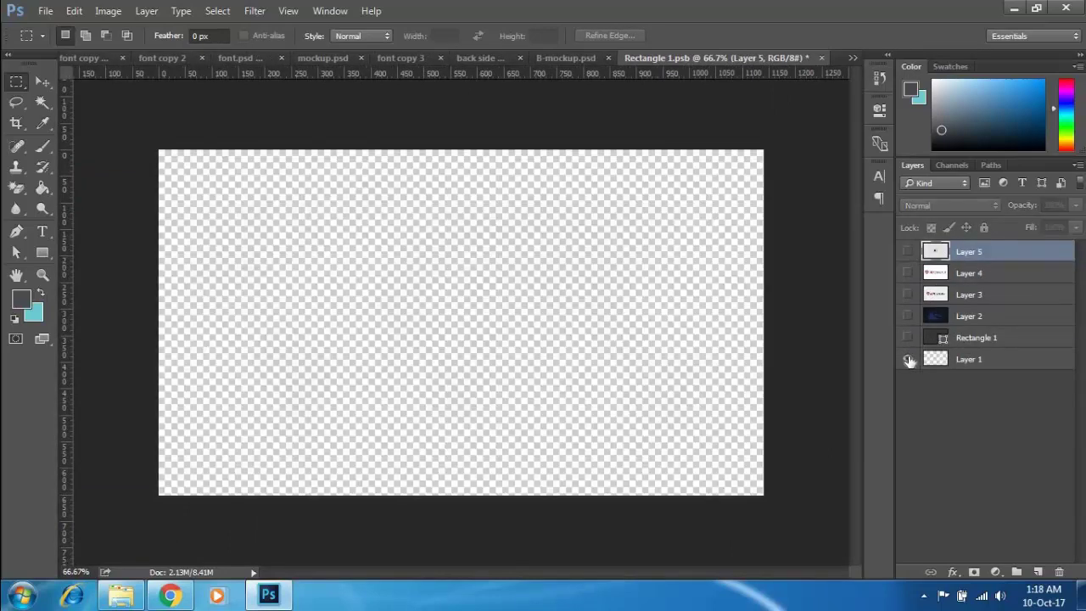
Paste the back design, scale it to fill the canvas, save, and return to the mockup.
key("ctrl+v")
key("ctrl+t")
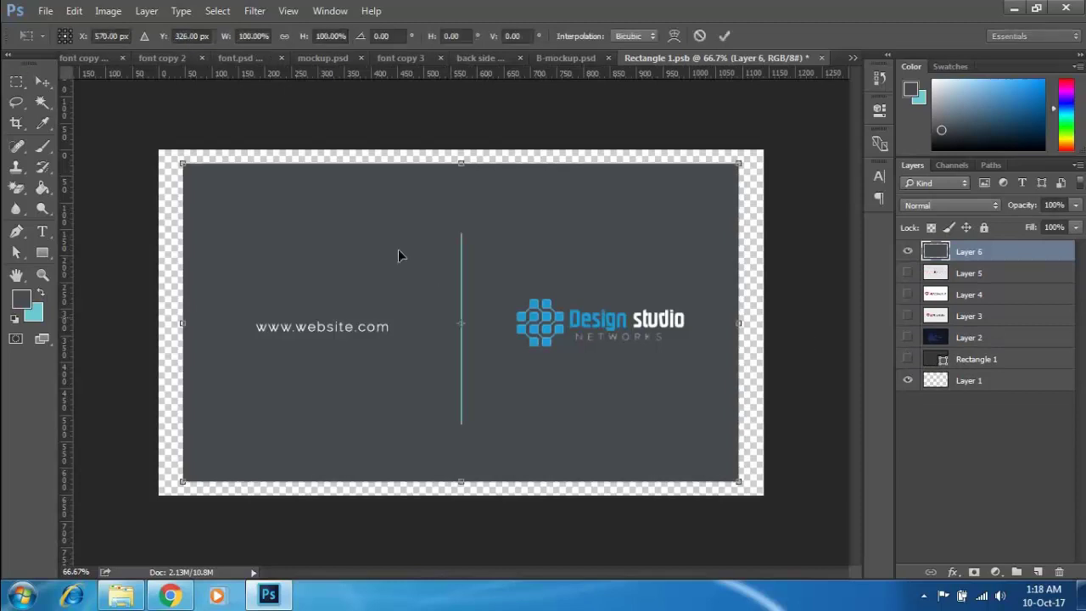
left_click_drag(337, 222, 350, 228)
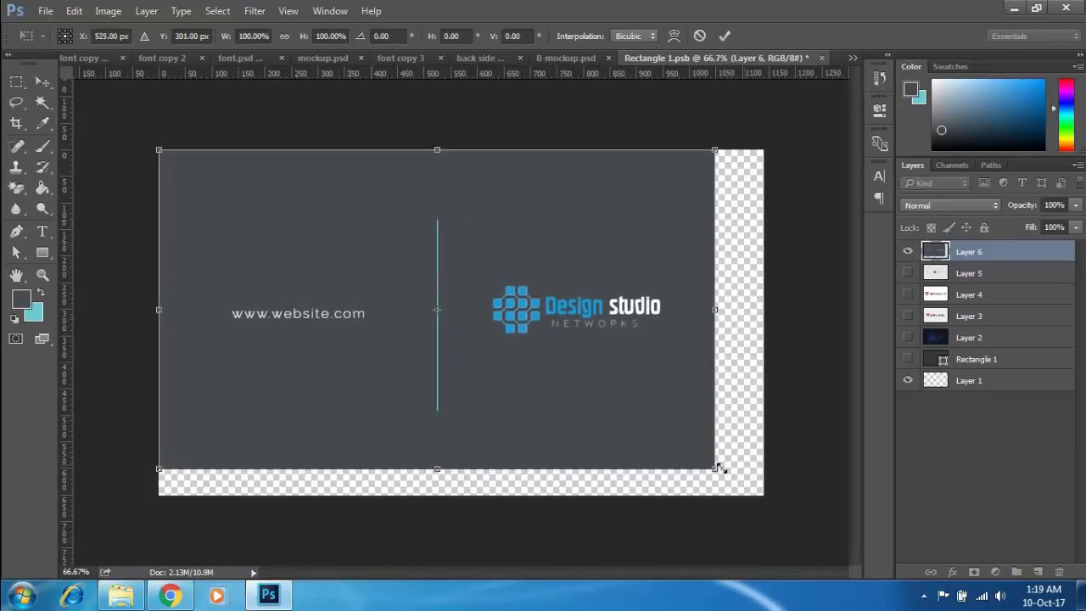
left_click_drag(742, 473, 770, 484)
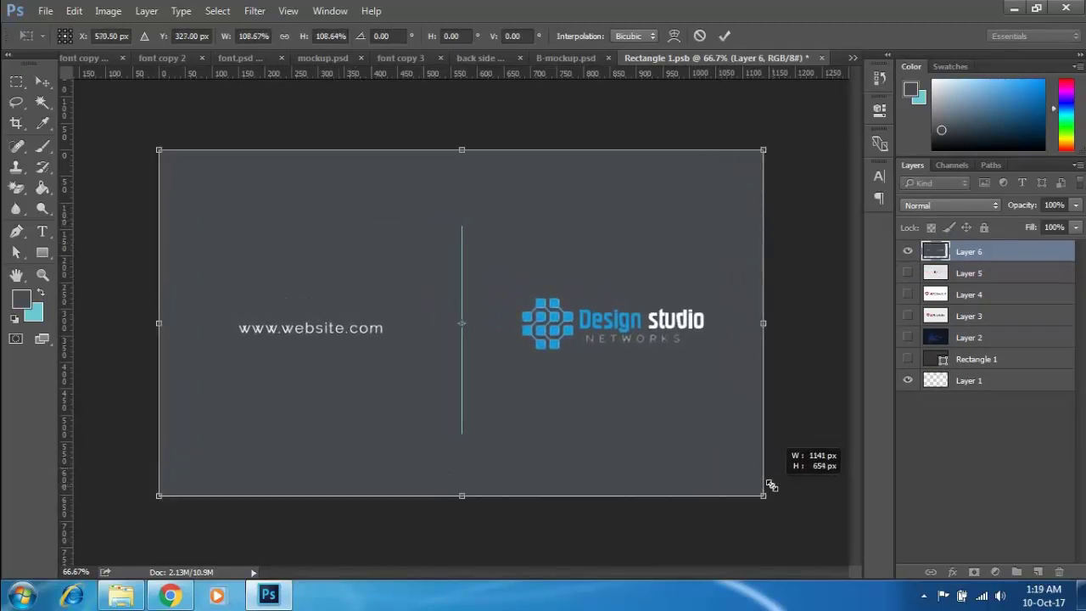
left_click(724, 35)
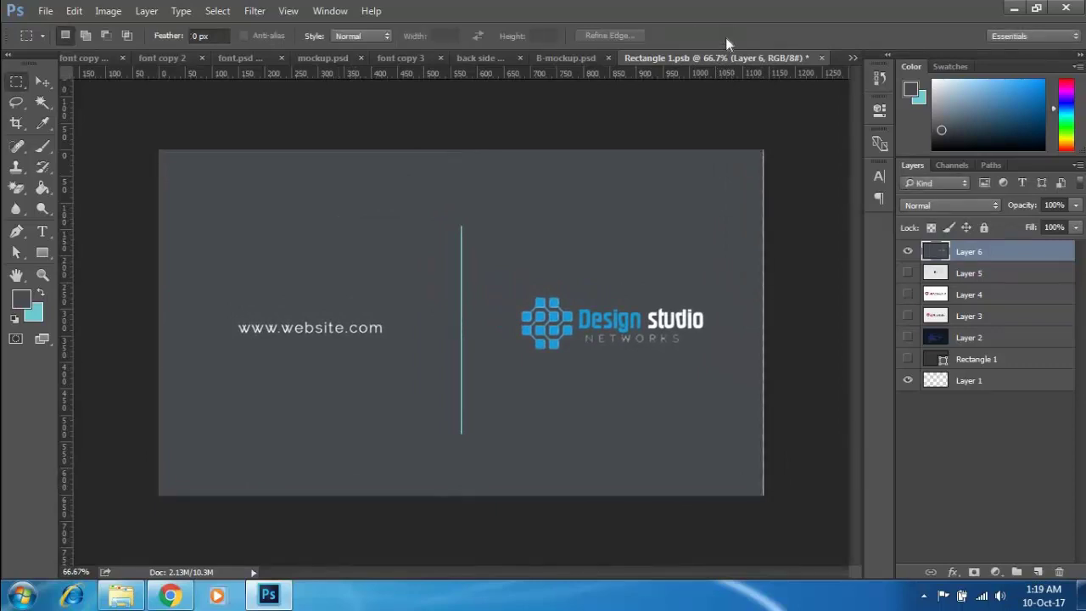
key("ctrl+s")
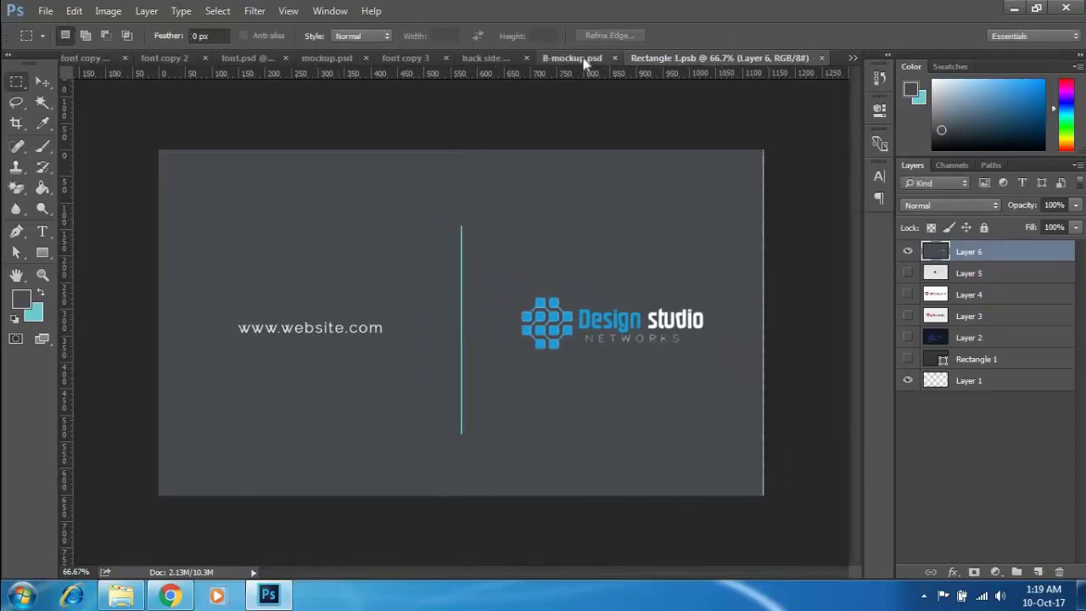
left_click(583, 58)
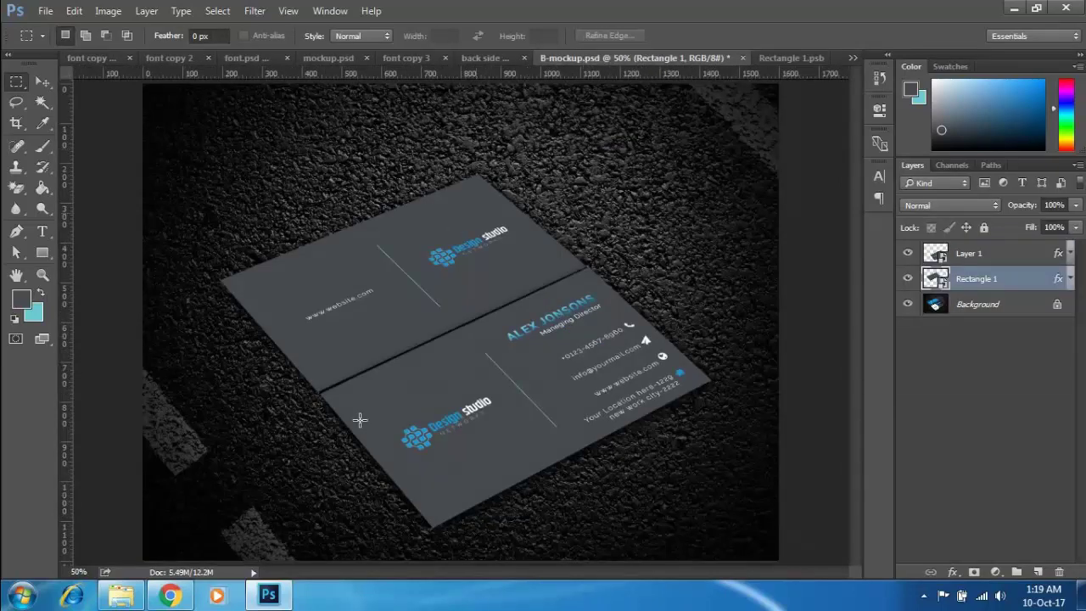